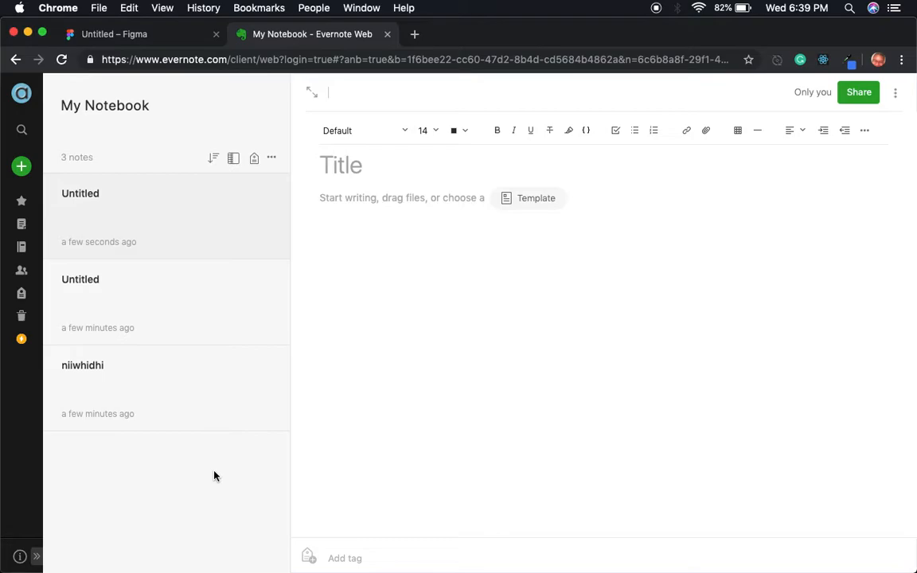
# - Switch to the untitled Figma file and add a MacBook Pro preset frame, 1440 × 900
pyautogui.click(126, 33)
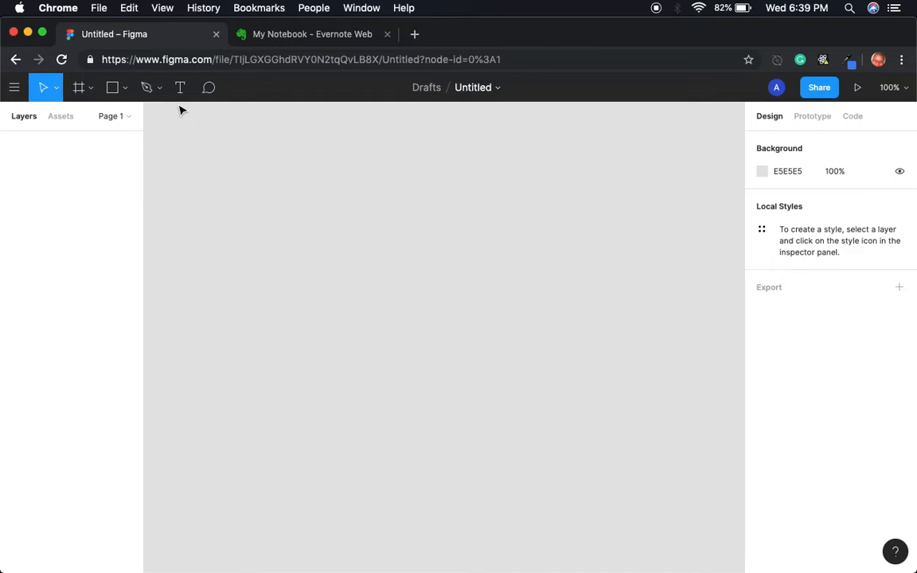
pyautogui.click(89, 94)
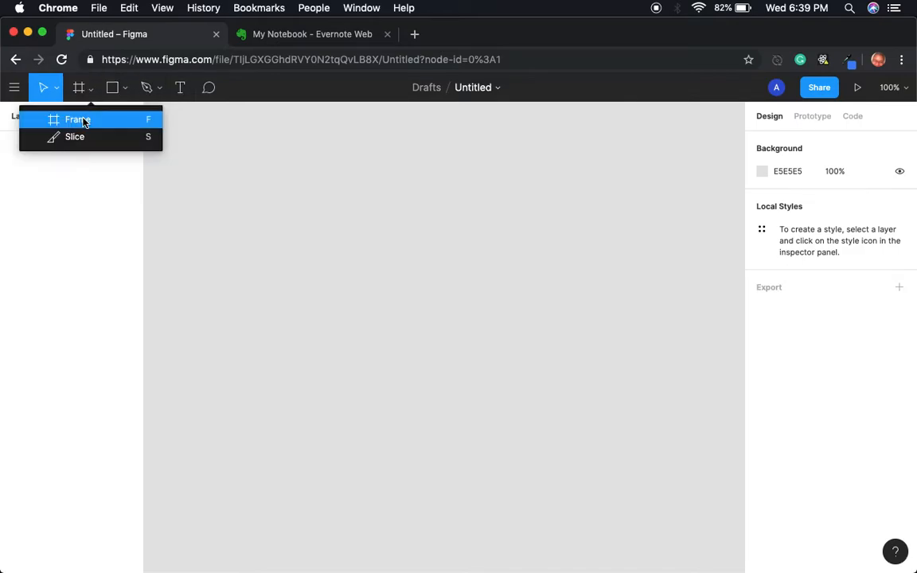
pyautogui.click(83, 120)
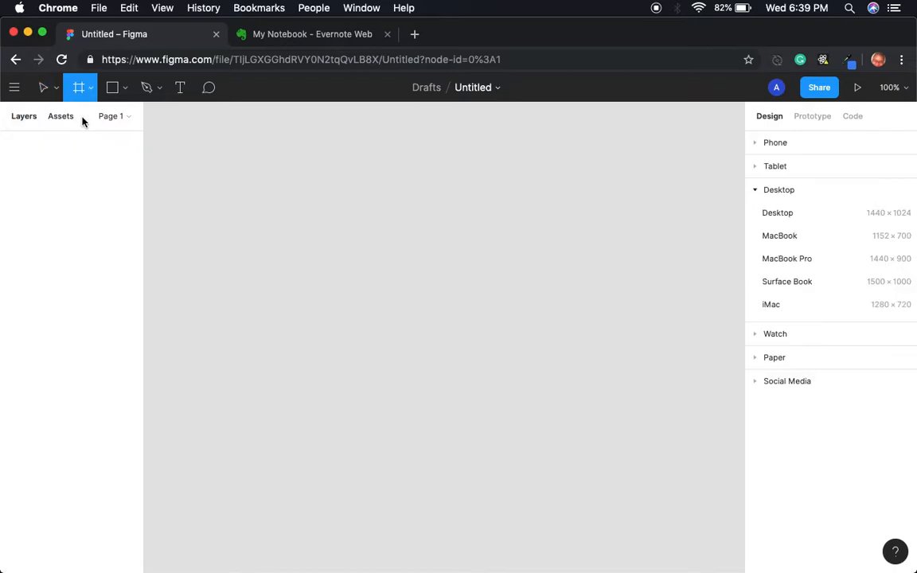
pyautogui.click(755, 191)
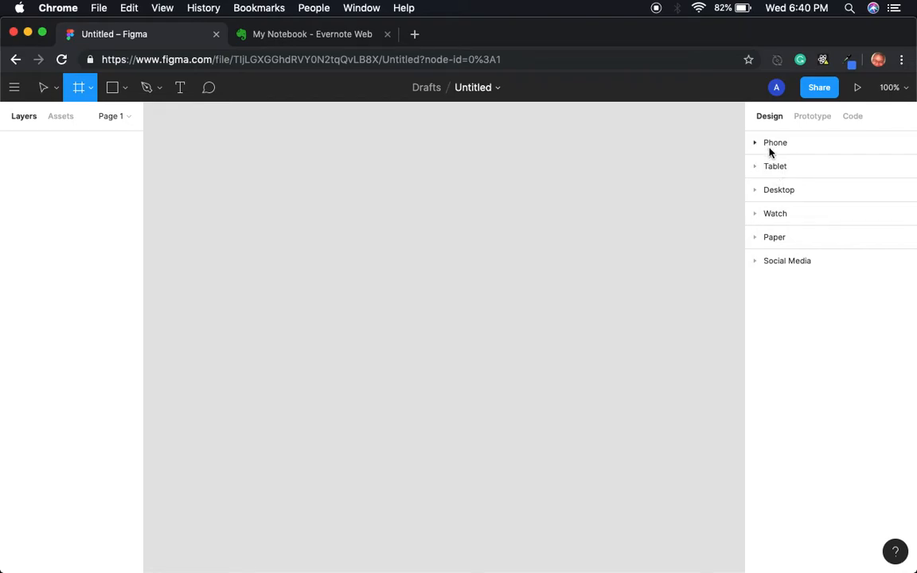
pyautogui.click(757, 189)
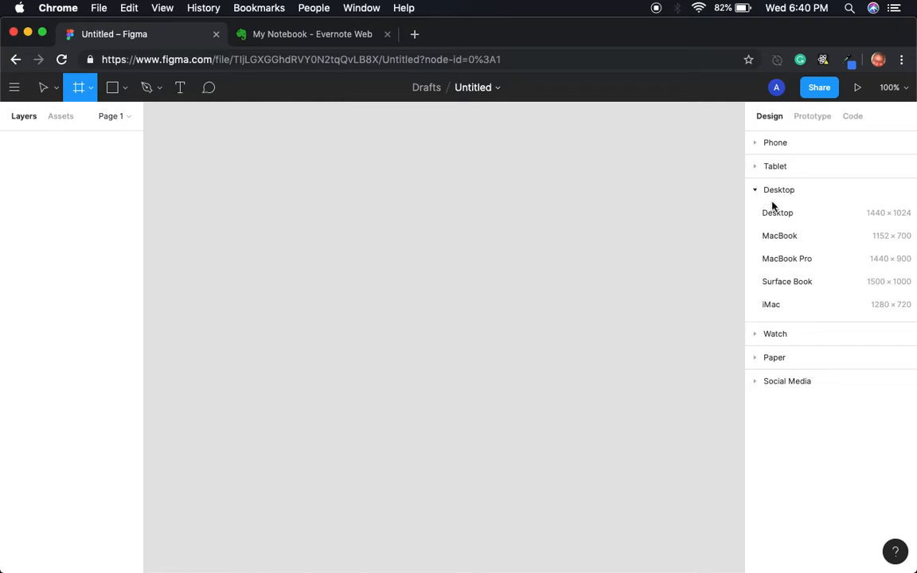
pyautogui.click(791, 260)
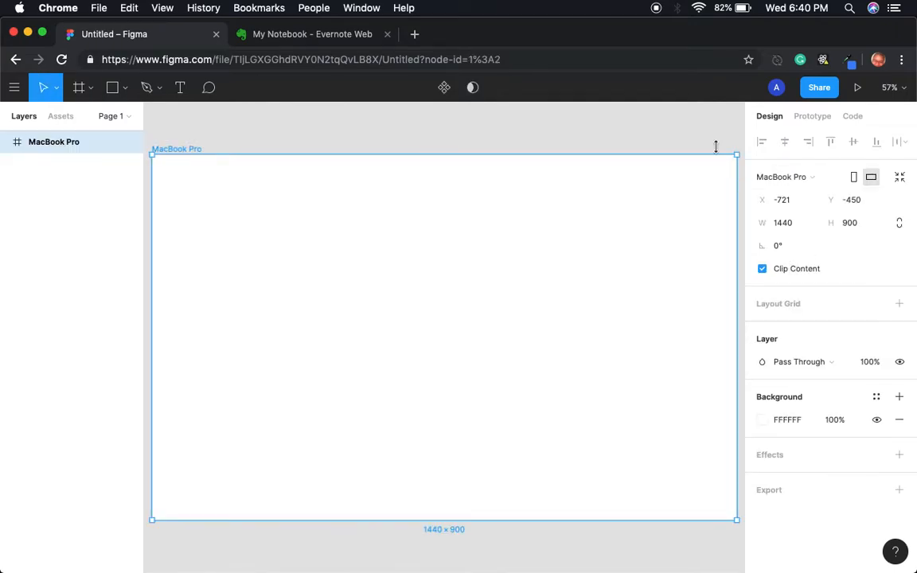
pyautogui.click(656, 141)
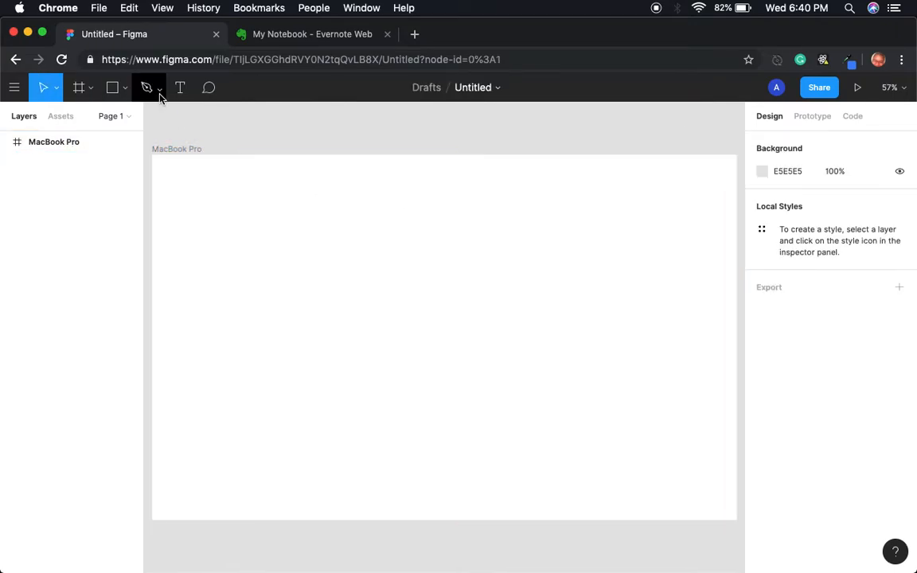
# - Draw a full-height rectangle about 486 × 900 along the left edge of the MacBook Pro frame
pyautogui.click(112, 88)
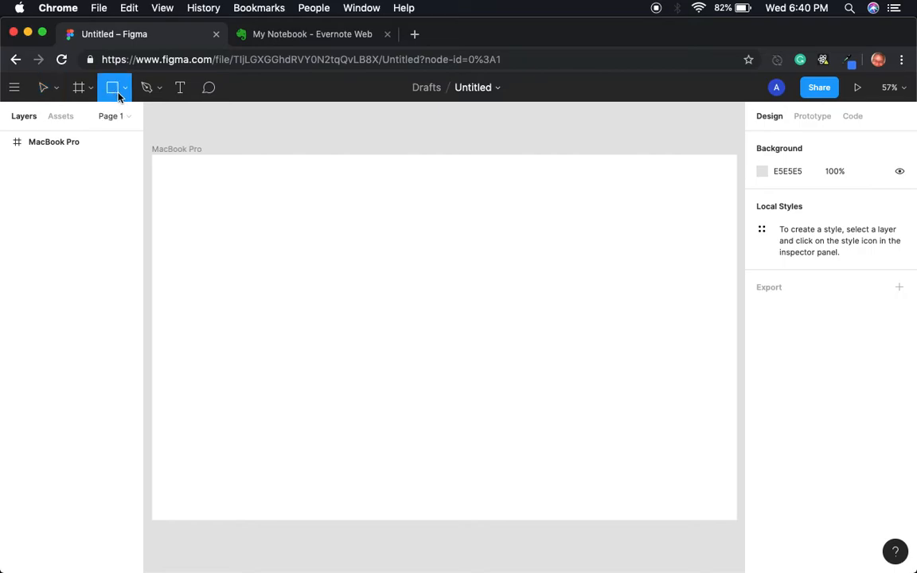
pyautogui.click(126, 90)
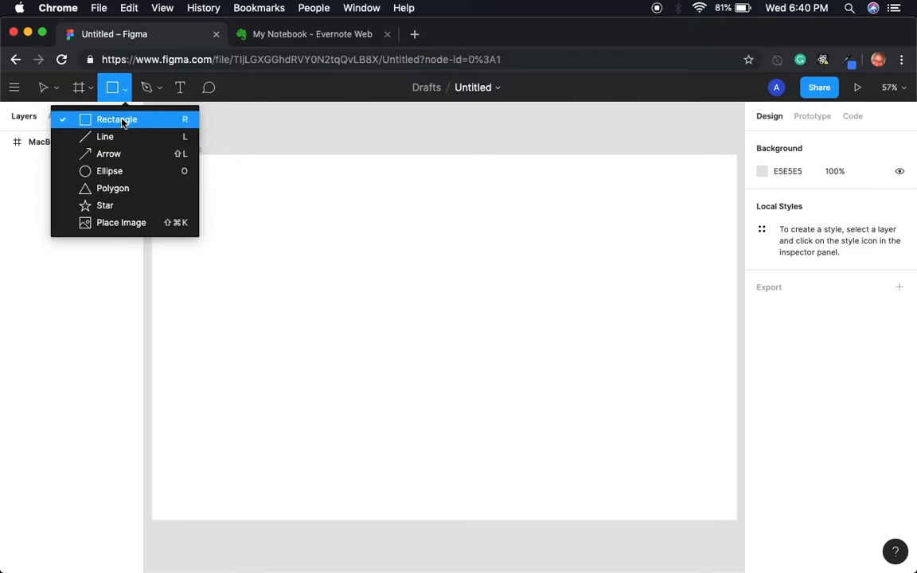
pyautogui.click(124, 120)
pyautogui.moveTo(153, 156)
pyautogui.mouseDown()
pyautogui.moveTo(268, 326)
pyautogui.moveTo(301, 444)
pyautogui.moveTo(352, 522)
pyautogui.moveTo(364, 523)
pyautogui.moveTo(351, 522)
pyautogui.mouseUp()
pyautogui.click(353, 137)
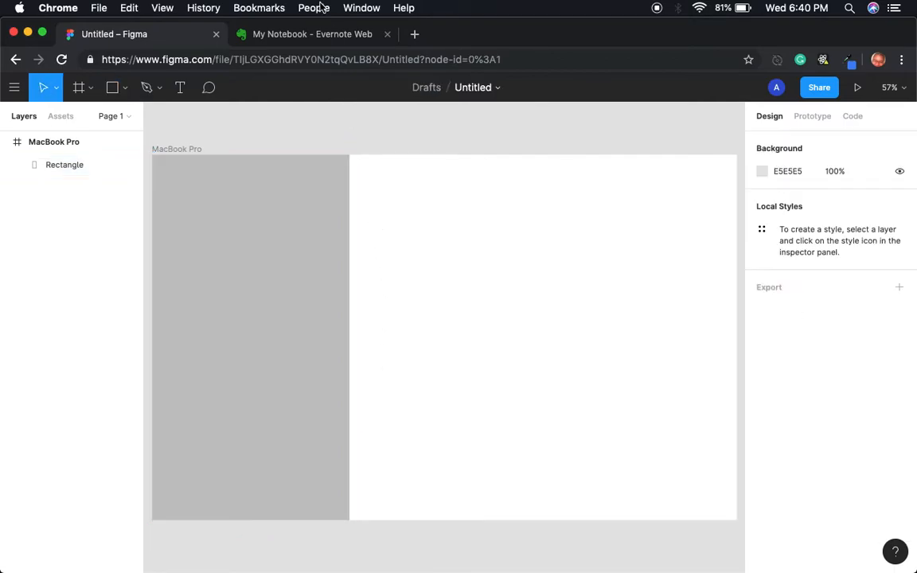
# - Check the Evernote notebook layout and draw a note-card rectangle about 486 × 187 across the Figma sidebar, at about Y 136
pyautogui.click(312, 34)
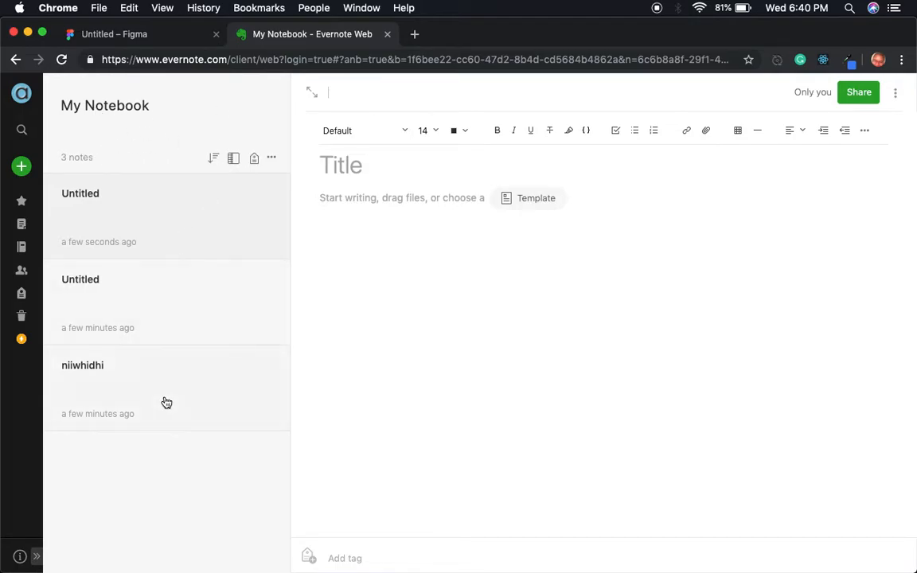
pyautogui.click(131, 37)
pyautogui.click(191, 219)
pyautogui.click(50, 143)
pyautogui.click(113, 87)
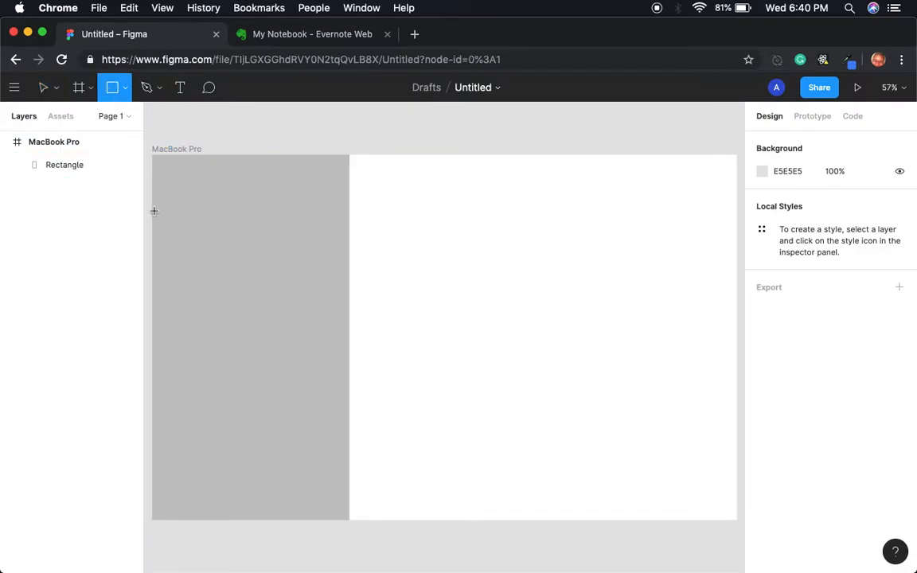
pyautogui.moveTo(154, 211)
pyautogui.mouseDown()
pyautogui.moveTo(288, 225)
pyautogui.moveTo(405, 297)
pyautogui.moveTo(352, 318)
pyautogui.moveTo(347, 285)
pyautogui.mouseUp()
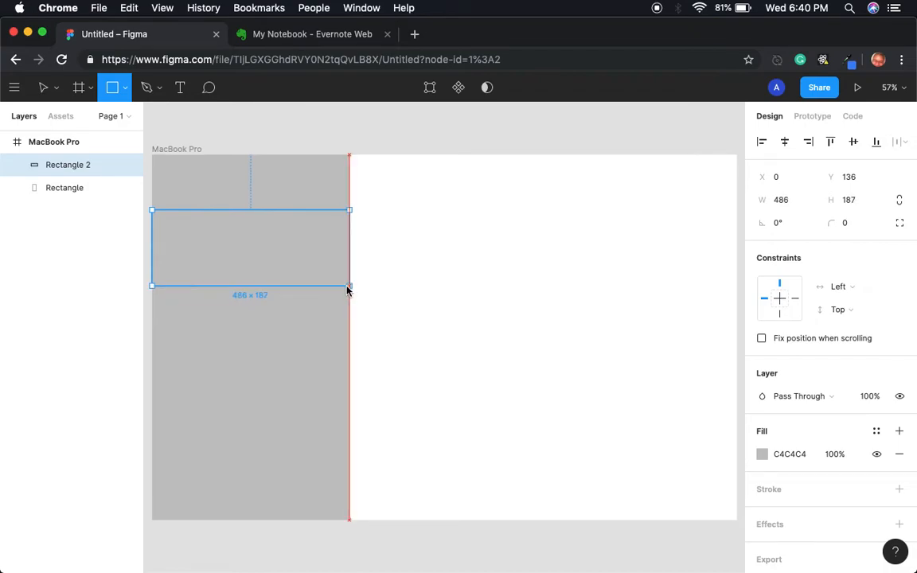
pyautogui.moveTo(347, 289); pyautogui.dragTo(347, 285)
# - Change the fill of the note-card rectangle in the sidebar to white, FFFFFF
pyautogui.click(296, 347)
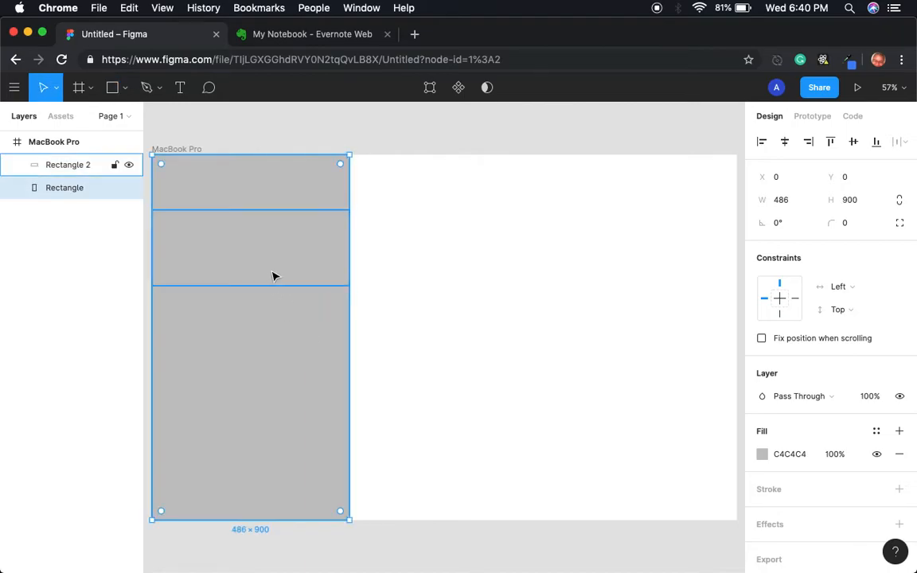
pyautogui.click(268, 269)
pyautogui.click(762, 454)
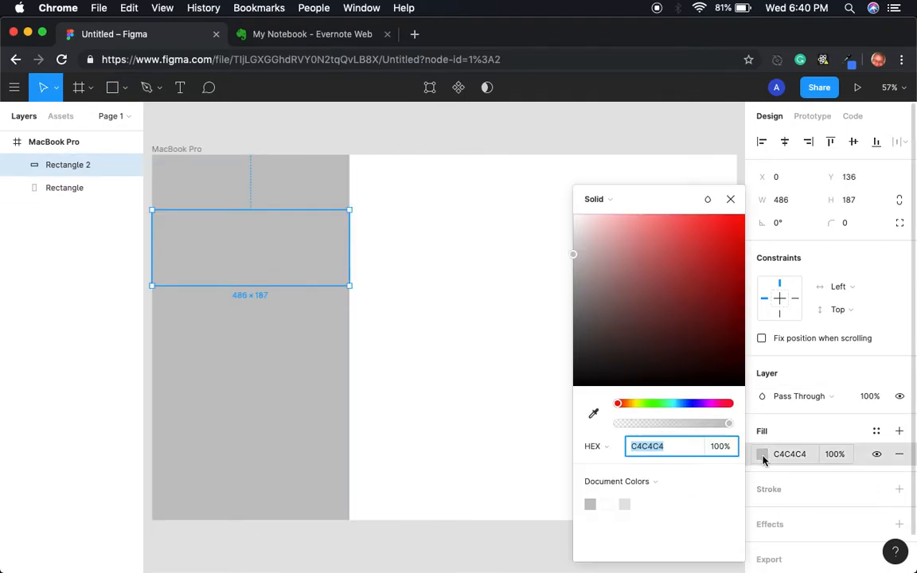
pyautogui.moveTo(574, 259); pyautogui.dragTo(572, 217)
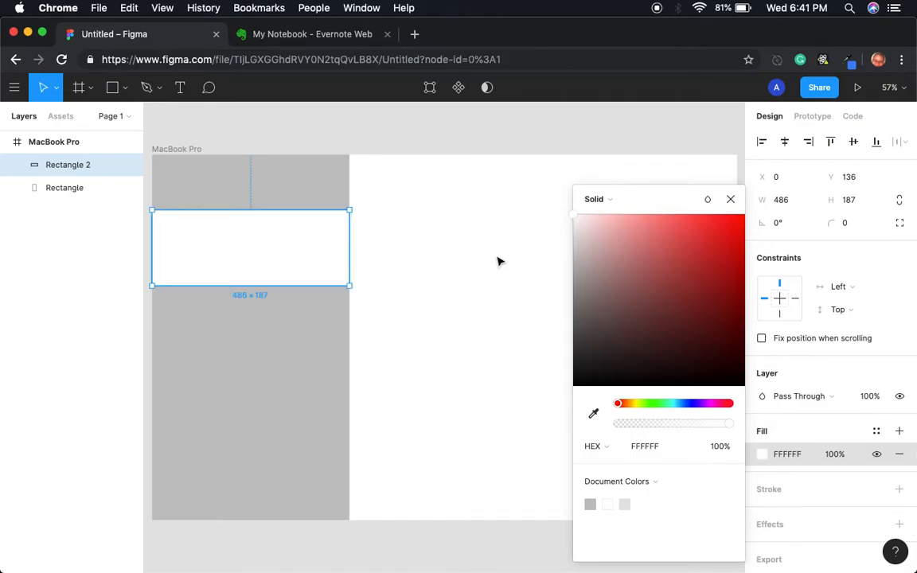
pyautogui.click(497, 260)
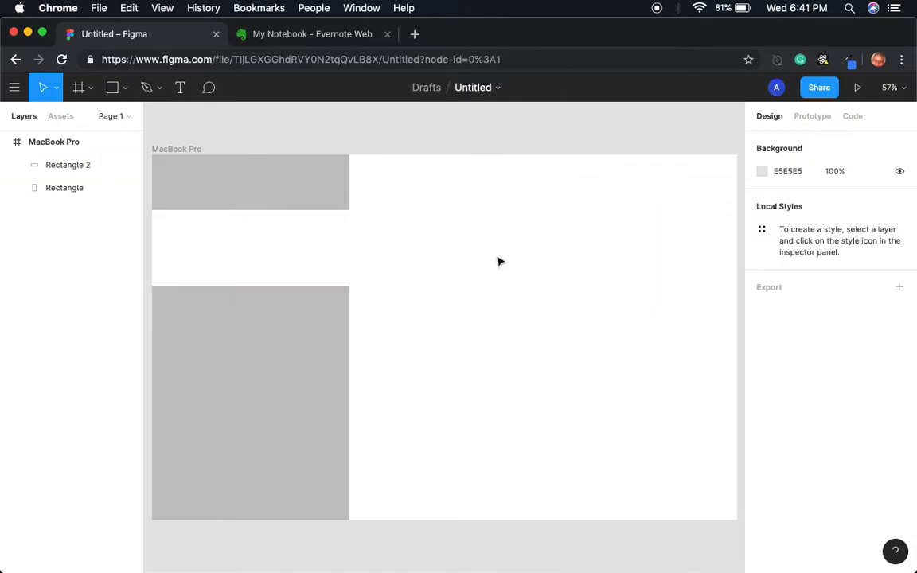
# - Draw a rectangle about 952 × 900 over the frame area beside the sidebar and fill it with D3D3D3
pyautogui.click(112, 88)
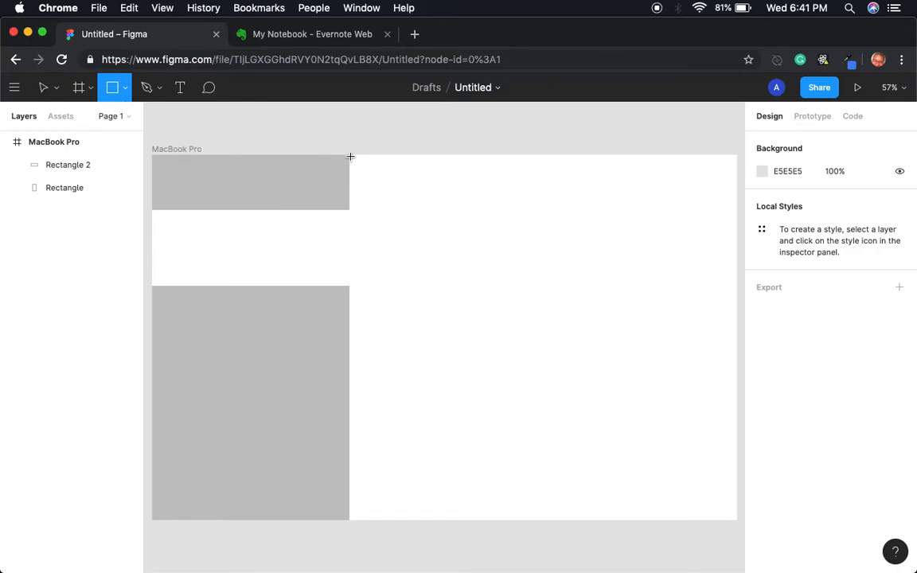
pyautogui.moveTo(350, 157); pyautogui.dragTo(711, 520)
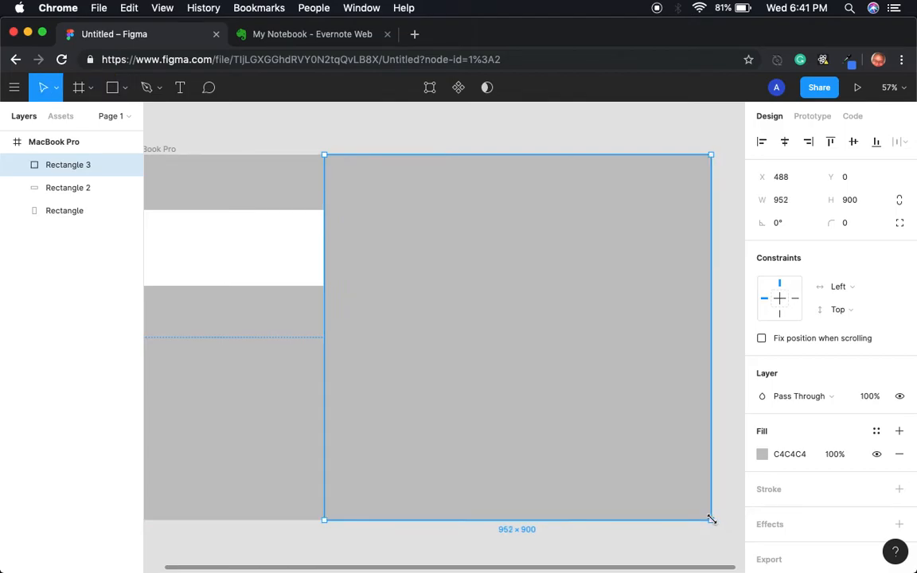
pyautogui.click(762, 454)
pyautogui.moveTo(575, 256); pyautogui.dragTo(573, 245)
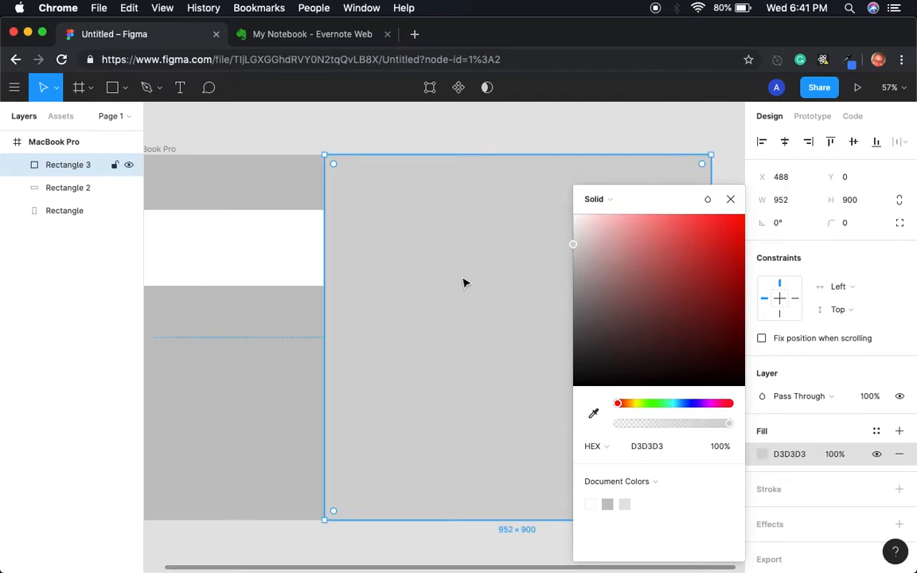
pyautogui.click(342, 121)
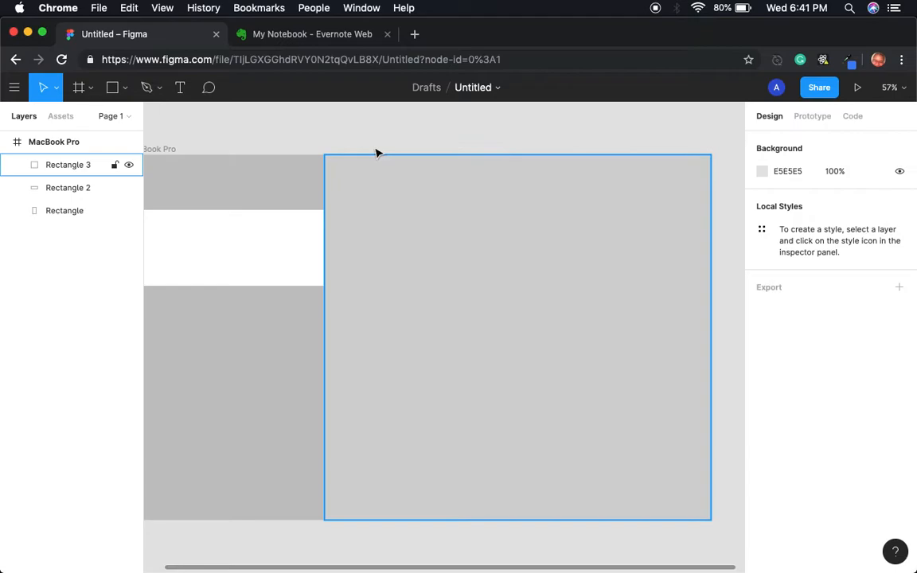
# - Extend the large rectangle's left edge to meet the sidebar at X 486, making it 954 wide
pyautogui.click(383, 223)
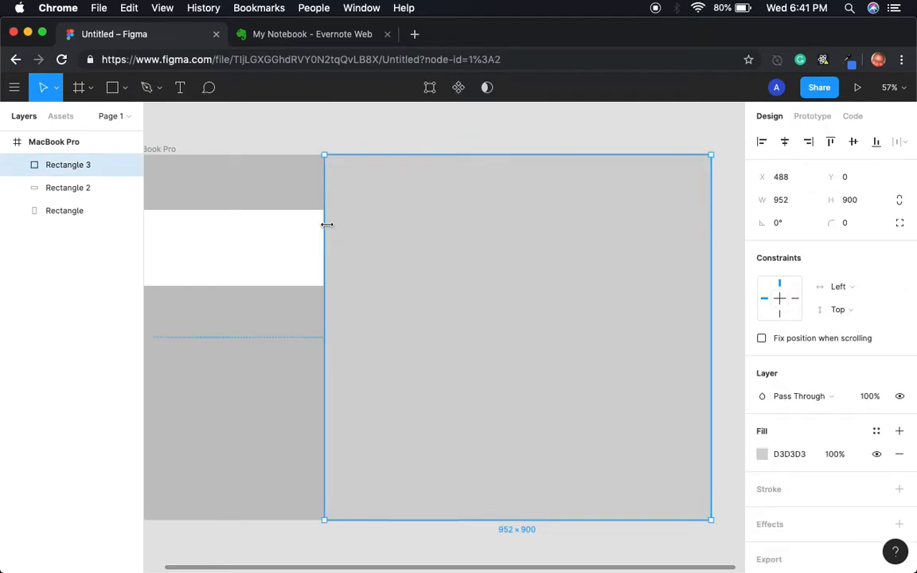
pyautogui.moveTo(325, 225); pyautogui.dragTo(322, 224)
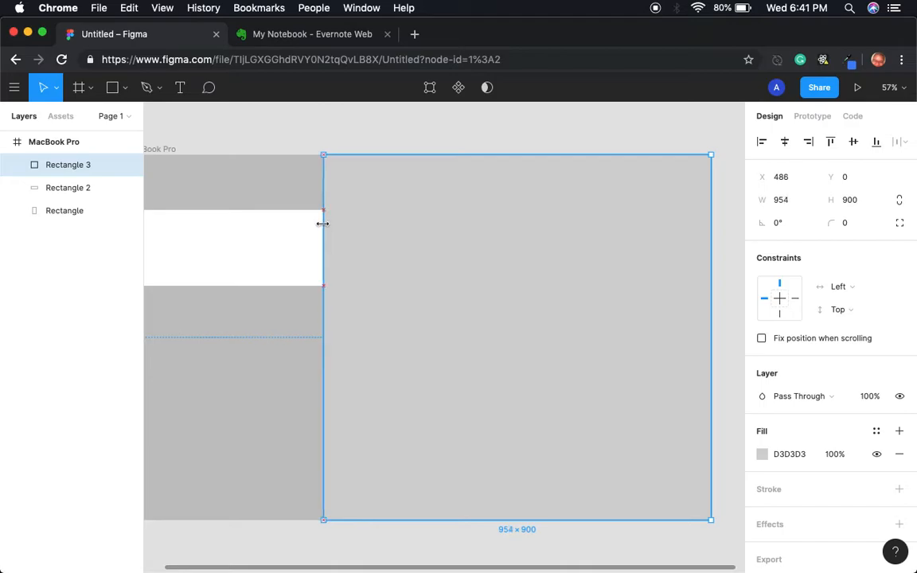
pyautogui.click(340, 116)
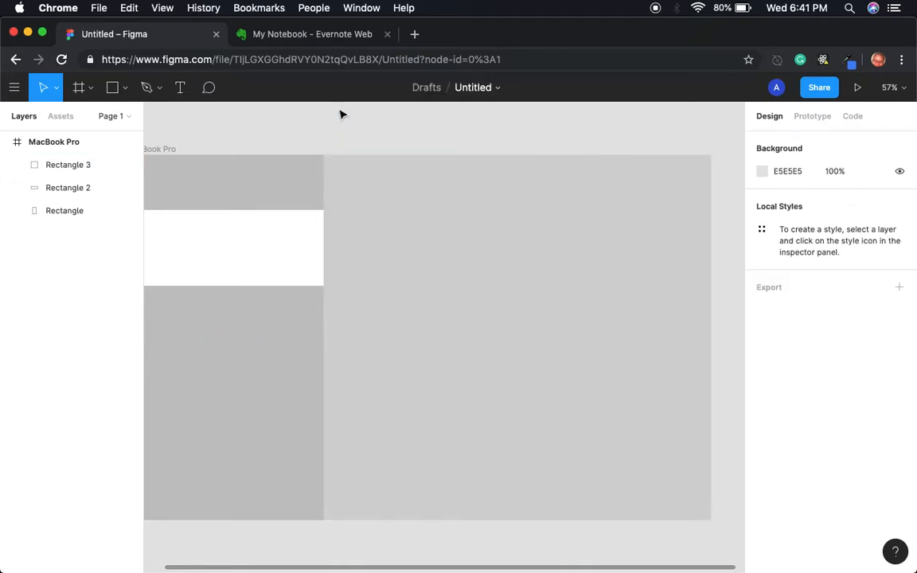
# - Group the sidebar, note-card and large content rectangles together
pyautogui.click(62, 210)
pyautogui.keyDown('shift'); pyautogui.click(62, 187); pyautogui.keyUp('shift')
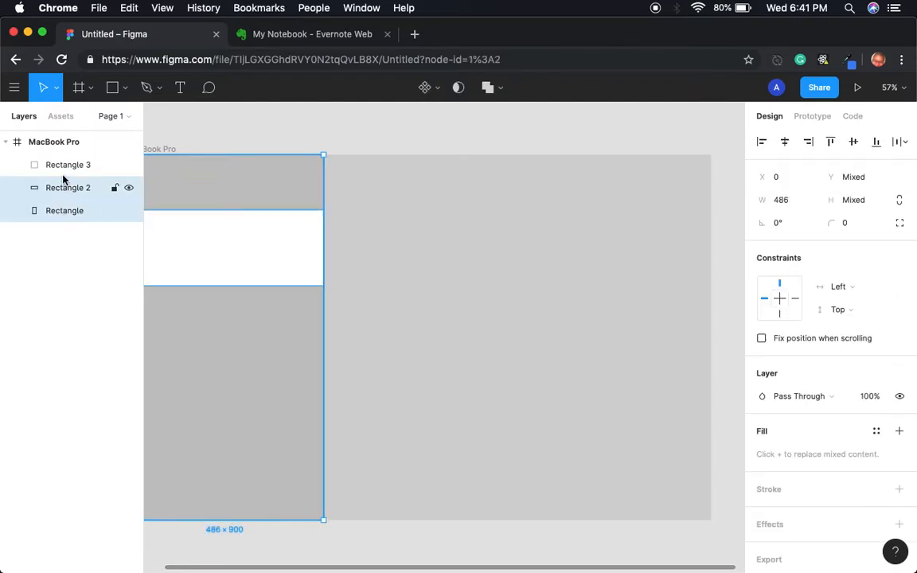
pyautogui.keyDown('shift'); pyautogui.click(62, 172); pyautogui.keyUp('shift')
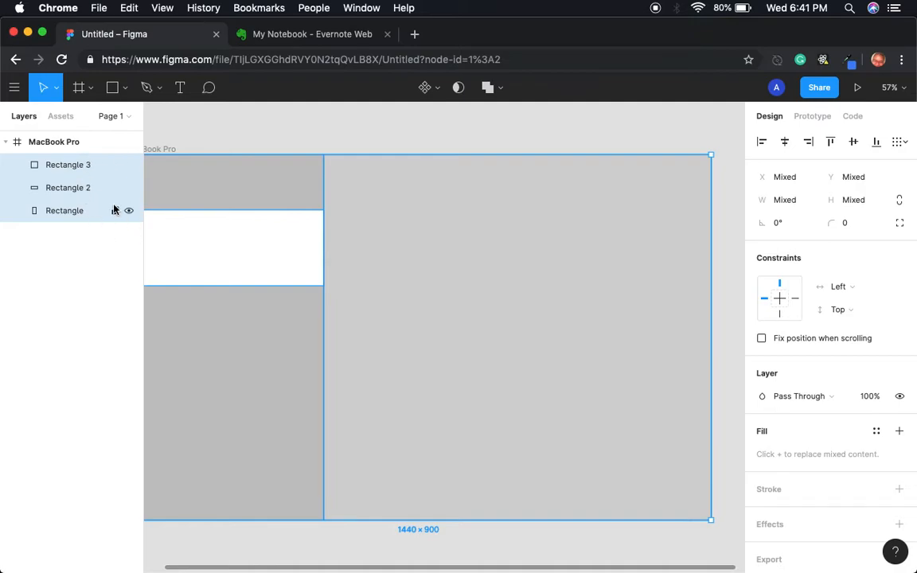
pyautogui.rightClick(71, 182)
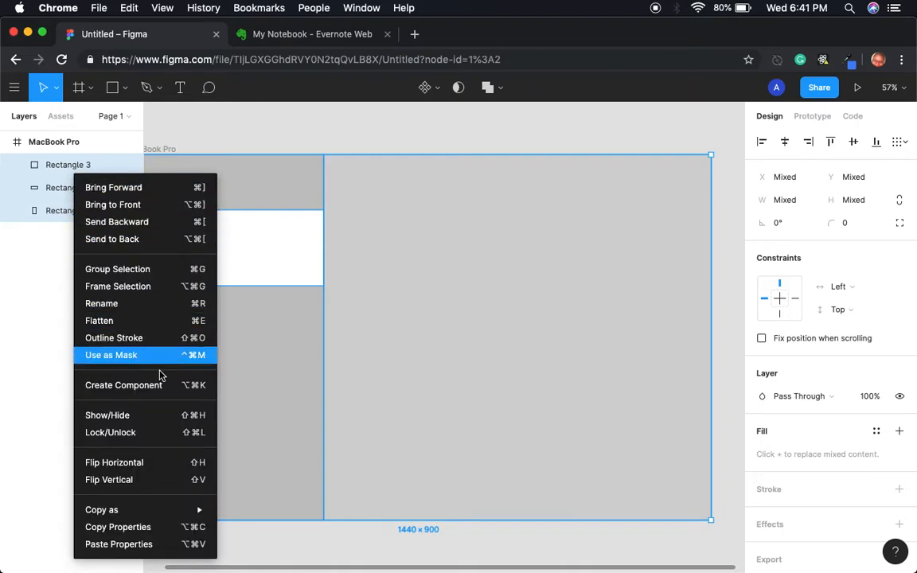
pyautogui.click(148, 275)
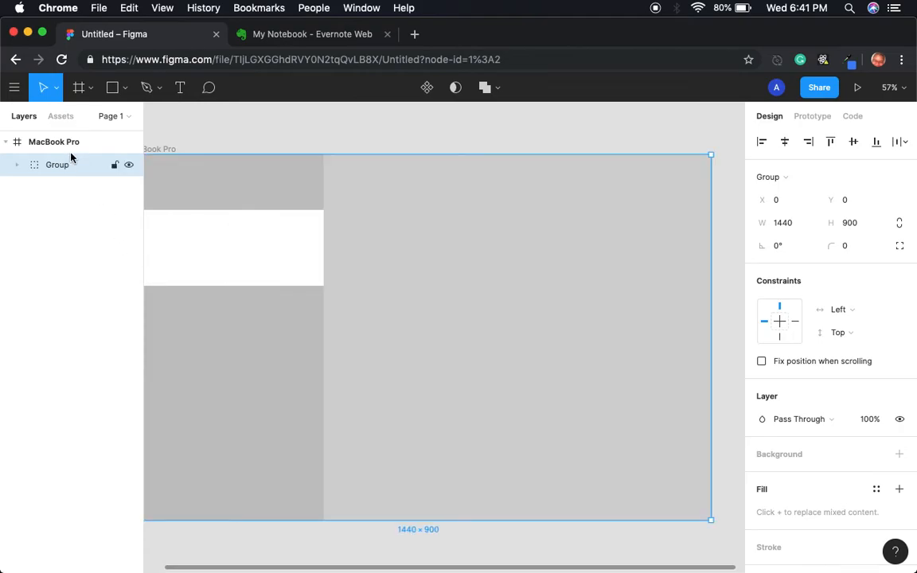
pyautogui.click(309, 126)
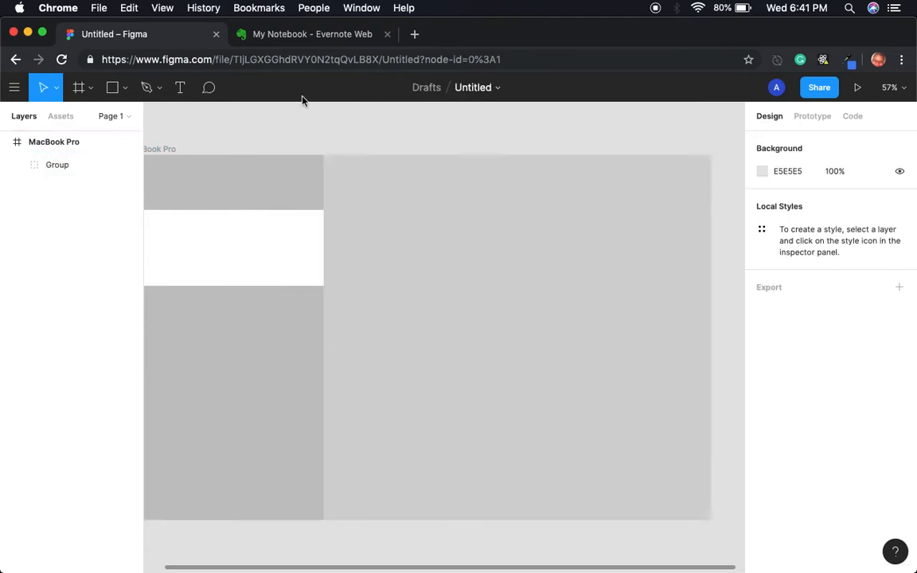
# - Lock the group of rectangles and unlock it again
pyautogui.click(113, 165)
pyautogui.press('XF86AudioRaiseVolume')
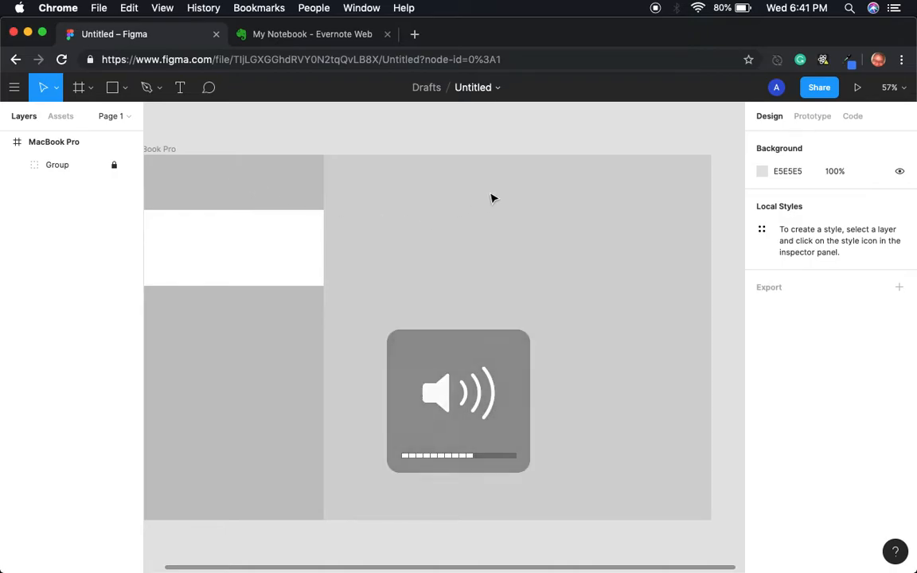
pyautogui.hotkey('shift', '0')
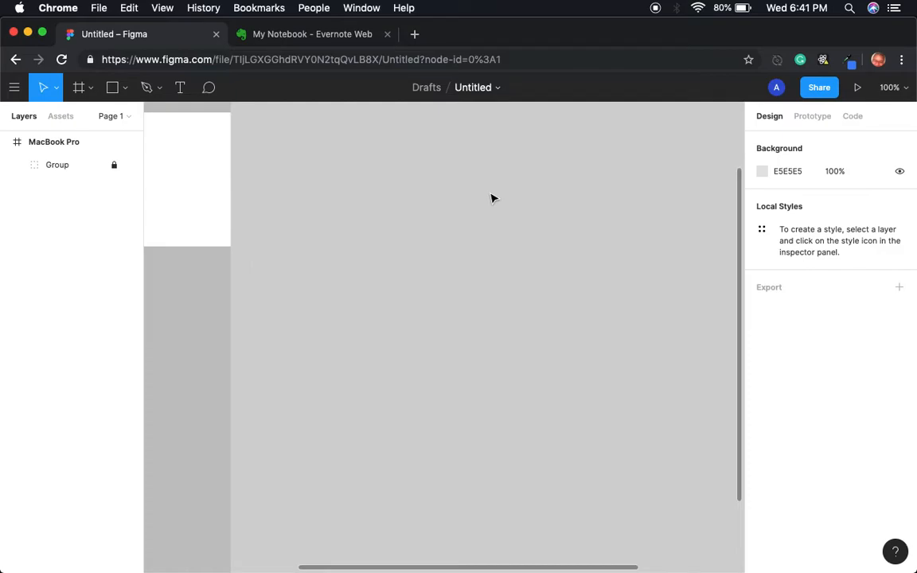
pyautogui.press('-')
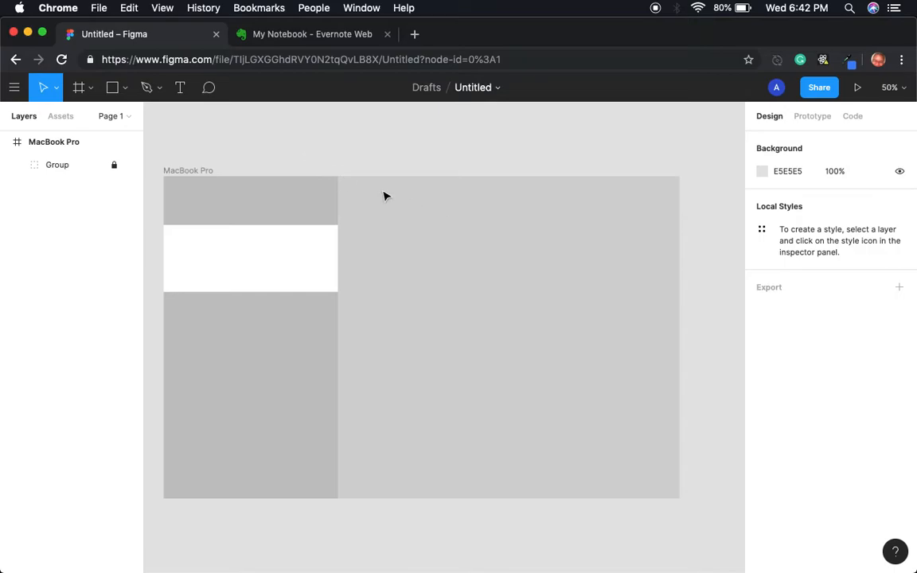
pyautogui.click(114, 165)
# - Duplicate the white note-card rectangle inside the group and place the copy below the original at about Y 346
pyautogui.click(270, 261)
pyautogui.click(276, 361)
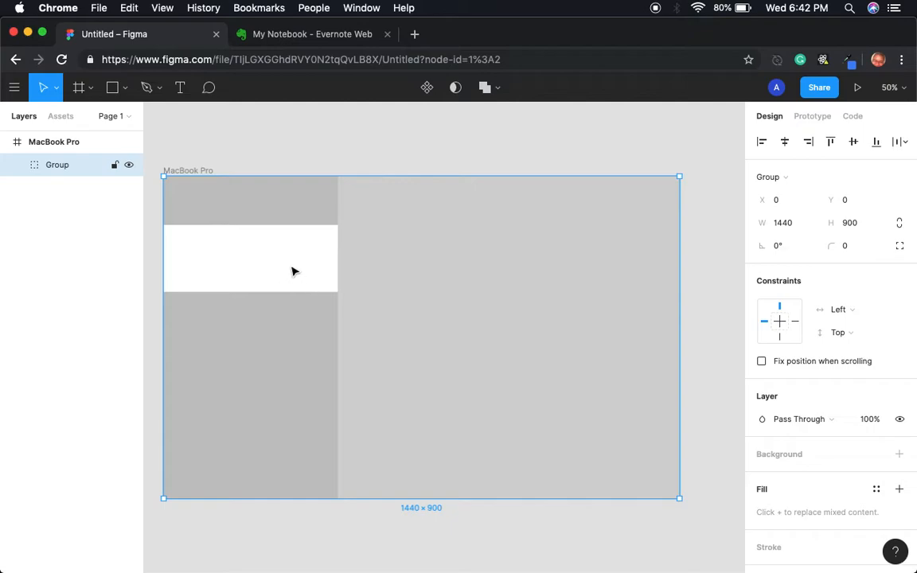
pyautogui.doubleClick(275, 271)
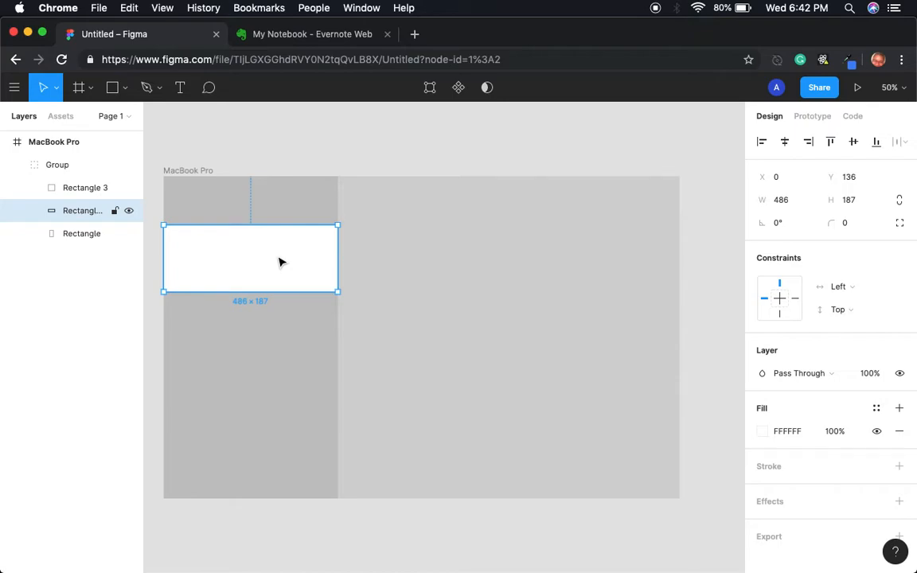
pyautogui.press('super+d')
pyautogui.moveTo(279, 262); pyautogui.dragTo(278, 344)
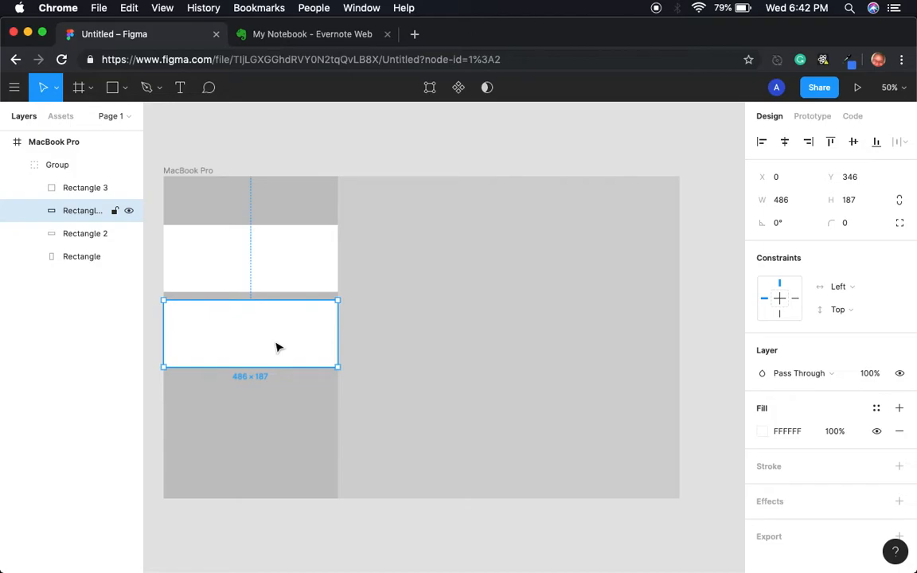
# - Duplicate the second white note card and place the copy flush with the bottom edge of the sidebar
pyautogui.hscroll(-1, 277, 347)
pyautogui.press('super+d')
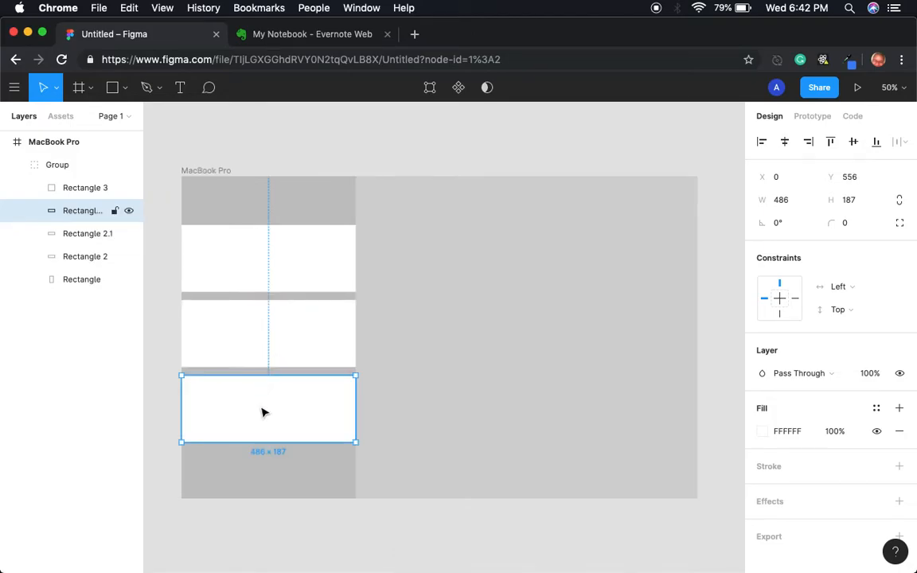
pyautogui.moveTo(261, 408); pyautogui.dragTo(262, 470)
# - Move the middle note card down to about Y 402 and extend its top edge to make it 207 tall
pyautogui.click(262, 351)
pyautogui.moveTo(262, 354); pyautogui.dragTo(263, 398)
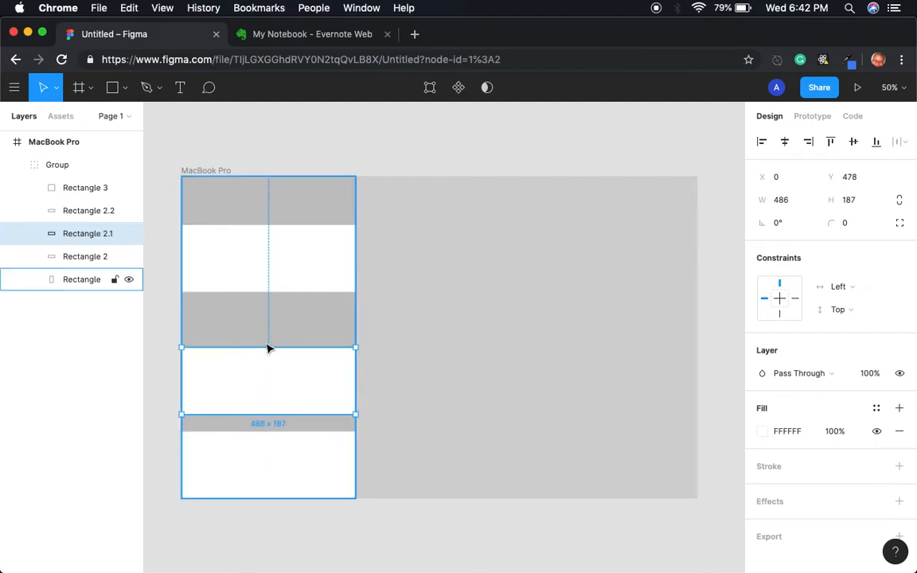
pyautogui.moveTo(265, 347); pyautogui.dragTo(265, 340)
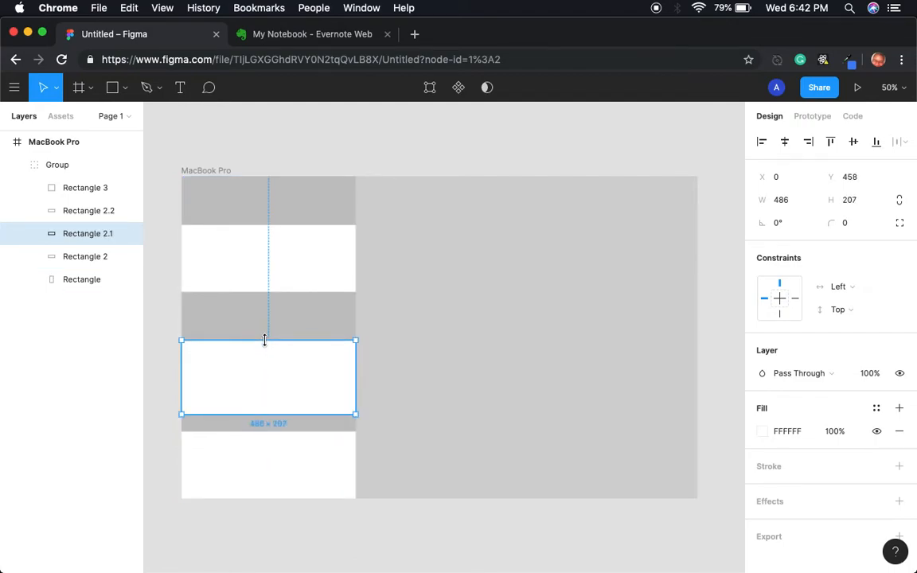
pyautogui.click(270, 448)
pyautogui.click(278, 375)
pyautogui.moveTo(278, 375); pyautogui.dragTo(278, 356)
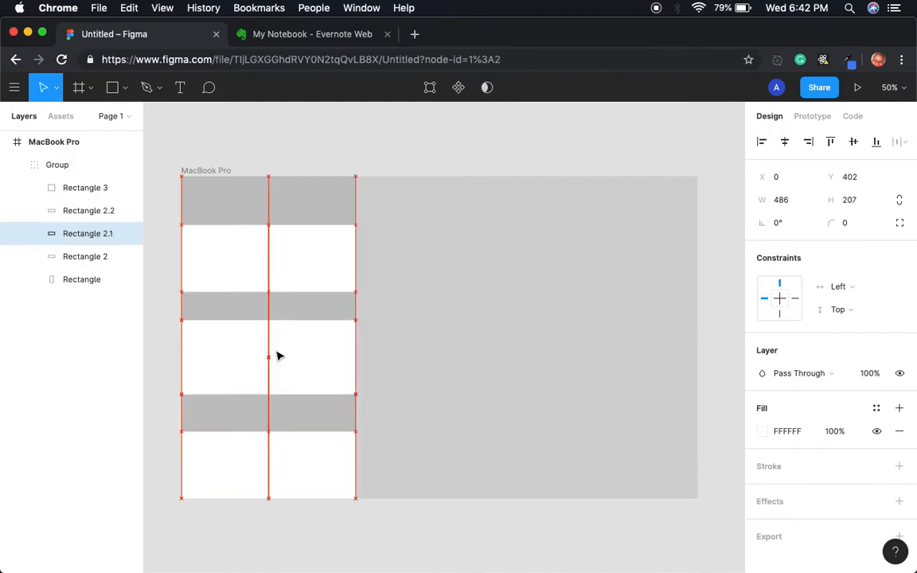
# - Extend the bottom note card's top edge slightly upward and move the middle card down to Y 450
pyautogui.click(266, 463)
pyautogui.moveTo(264, 427); pyautogui.dragTo(264, 423)
pyautogui.click(280, 379)
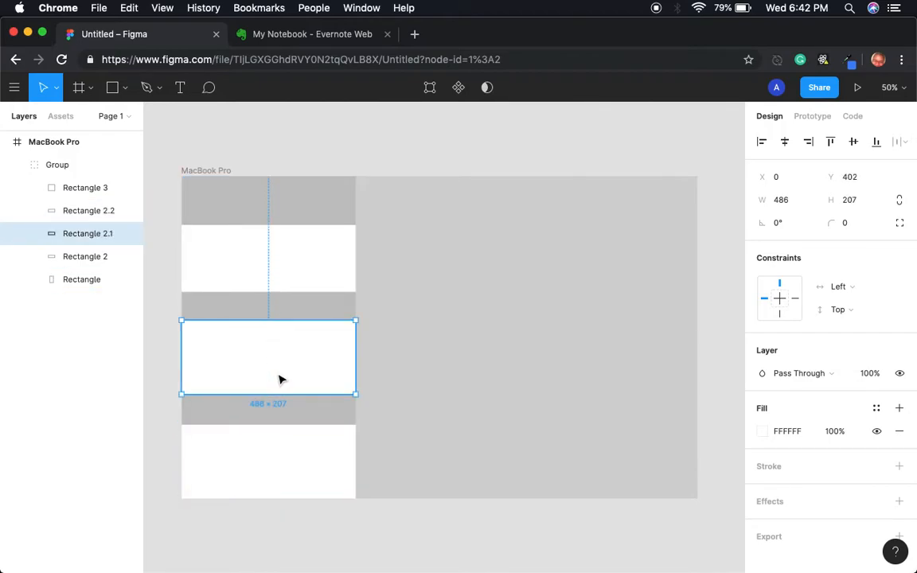
pyautogui.moveTo(279, 378); pyautogui.dragTo(279, 395)
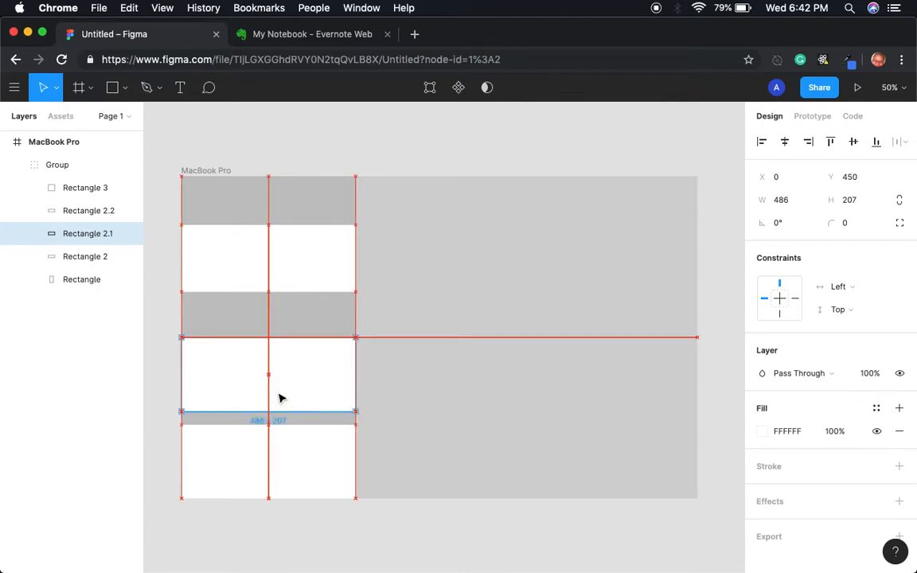
# - Move the top note card down to about Y 226 and extend its top edge slightly upward
pyautogui.click(268, 281)
pyautogui.moveTo(268, 282); pyautogui.dragTo(269, 314)
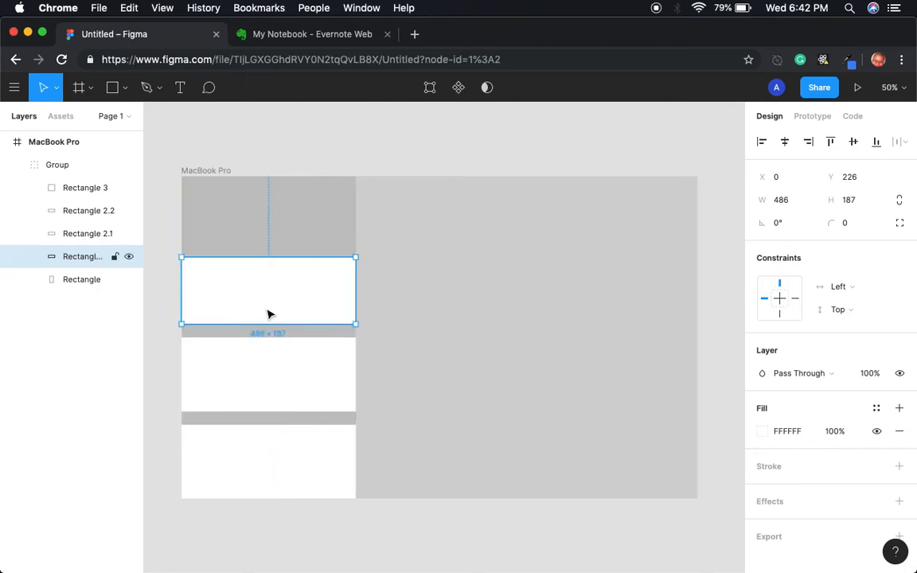
pyautogui.moveTo(263, 258); pyautogui.dragTo(264, 252)
pyautogui.click(366, 300)
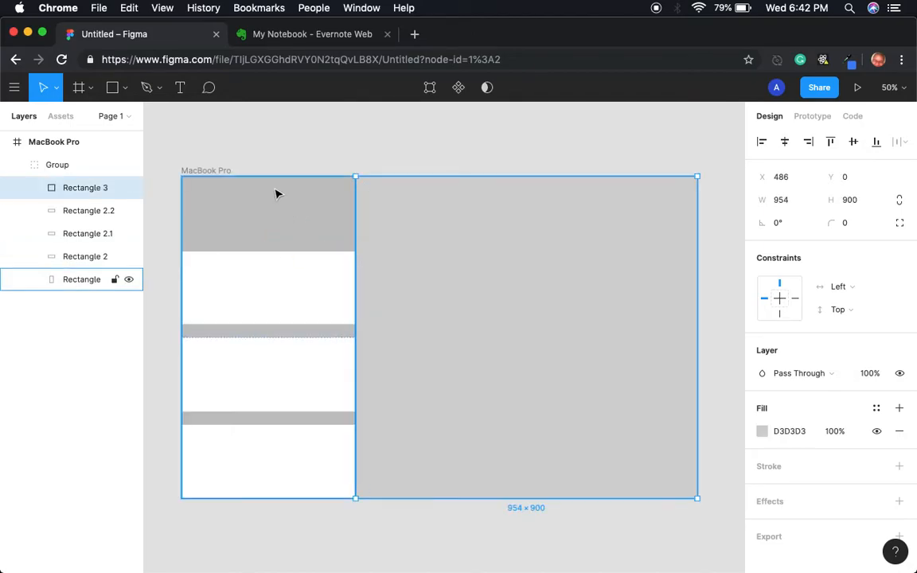
pyautogui.click(277, 142)
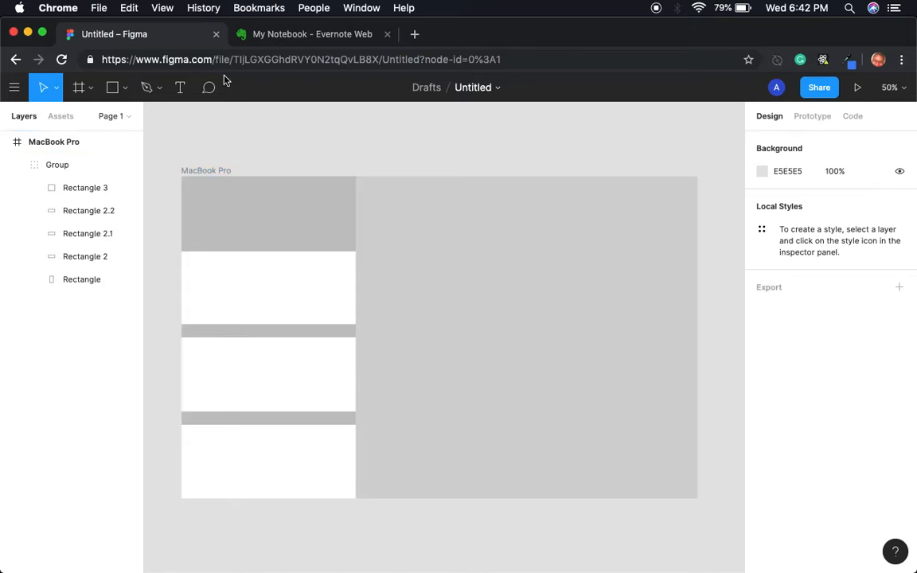
# - Check the Evernote reference and add an "All Notes" text box about 304 × 78 in the sidebar header at X 23, Y 40
pyautogui.click(290, 32)
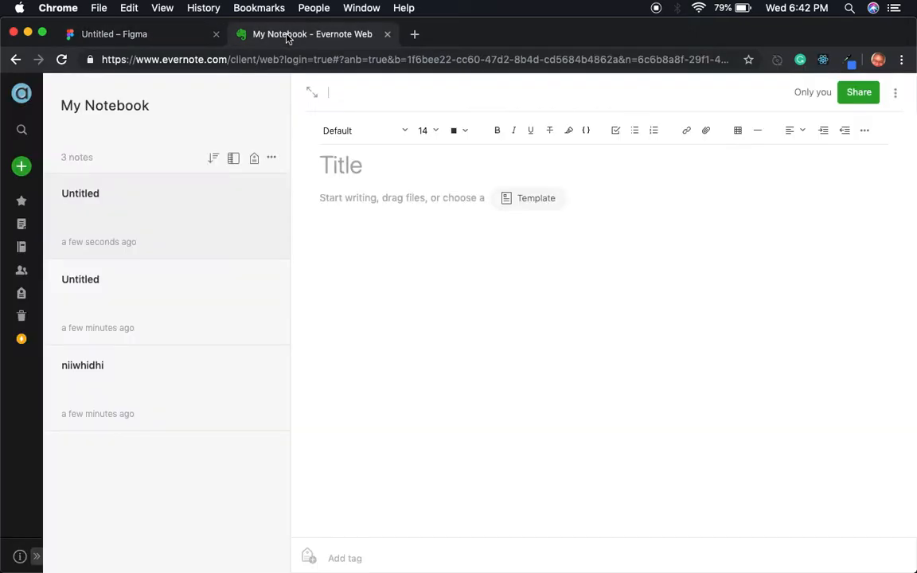
pyautogui.click(160, 40)
pyautogui.click(182, 87)
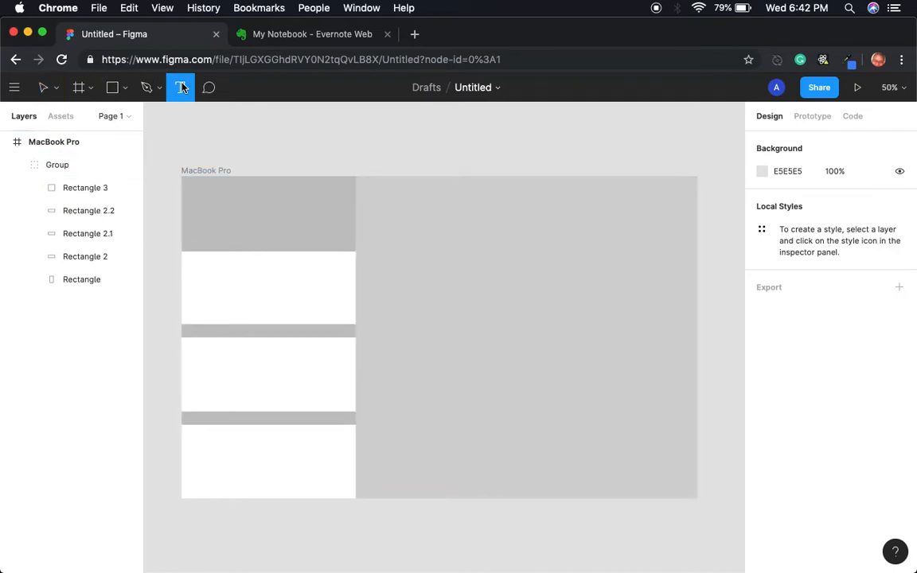
pyautogui.moveTo(189, 191); pyautogui.dragTo(300, 220)
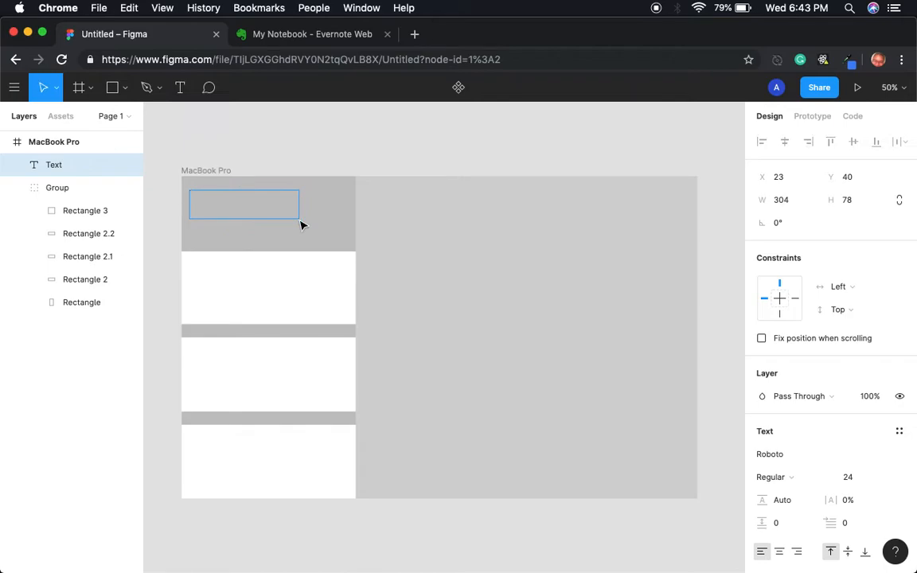
pyautogui.write('Al')
# - Check the notebook heading in Evernote and replace the sidebar header text with "My NoteBook"
pyautogui.click(308, 34)
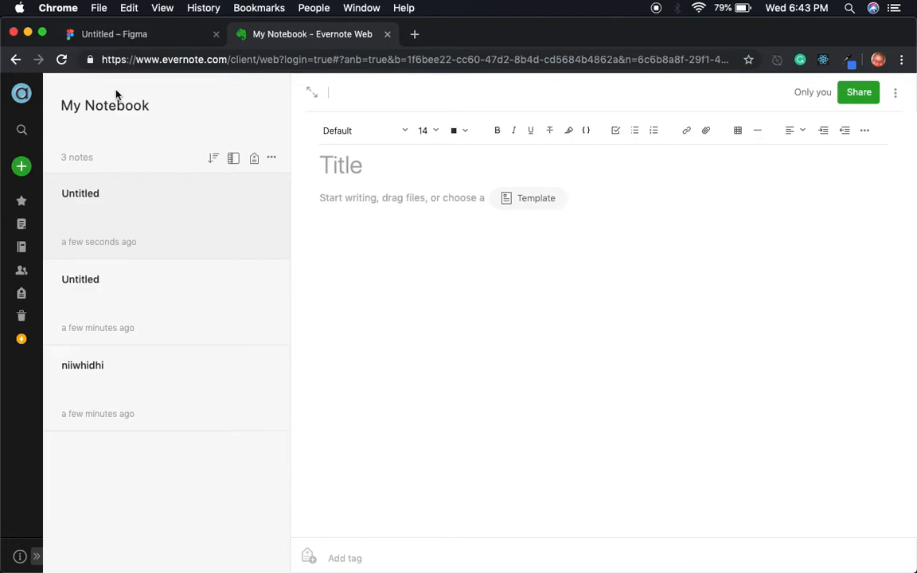
pyautogui.click(128, 35)
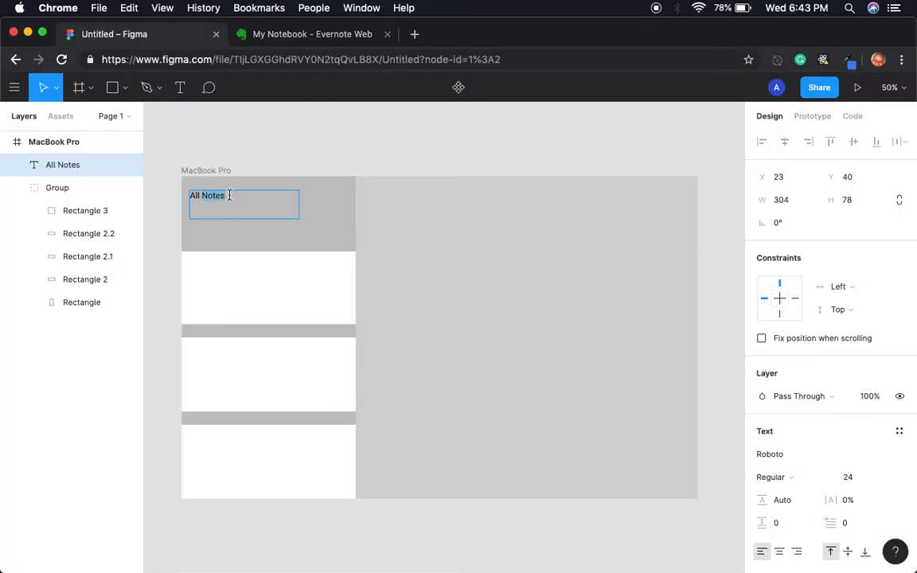
pyautogui.write('My N')
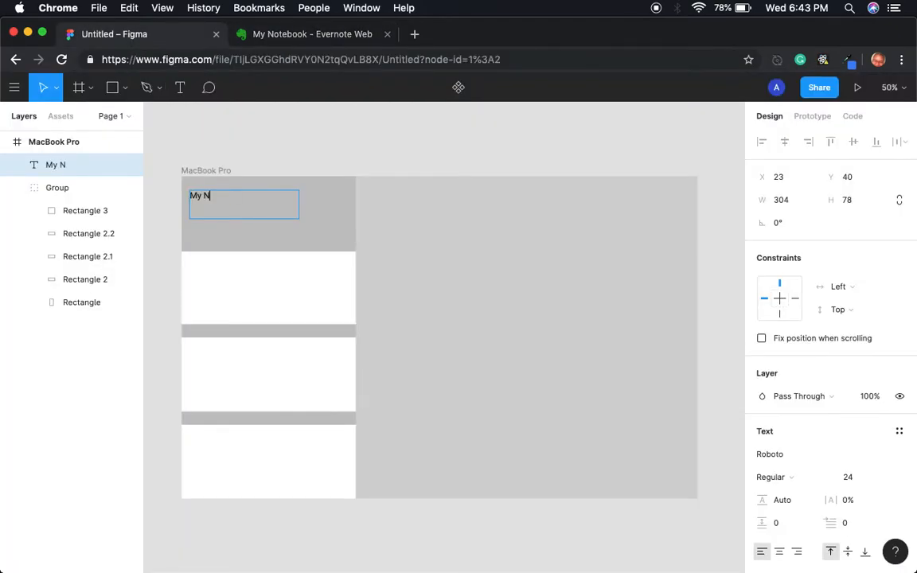
pyautogui.write('oteBook')
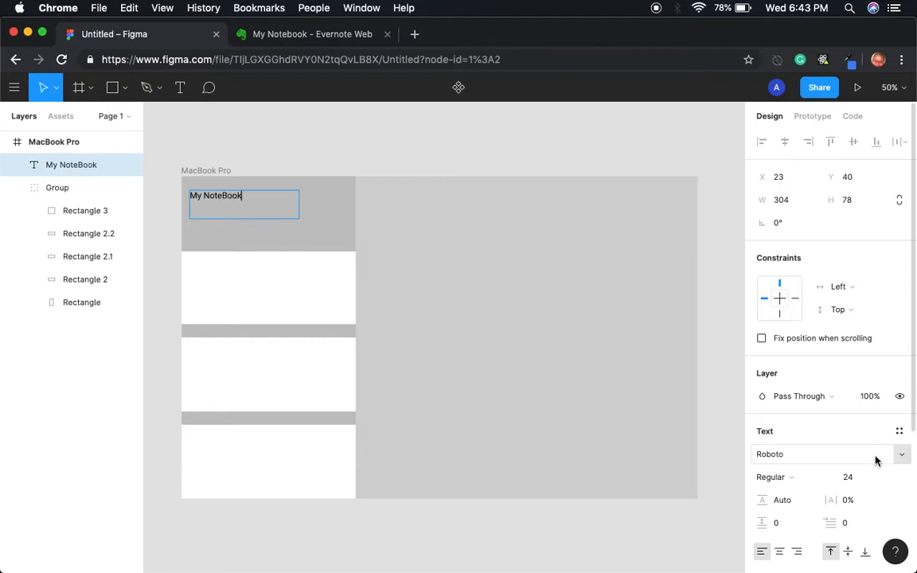
# - Set the "My NoteBook" heading's font size to 50 and move the text up to Y 28
pyautogui.press('super+a')
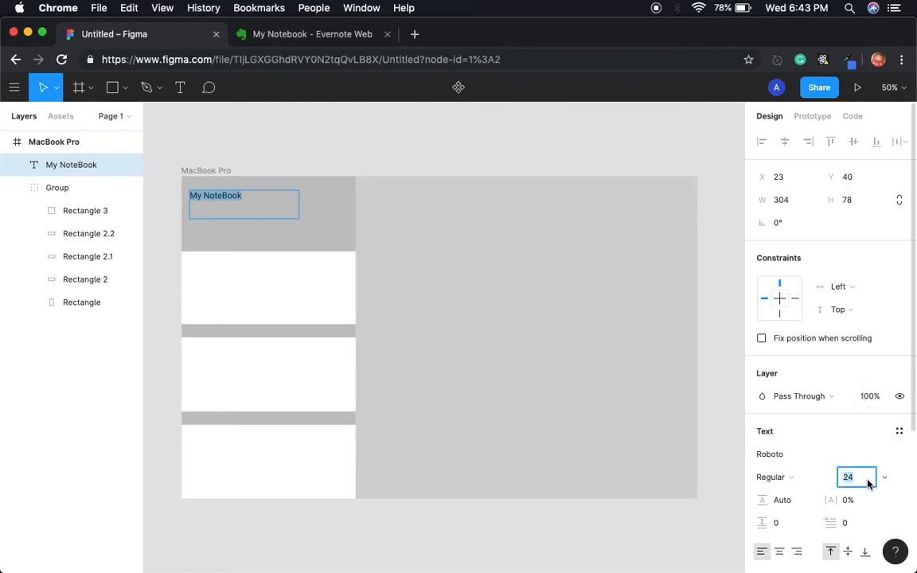
pyautogui.write('30')
pyautogui.press('Return')
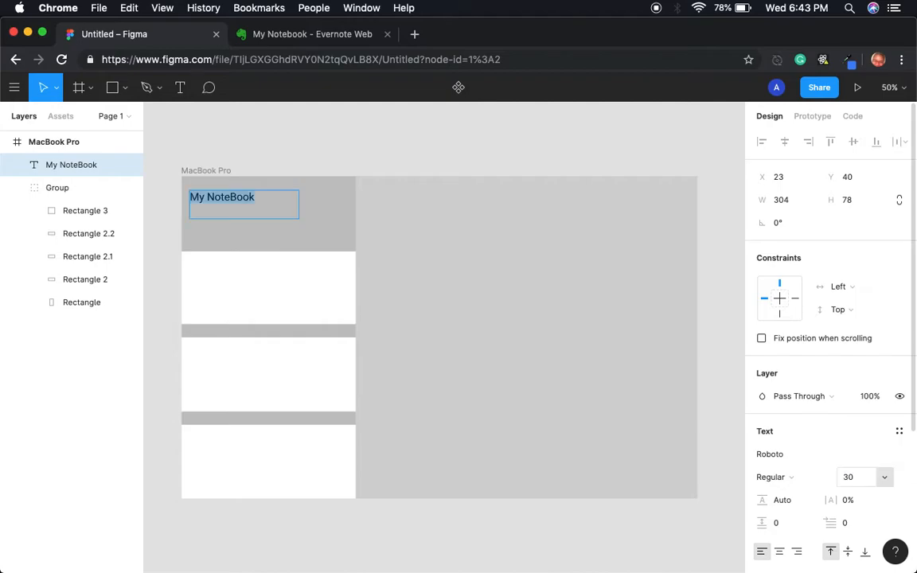
pyautogui.write('50')
pyautogui.press('Return')
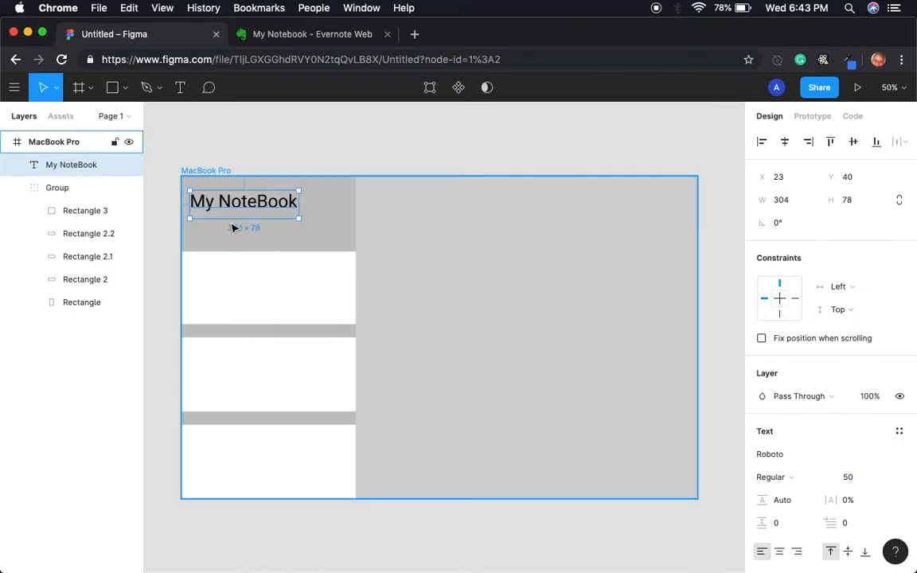
pyautogui.moveTo(226, 205); pyautogui.dragTo(226, 203)
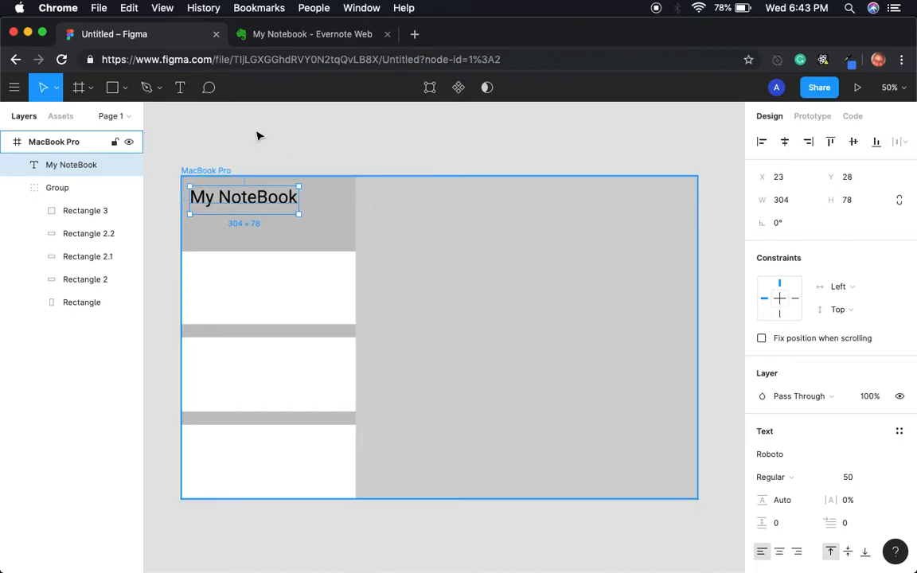
# - Add a text box about 258 × 40 below the heading at X 27, Y 122, reading "3 notes" as in Evernote
pyautogui.click(180, 87)
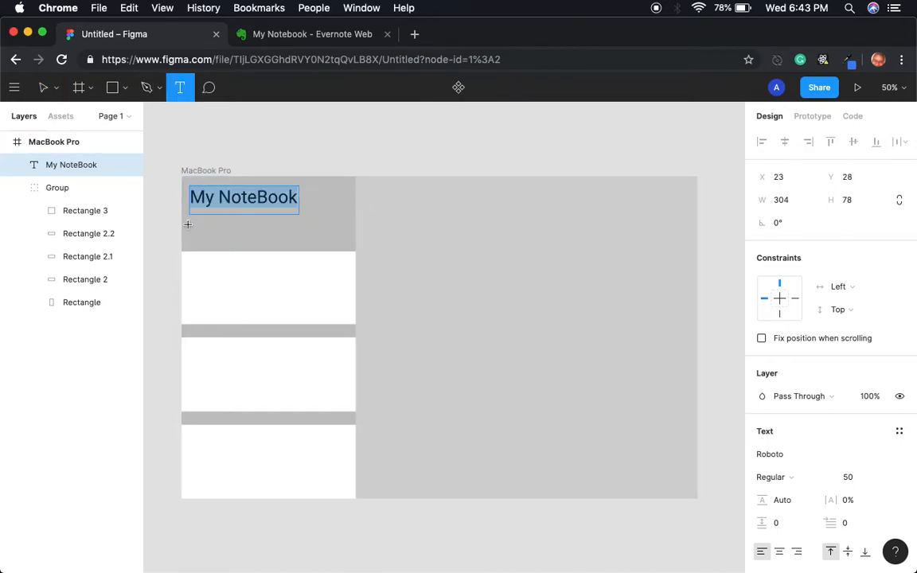
pyautogui.moveTo(192, 220); pyautogui.dragTo(284, 239)
pyautogui.click(272, 35)
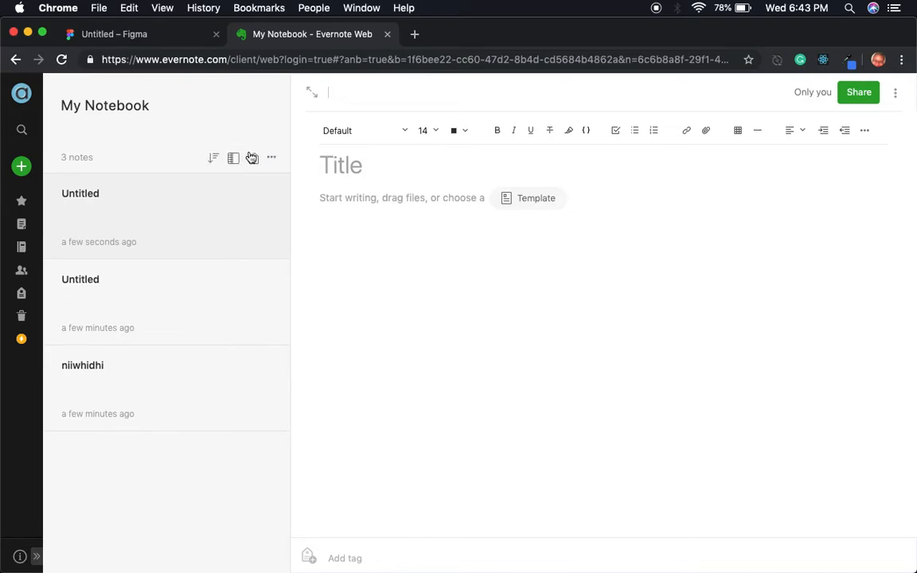
pyautogui.click(141, 37)
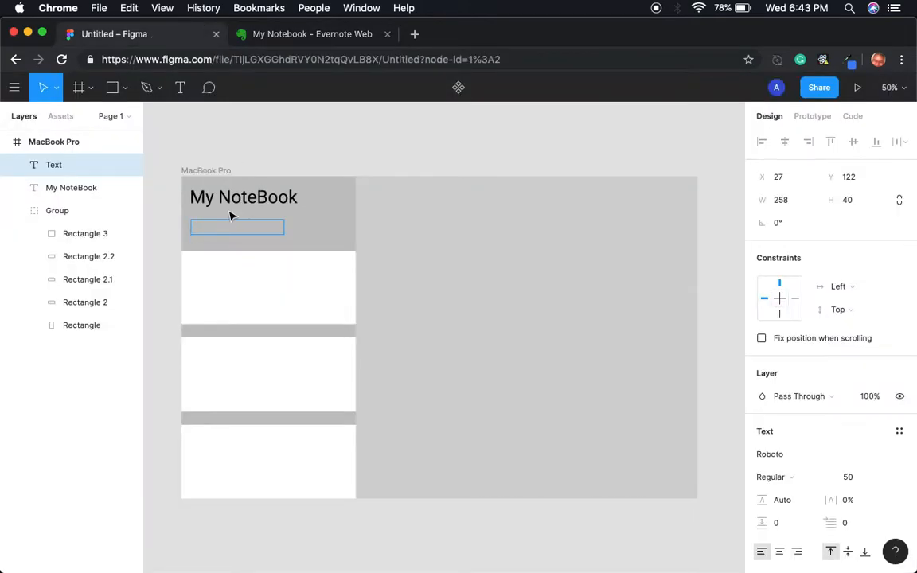
pyautogui.write('#')
pyautogui.press('BackSpace')
pyautogui.write('3 no')
pyautogui.press('BackSpace')
pyautogui.press('BackSpace')
pyautogui.press('BackSpace')
pyautogui.write('notes')
# - Set the "3 notes" text to font size 24 and narrow its box to 108 wide
pyautogui.doubleClick(233, 231)
pyautogui.tripleClick(218, 229)
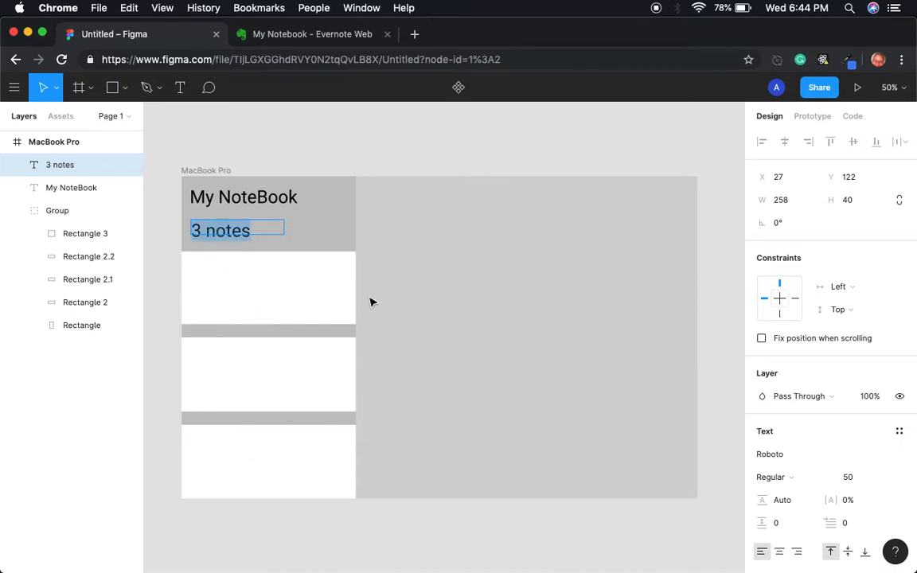
pyautogui.click(866, 482)
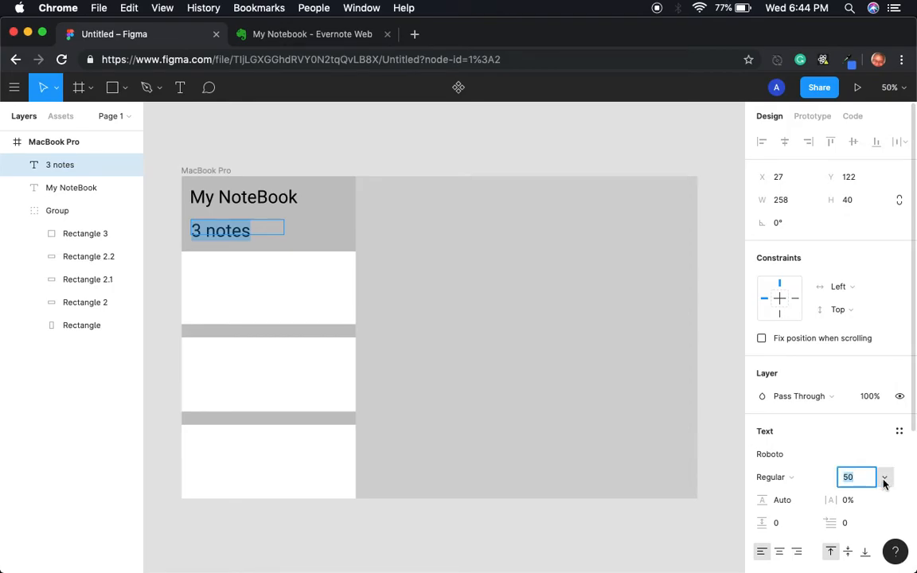
pyautogui.write('24')
pyautogui.press('Return')
pyautogui.click(210, 225)
pyautogui.click(287, 230)
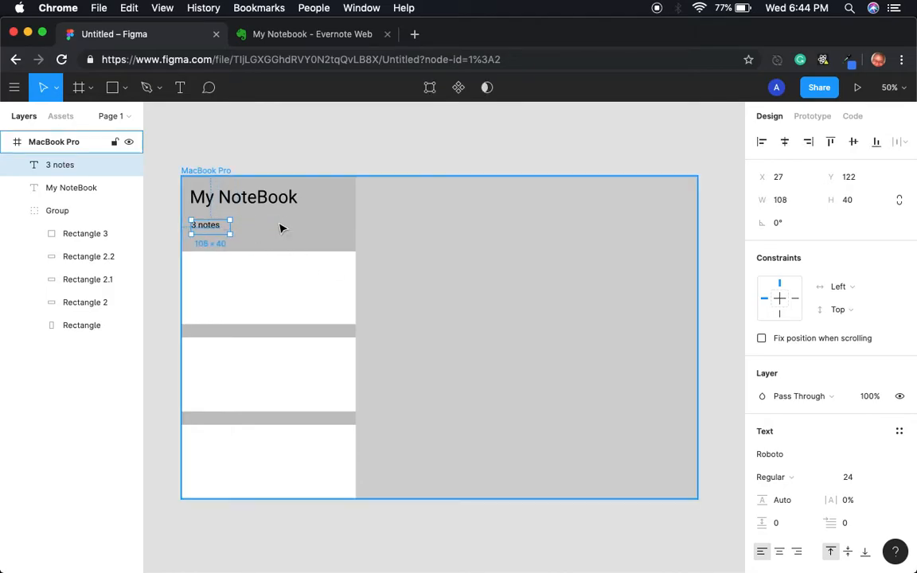
pyautogui.click(284, 177)
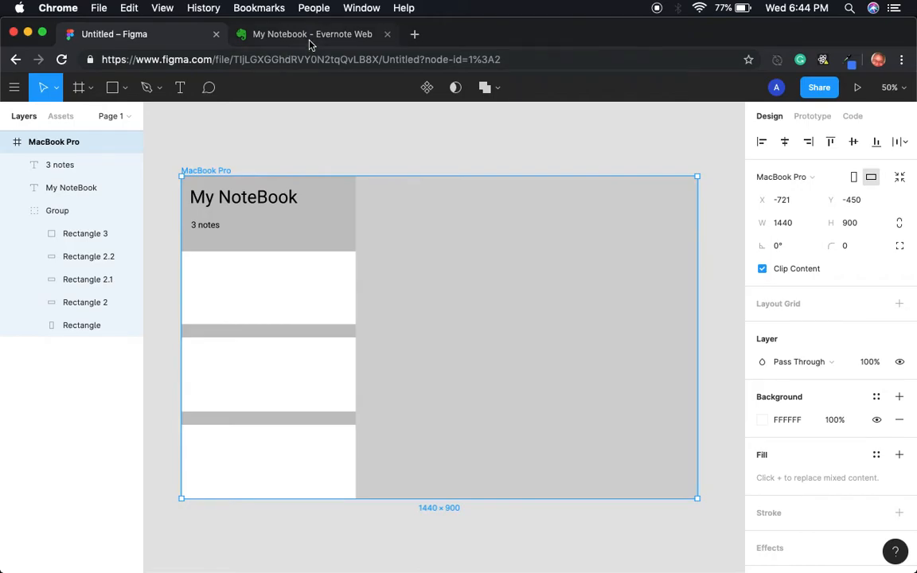
# - Check the Evernote reference, draw a rectangle about 62 × 32 at X 287, Y 152 in the sidebar header and fill it with 585858
pyautogui.click(309, 40)
pyautogui.click(121, 34)
pyautogui.click(112, 88)
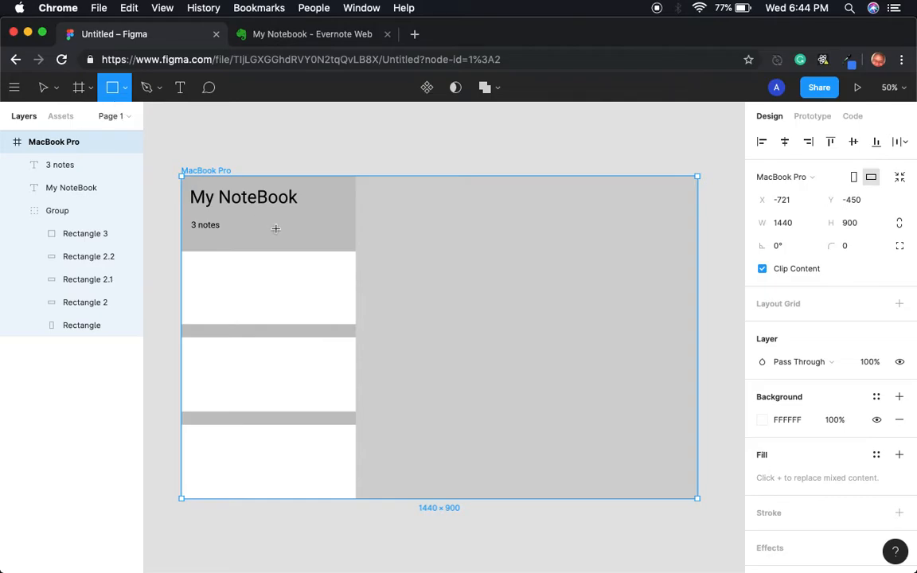
pyautogui.moveTo(285, 231); pyautogui.dragTo(309, 243)
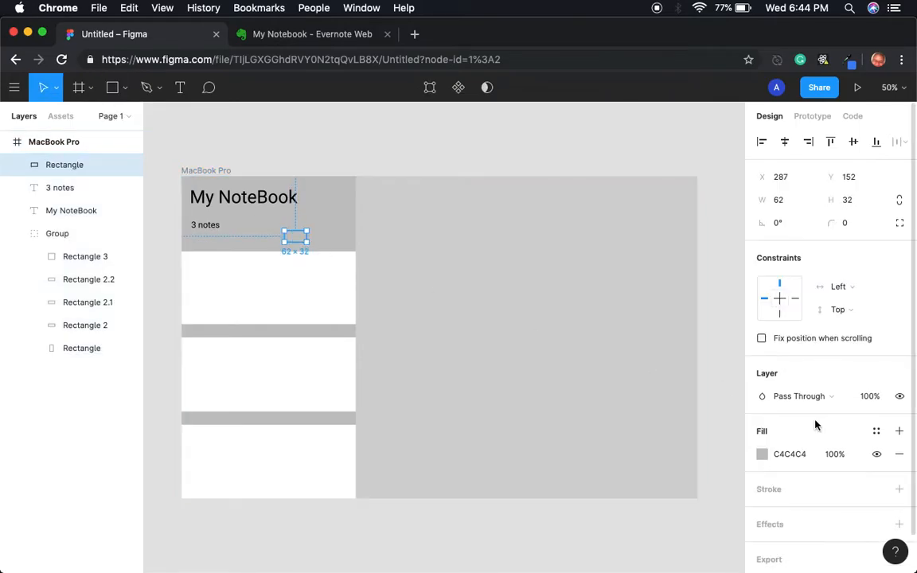
pyautogui.click(762, 453)
pyautogui.moveTo(571, 254); pyautogui.dragTo(569, 330)
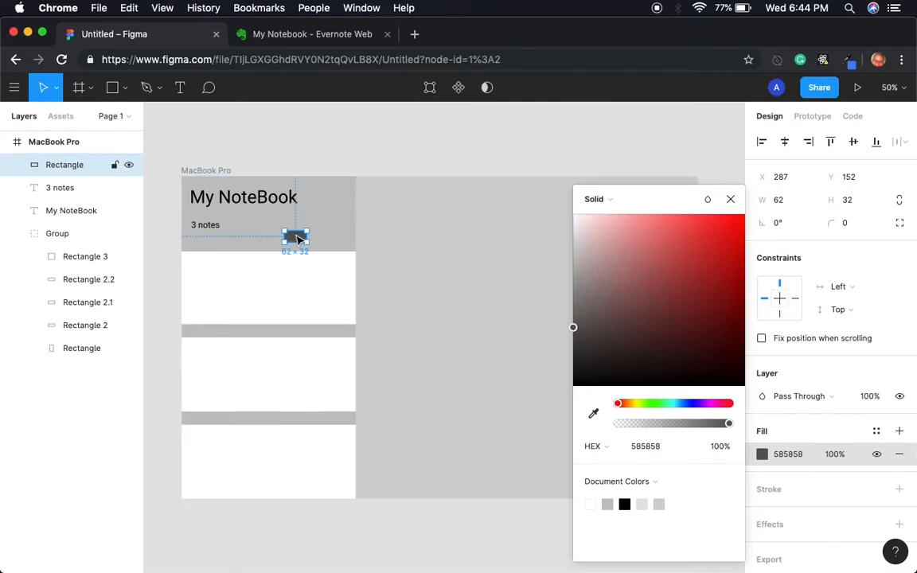
# - Move the small dark rectangle to X 296, Y 162 and try to paste copies of it
pyautogui.press('super+v')
pyautogui.moveTo(297, 237)
pyautogui.mouseDown()
pyautogui.moveTo(322, 244)
pyautogui.moveTo(296, 245)
pyautogui.mouseUp()
pyautogui.press('super+v')
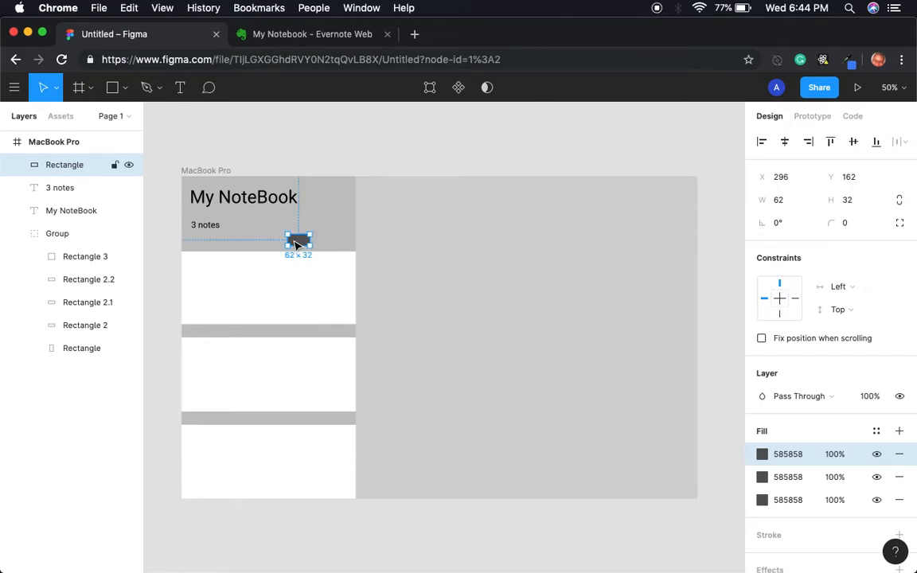
pyautogui.press('super+v')
pyautogui.press('super+v')
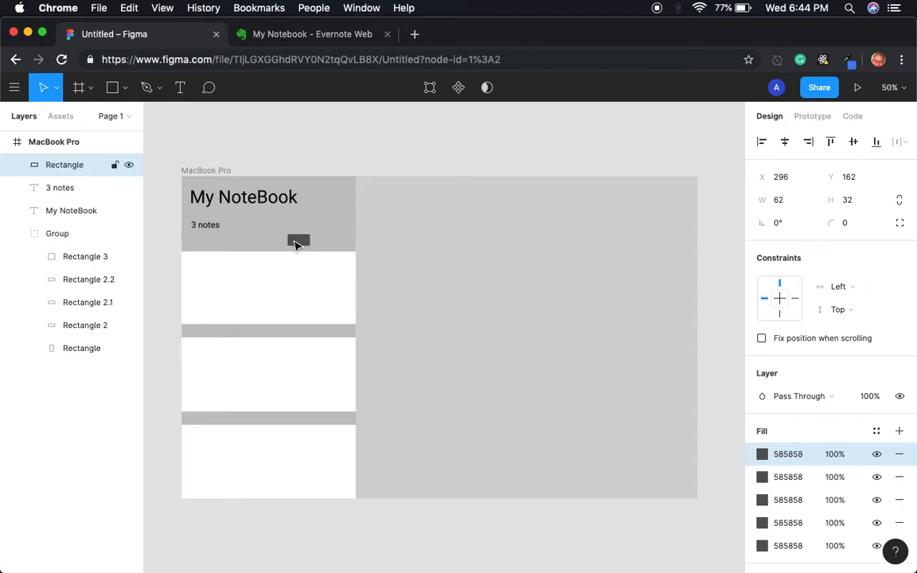
pyautogui.moveTo(298, 241)
pyautogui.mouseDown()
pyautogui.moveTo(323, 248)
pyautogui.moveTo(303, 246)
pyautogui.mouseUp()
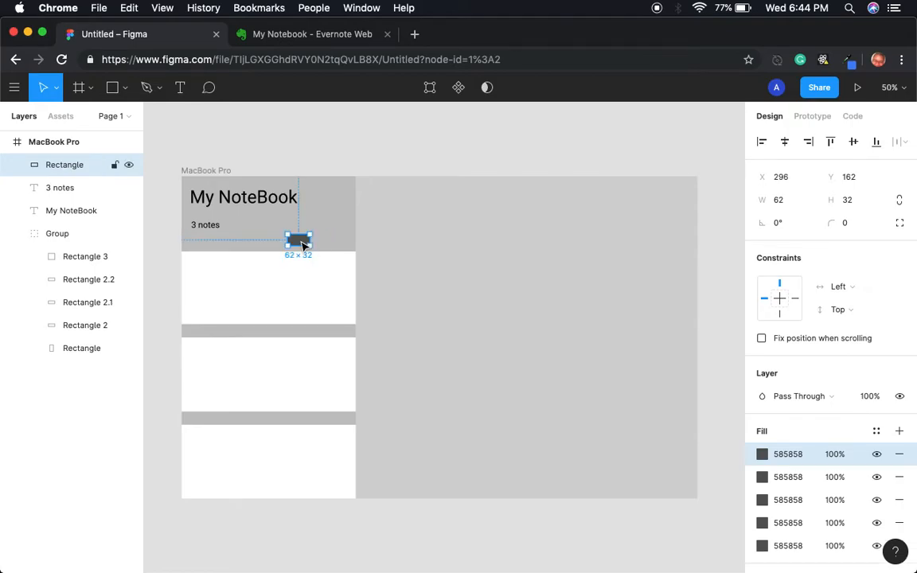
pyautogui.doubleClick(302, 243)
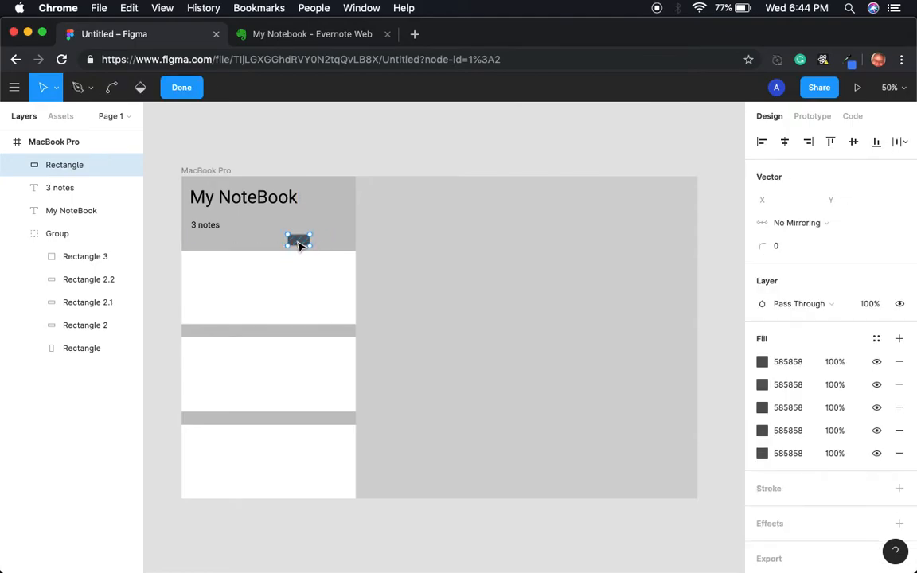
pyautogui.click(183, 89)
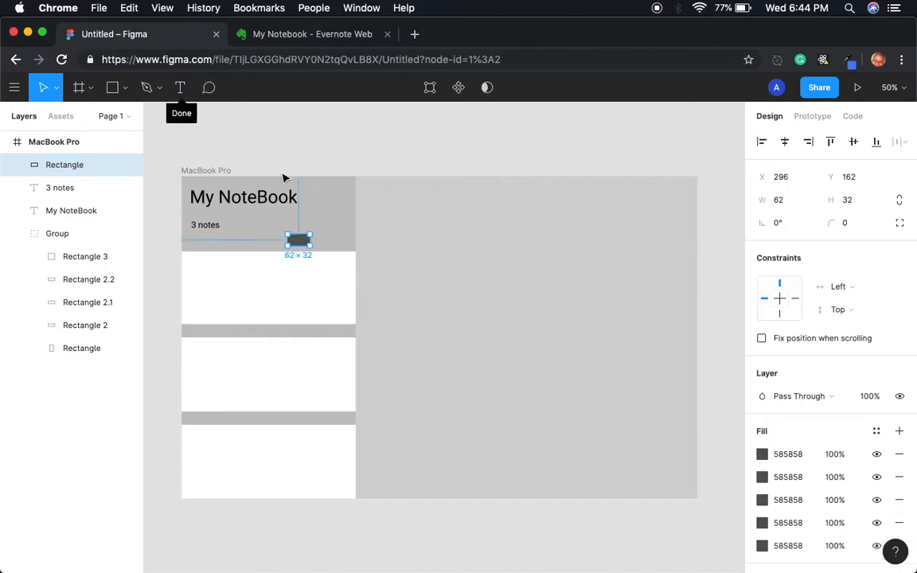
# - Draw a second rectangle about 72 × 28 at X 247, Y 94 in the sidebar header and fill it with 4E4E4E
pyautogui.click(112, 89)
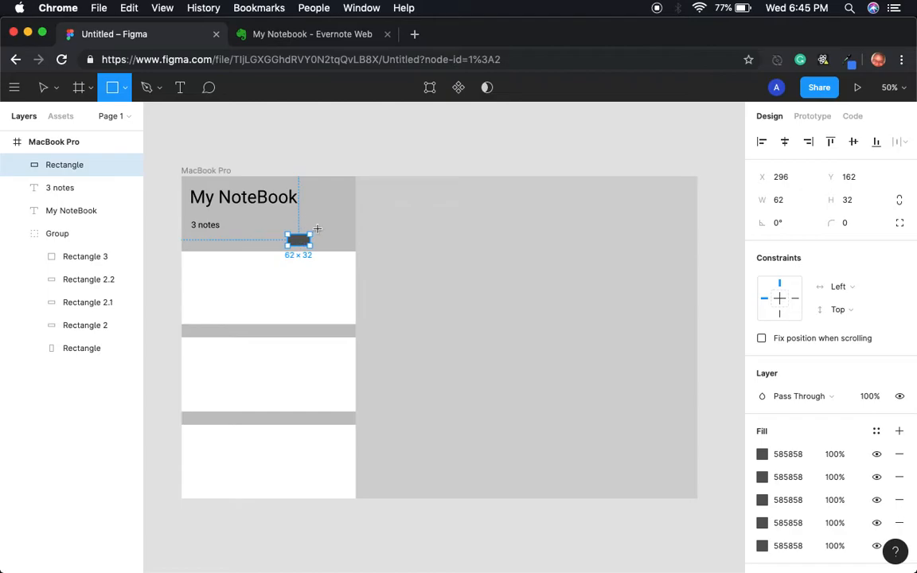
pyautogui.moveTo(270, 210); pyautogui.dragTo(296, 222)
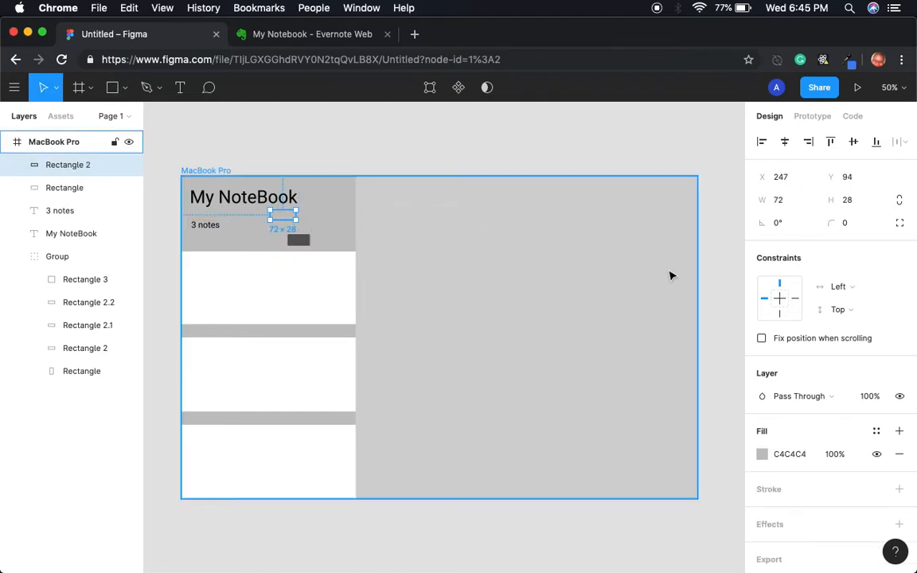
pyautogui.click(762, 453)
pyautogui.moveTo(575, 256); pyautogui.dragTo(572, 336)
pyautogui.click(339, 241)
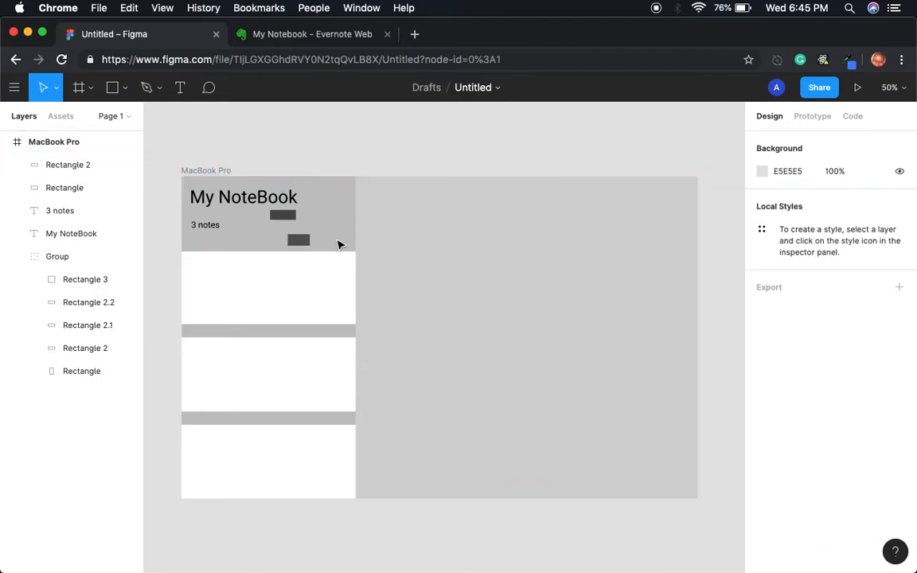
# - Narrow the new rectangle to 49 × 28 at X 343, Y 162, and shift the 62 × 32 rectangle to X 254
pyautogui.click(297, 216)
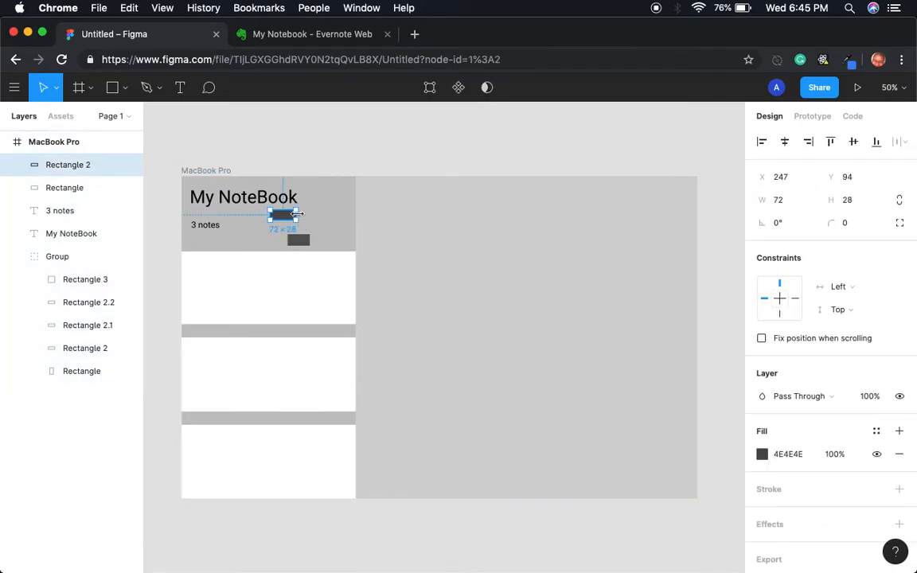
pyautogui.moveTo(296, 239)
pyautogui.mouseDown()
pyautogui.moveTo(278, 218)
pyautogui.moveTo(324, 241)
pyautogui.moveTo(285, 243)
pyautogui.moveTo(314, 246)
pyautogui.mouseUp()
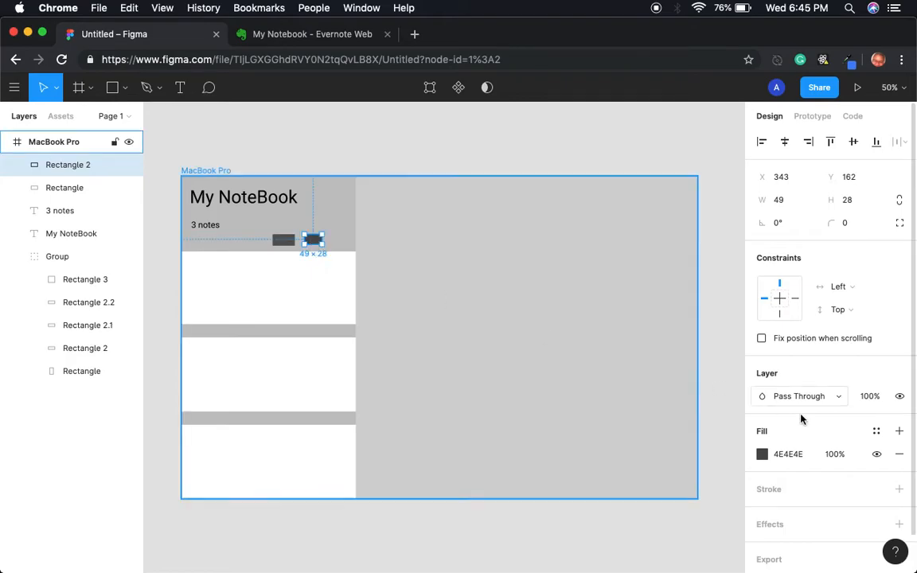
# - Remove the duplicate fills from the 62 × 32 header rectangle, keeping a single 585858 fill
pyautogui.click(283, 240)
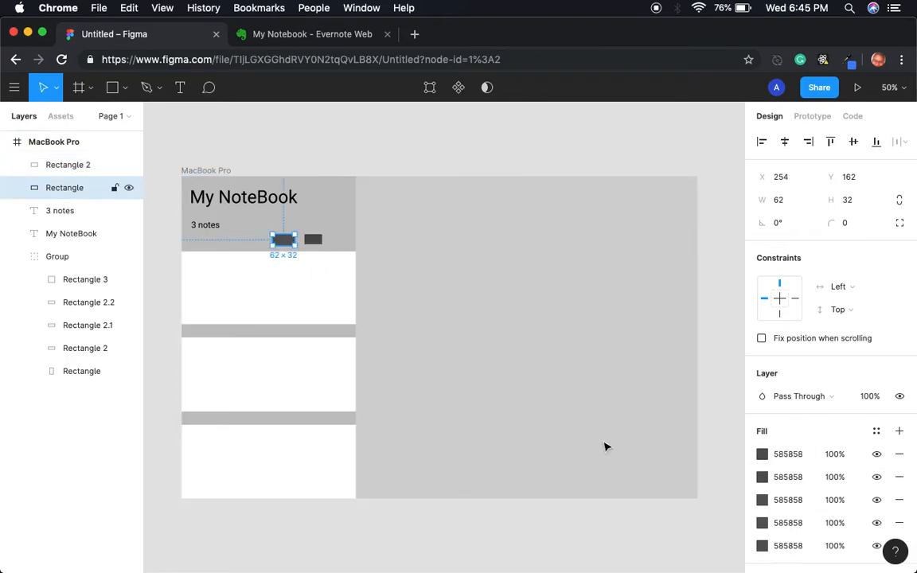
pyautogui.click(898, 523)
pyautogui.click(898, 523)
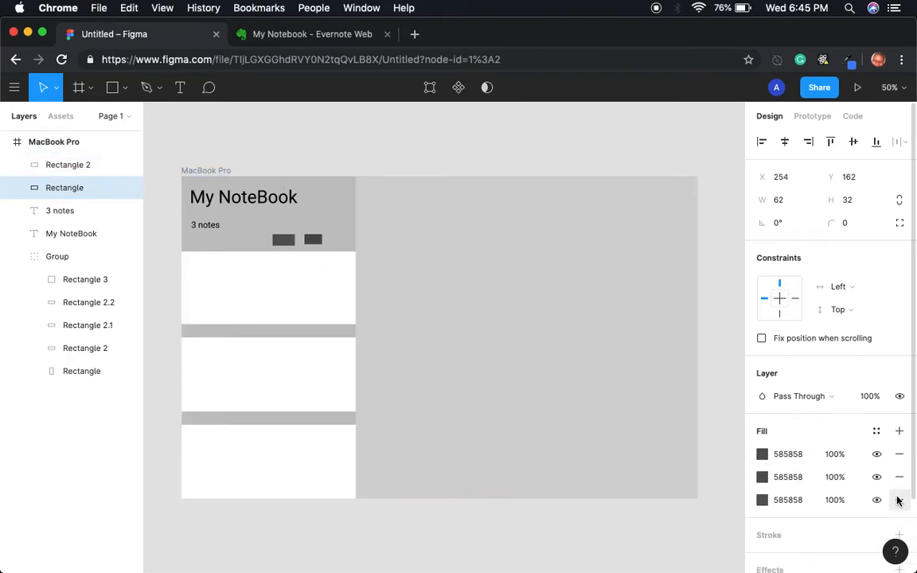
pyautogui.click(898, 500)
pyautogui.click(898, 477)
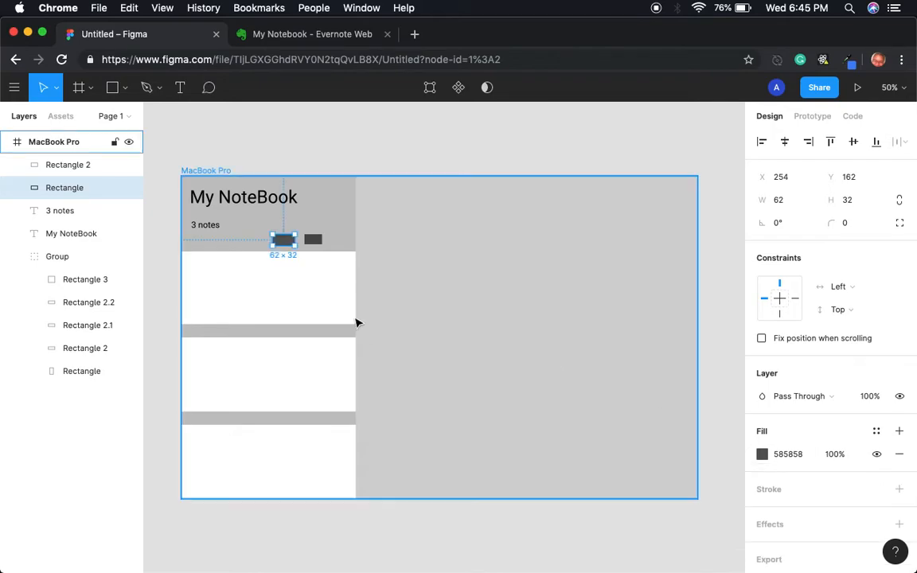
# - Move the smaller dark rectangle to X 383 and the larger one to X 296 in the sidebar header
pyautogui.click(314, 242)
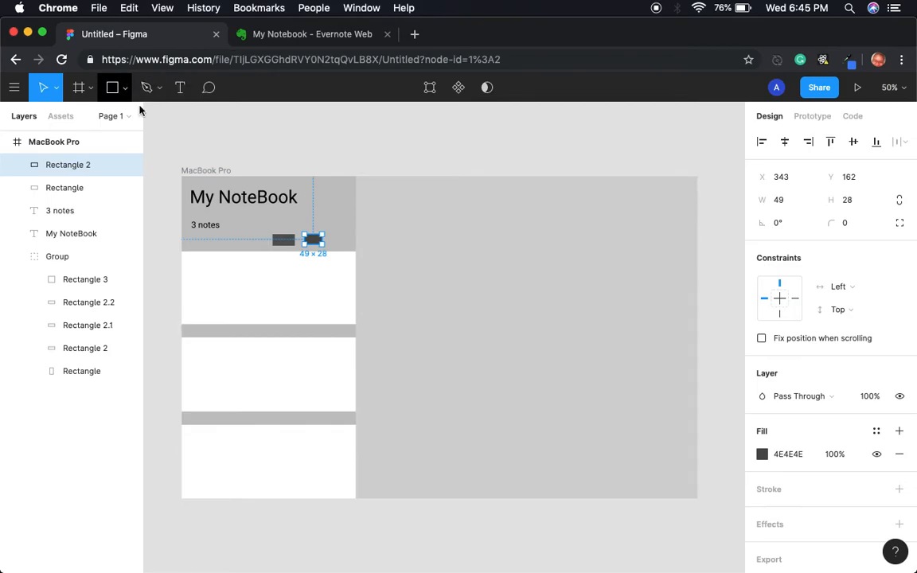
pyautogui.click(363, 242)
pyautogui.moveTo(314, 241)
pyautogui.mouseDown()
pyautogui.moveTo(327, 243)
pyautogui.moveTo(316, 242)
pyautogui.mouseUp()
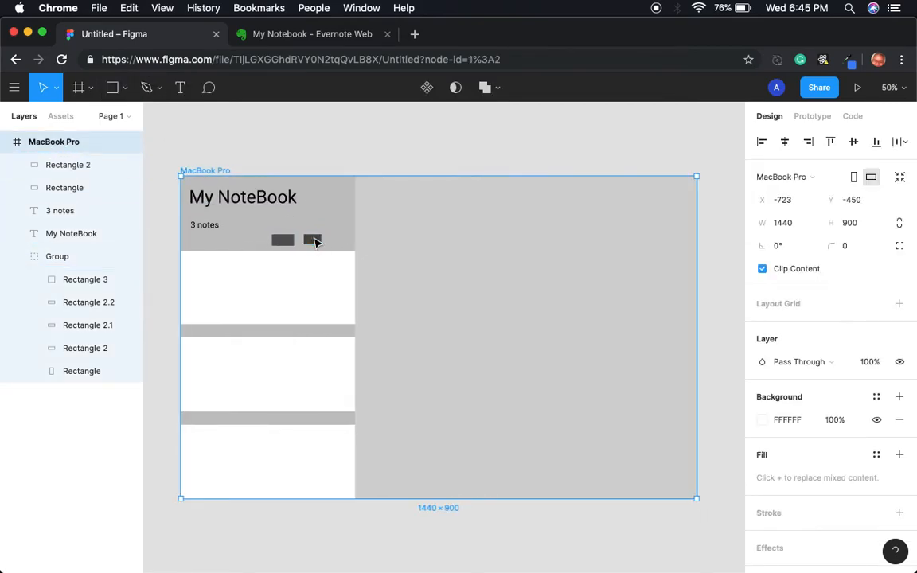
pyautogui.click(316, 242)
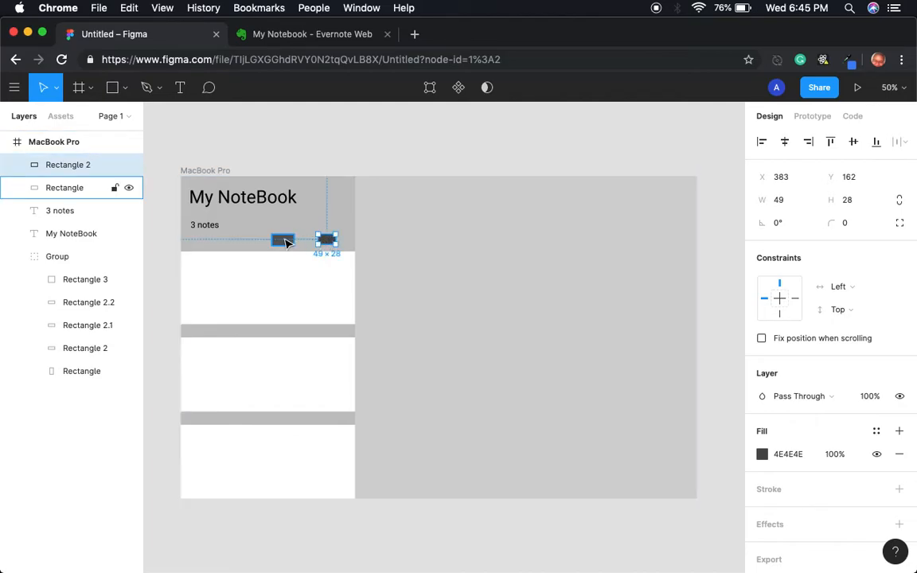
pyautogui.moveTo(284, 242); pyautogui.dragTo(306, 243)
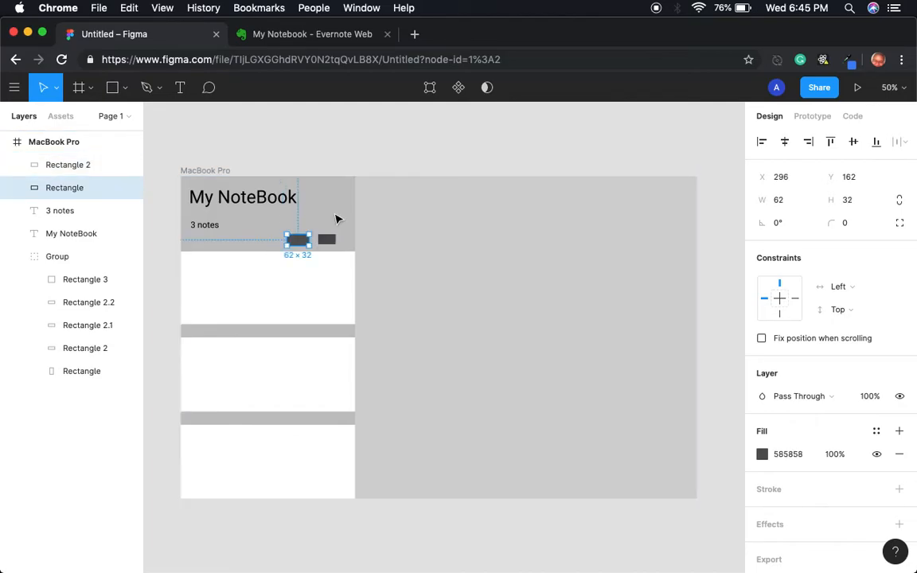
# - Compare the header icon placeholders with the icons in the Evernote reference and return to the Figma design
pyautogui.click(444, 277)
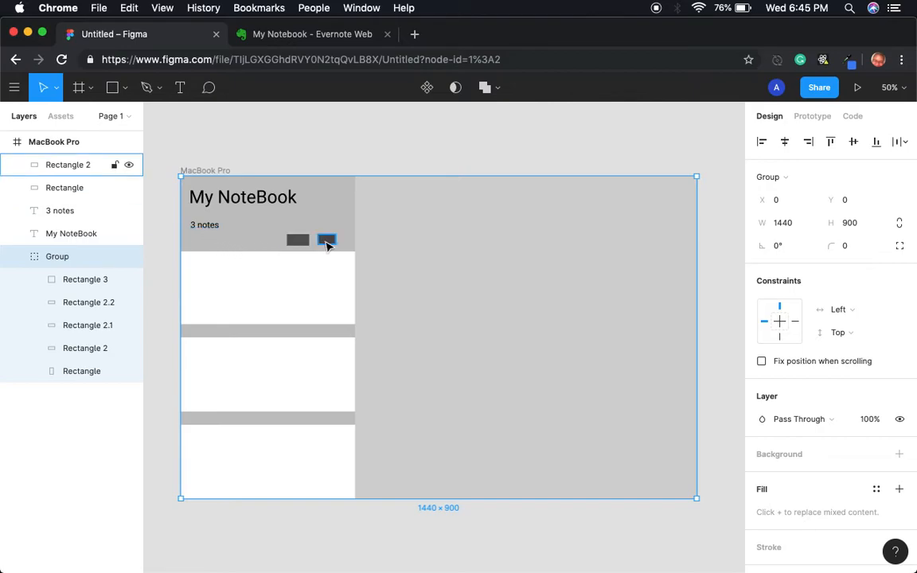
pyautogui.click(299, 36)
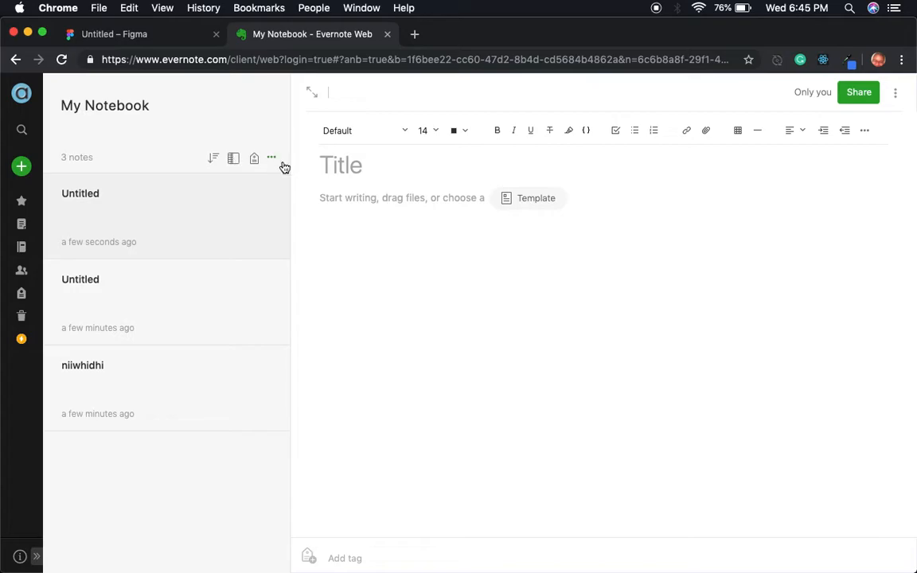
pyautogui.click(156, 40)
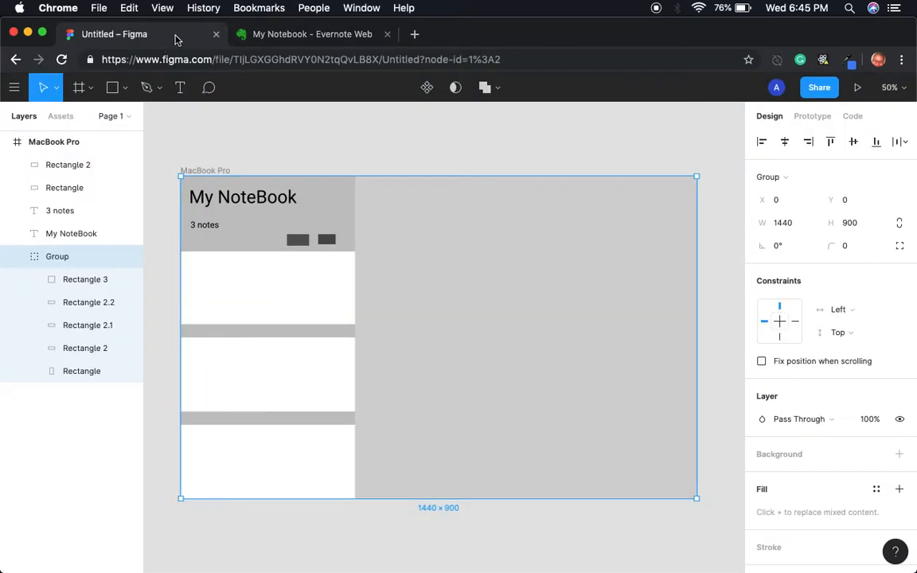
# - Switch to Evernote, enter the sample body text "dalkdlklaklklk" in the first untitled note and reopen the note to check its list preview
pyautogui.click(274, 36)
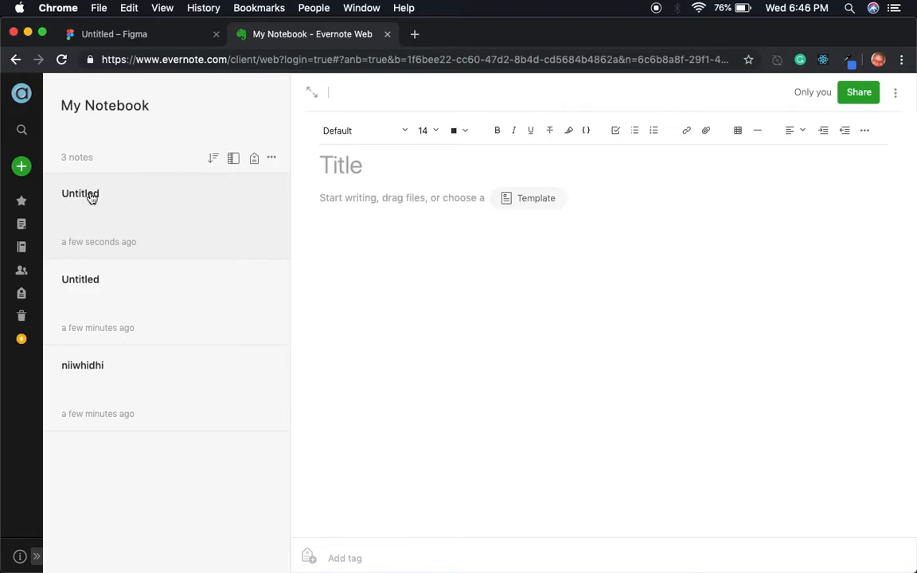
pyautogui.click(383, 213)
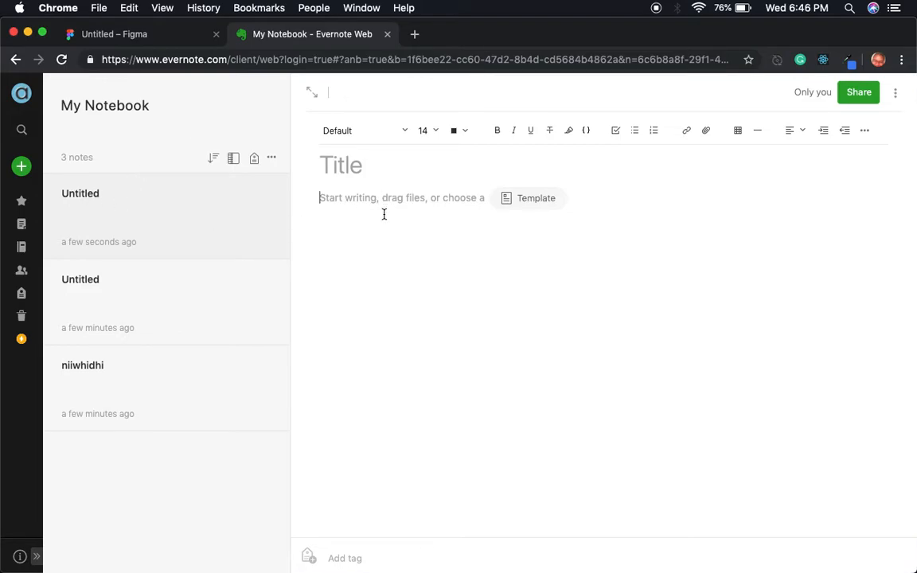
pyautogui.write('dalkdlklaklklkdla')
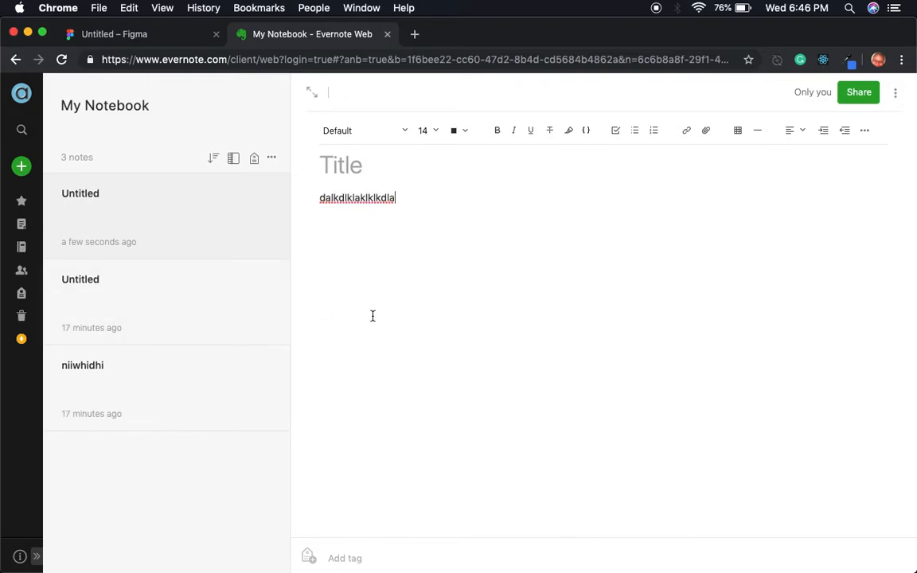
pyautogui.press('Return')
pyautogui.press('BackSpace')
pyautogui.press('BackSpace')
pyautogui.press('BackSpace')
pyautogui.click(198, 282)
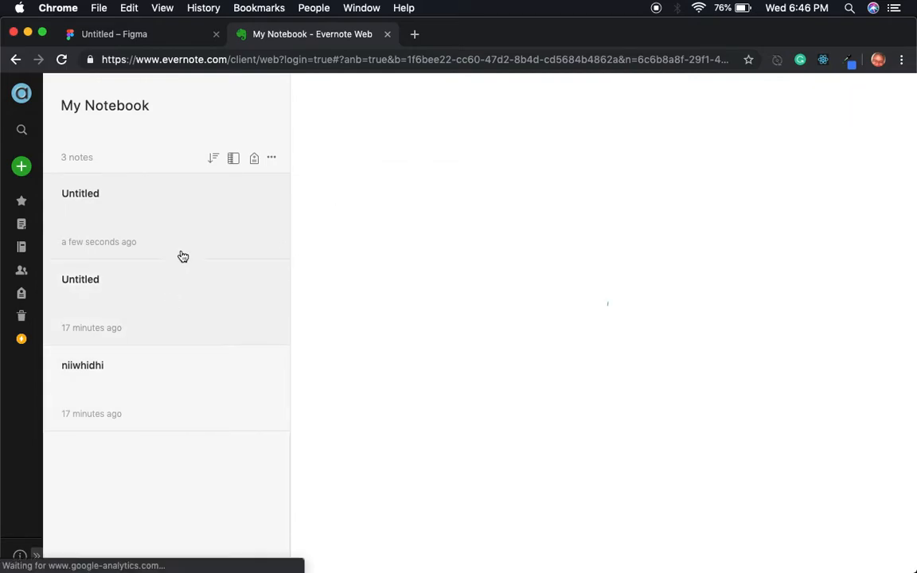
pyautogui.click(191, 232)
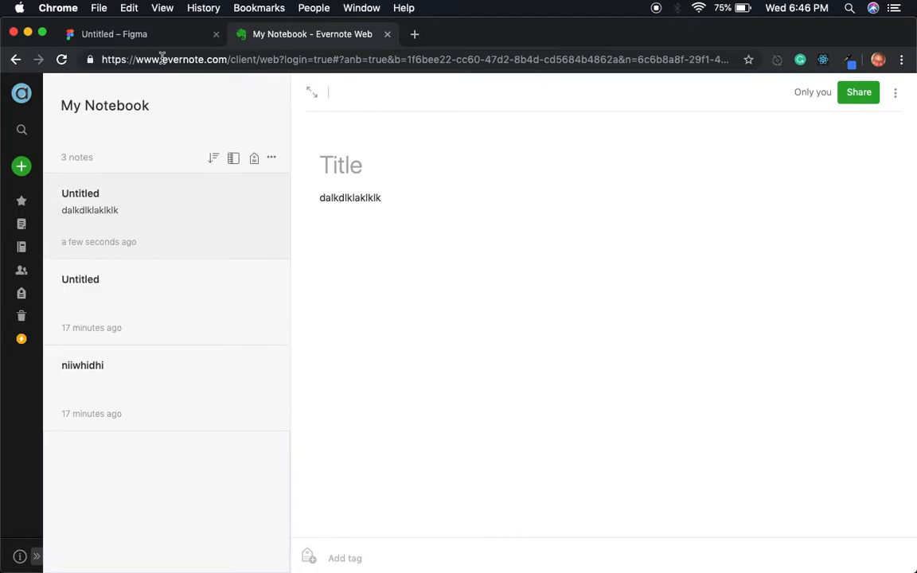
# - Back in Figma, add a text box about 200 × 30 at X 19, Y 236 in the first note card, reading "Note 1"
pyautogui.click(134, 36)
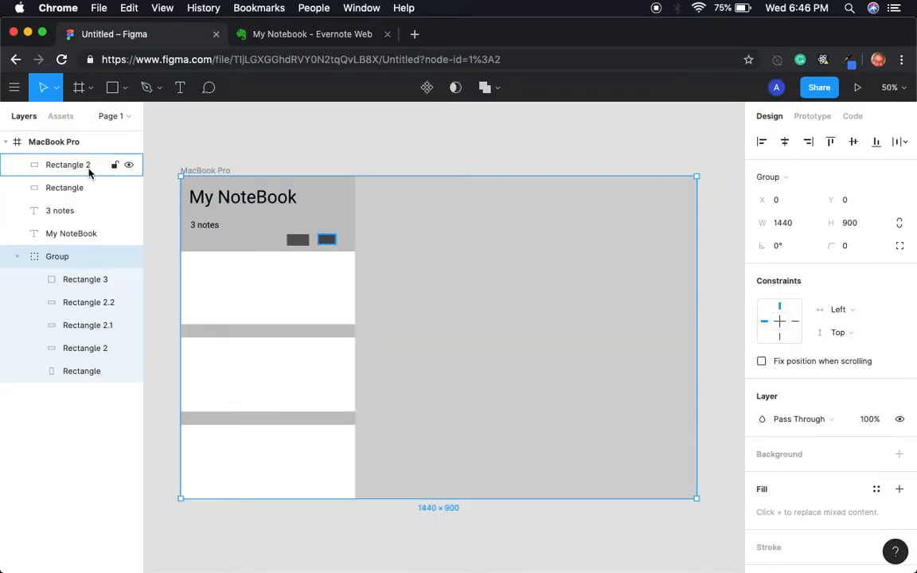
pyautogui.click(180, 87)
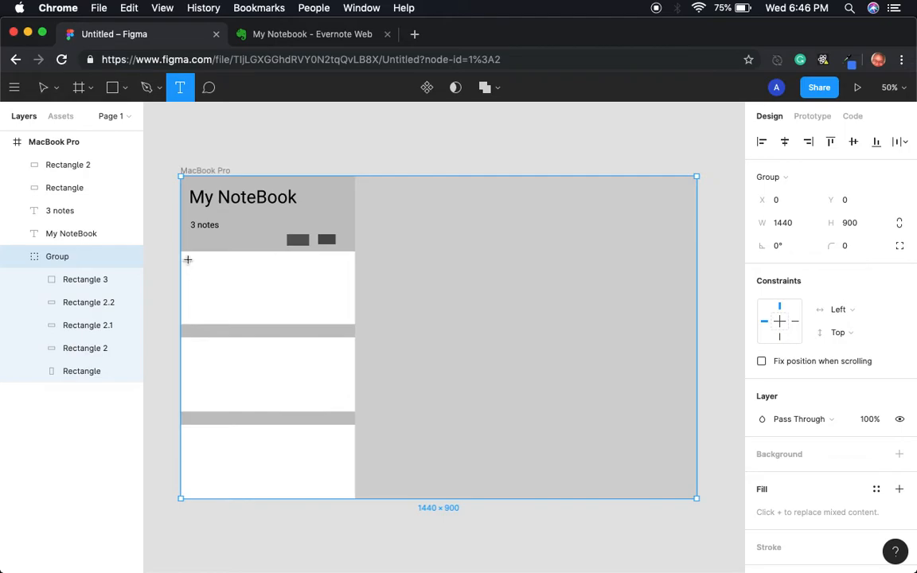
pyautogui.moveTo(187, 261); pyautogui.dragTo(260, 271)
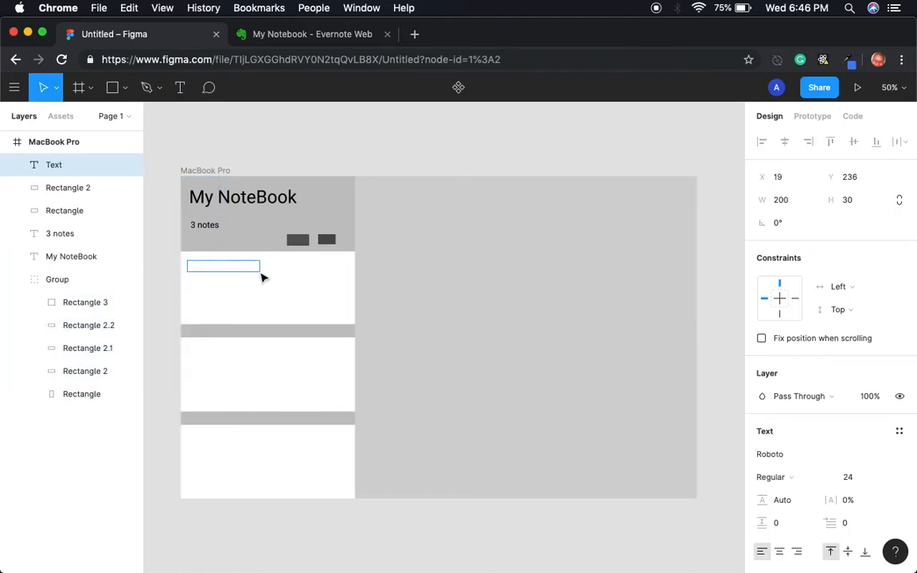
pyautogui.write('T')
pyautogui.write('N')
pyautogui.write('ote 1')
pyautogui.press('Escape')
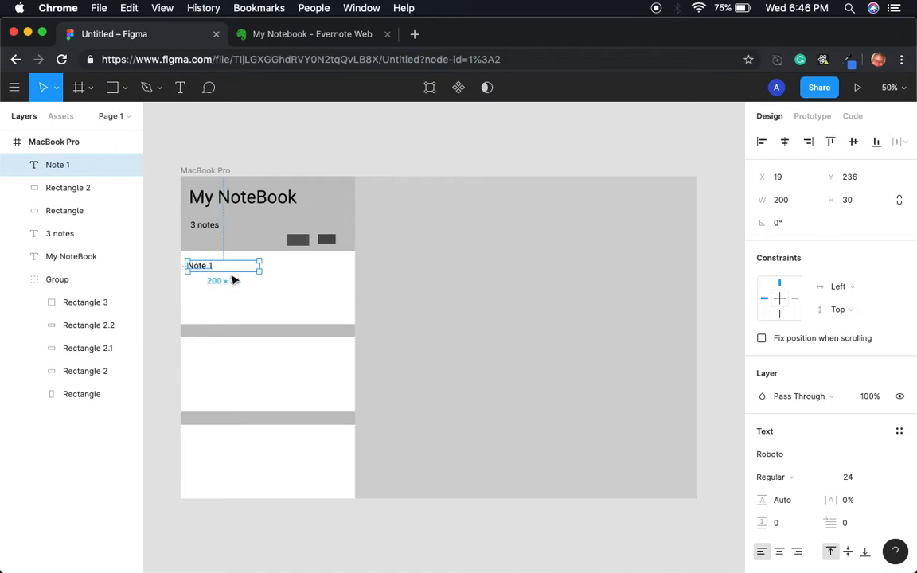
# - Set the "Note 1" text to font size 36
pyautogui.doubleClick(201, 263)
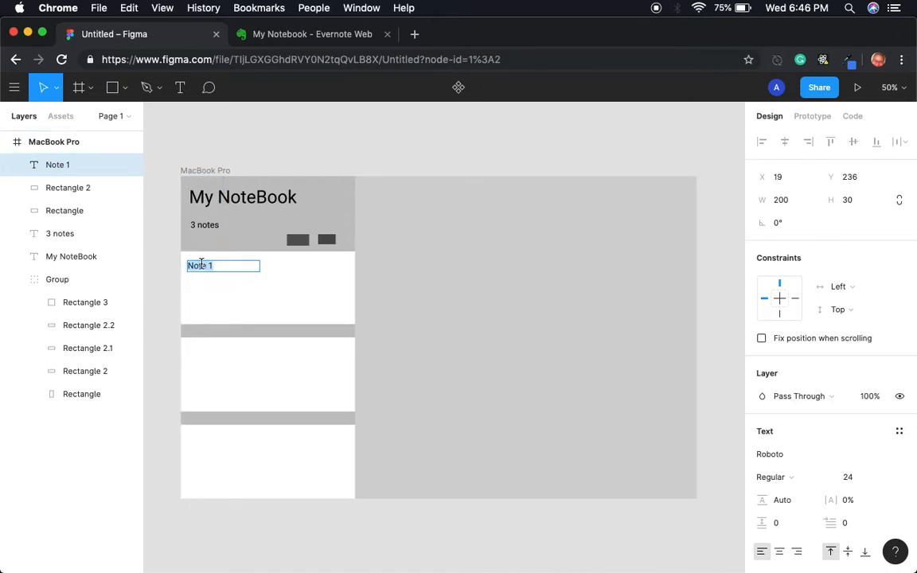
pyautogui.click(884, 477)
pyautogui.click(877, 494)
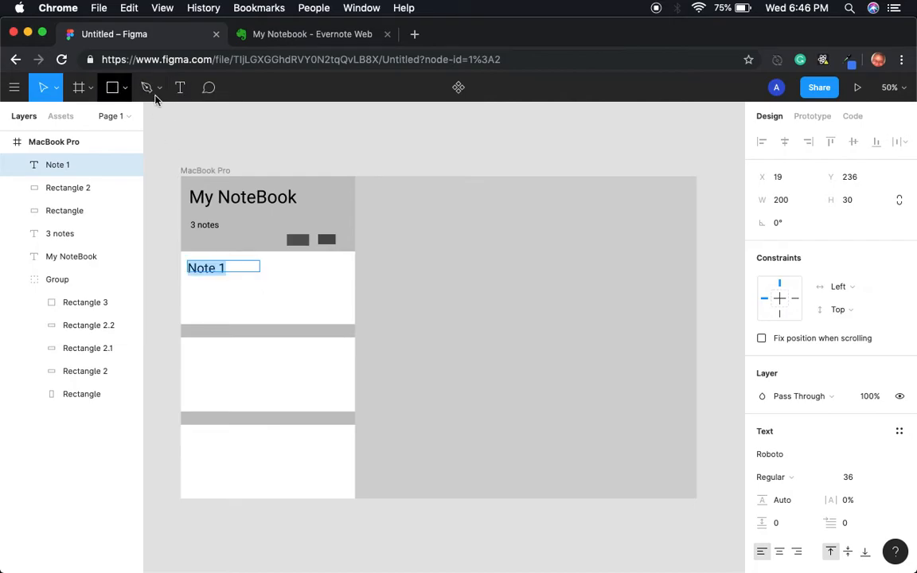
pyautogui.press('Escape')
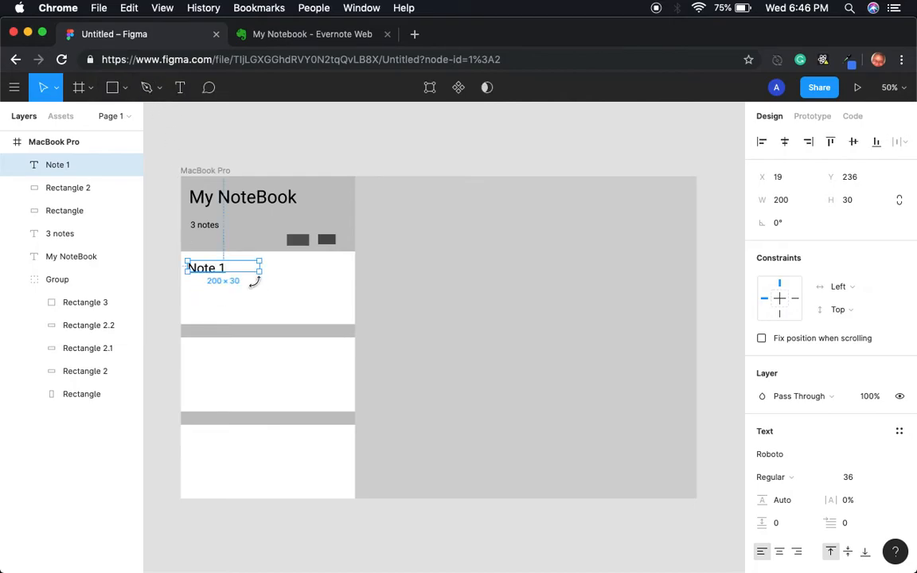
# - Duplicate the "Note 1" title, place the copy below it at Y 296 and change its text to "This is my note text"
pyautogui.press('super+d')
pyautogui.moveTo(208, 271)
pyautogui.mouseDown()
pyautogui.moveTo(213, 302)
pyautogui.moveTo(205, 289)
pyautogui.mouseUp()
pyautogui.doubleClick(205, 286)
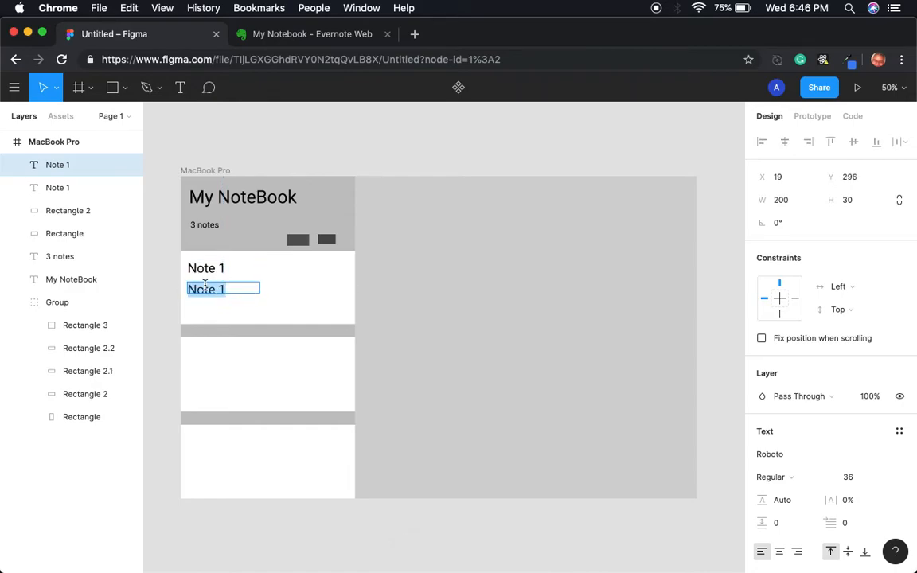
pyautogui.write('This ')
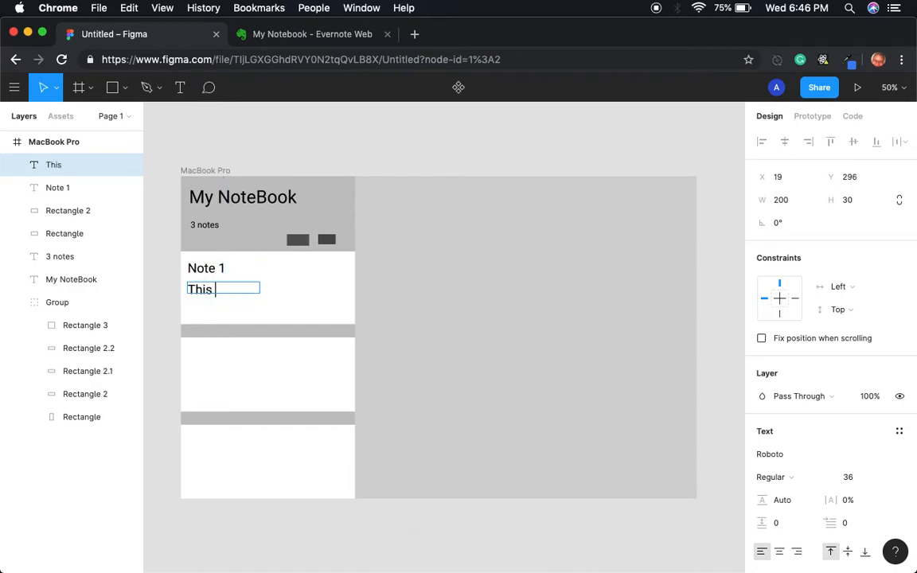
pyautogui.write('is my note text')
# - Set the note body text to font size 24 and widen its box to 240 so it fits on one line
pyautogui.tripleClick(246, 287)
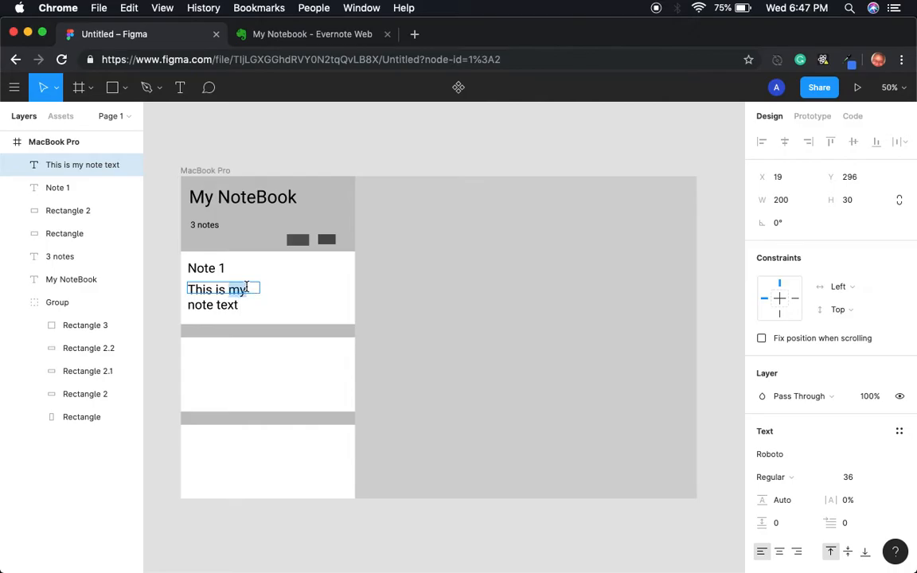
pyautogui.click(888, 477)
pyautogui.click(882, 461)
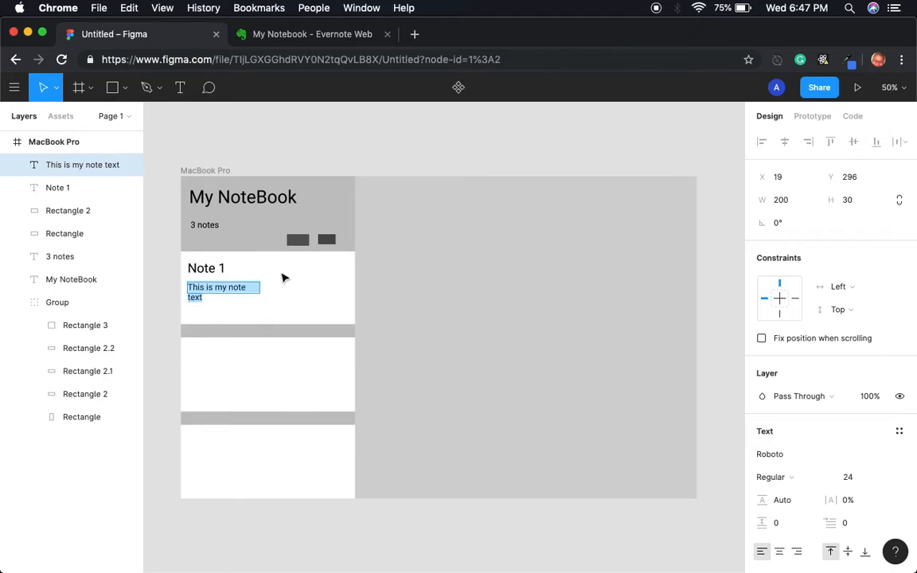
pyautogui.click(260, 291)
pyautogui.click(259, 291)
pyautogui.click(260, 291)
pyautogui.click(254, 288)
pyautogui.moveTo(260, 287); pyautogui.dragTo(274, 288)
pyautogui.click(207, 301)
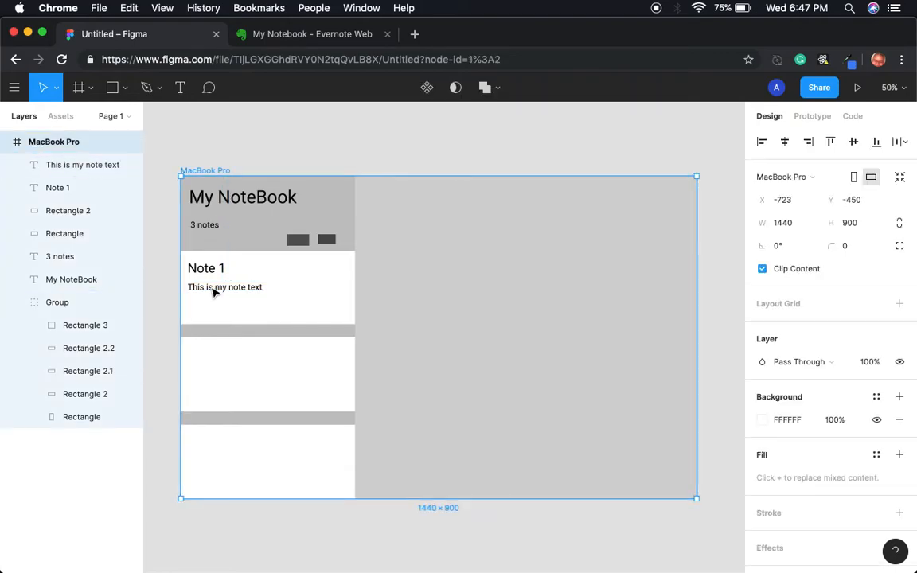
# - Duplicate the note body text, place the copy below it at Y 342 and change it to "a few seconds ago"
pyautogui.click(213, 291)
pyautogui.press('super+d')
pyautogui.moveTo(212, 292); pyautogui.dragTo(213, 311)
pyautogui.doubleClick(210, 305)
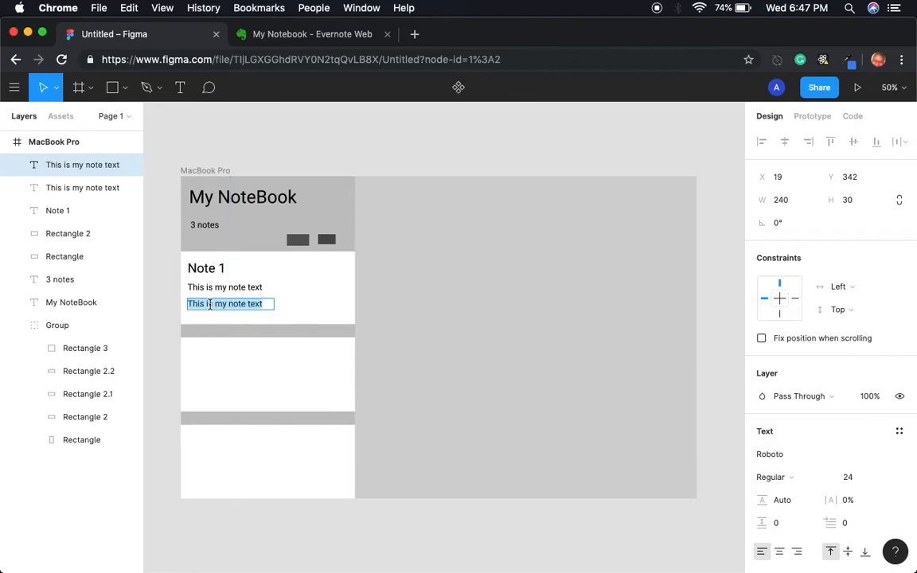
pyautogui.write('a few seco')
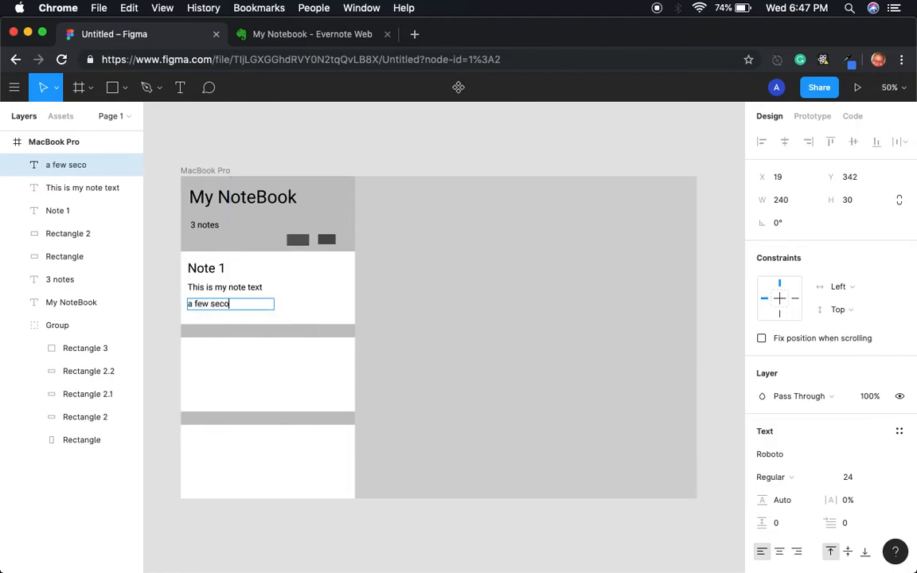
pyautogui.write('nds')
pyautogui.tripleClick(224, 305)
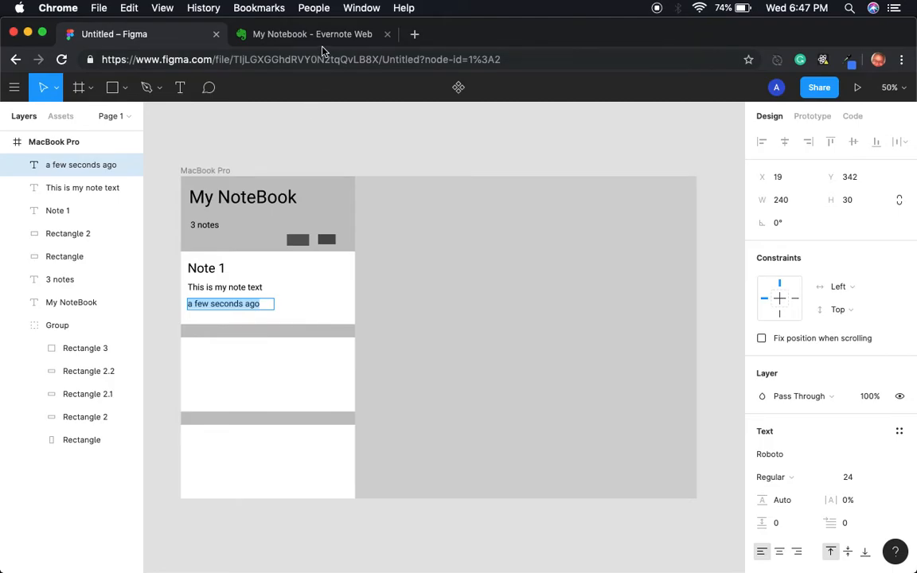
# - Check the Evernote reference and set the fill of the "a few seconds ago" text to grey 737373
pyautogui.click(290, 40)
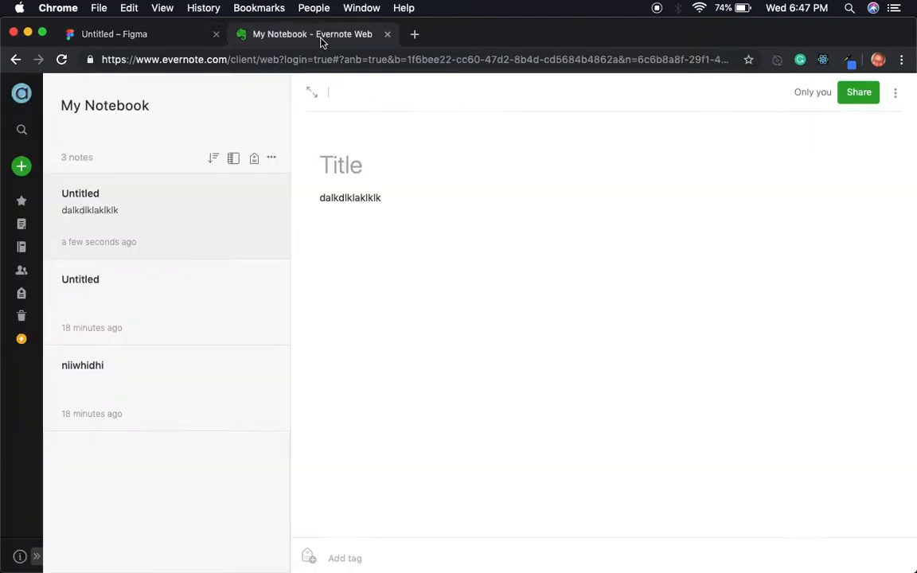
pyautogui.click(139, 37)
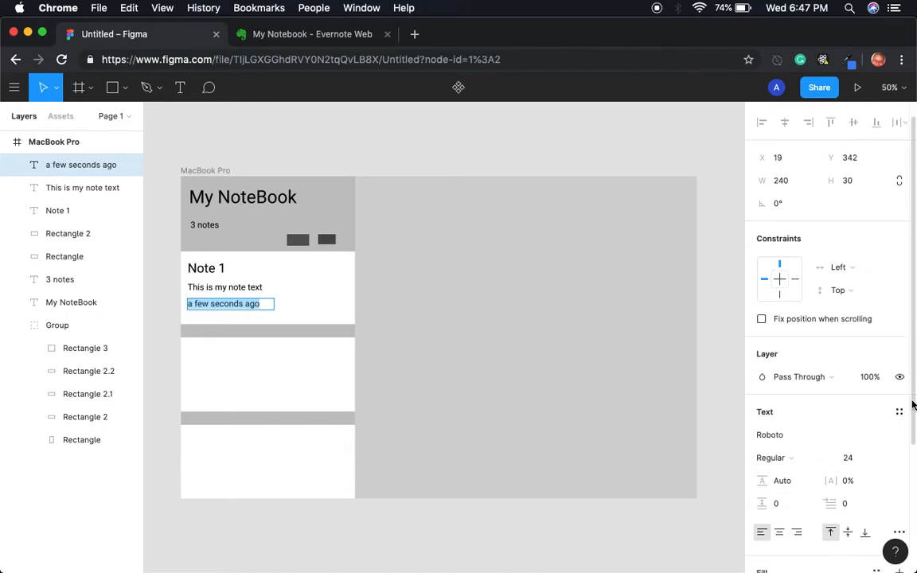
pyautogui.scroll(-5, 875, 438)
pyautogui.click(762, 416)
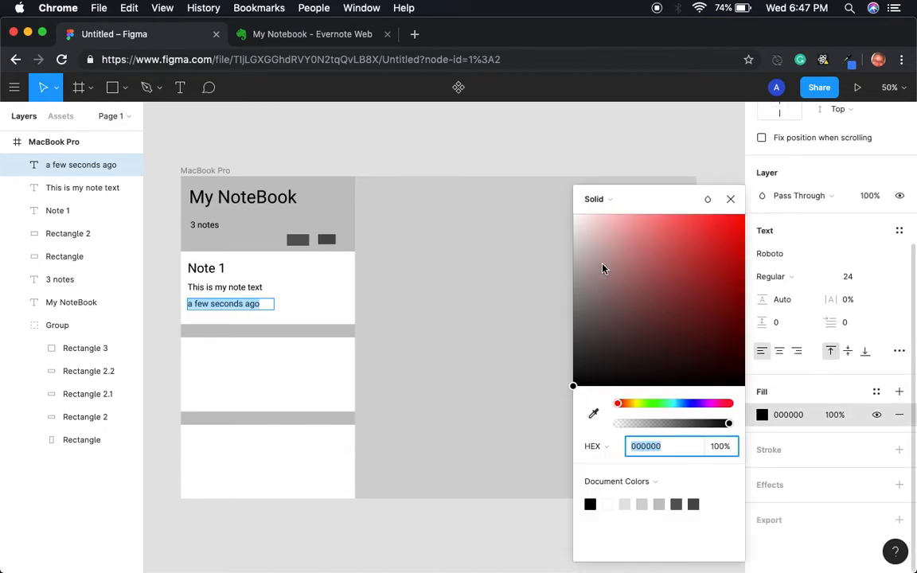
pyautogui.moveTo(574, 388); pyautogui.dragTo(556, 324)
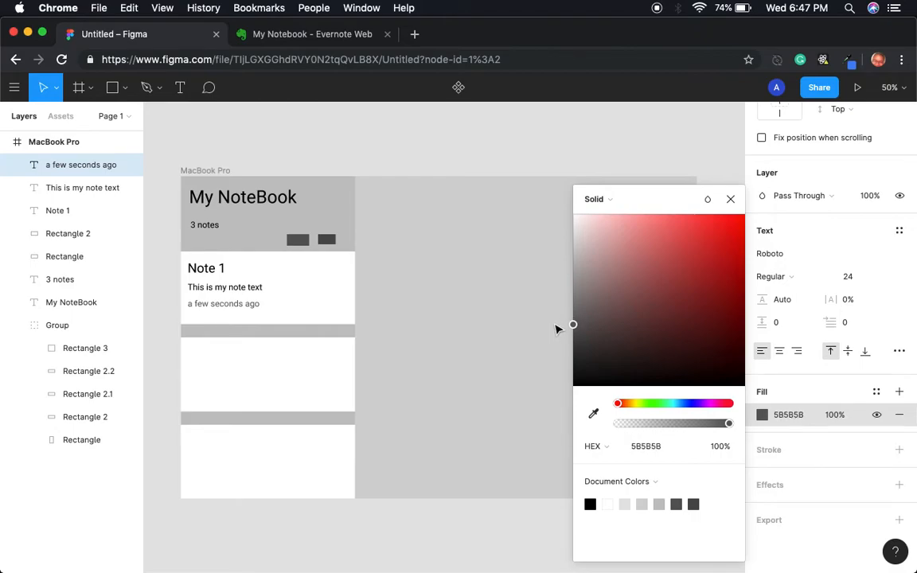
pyautogui.click(659, 454)
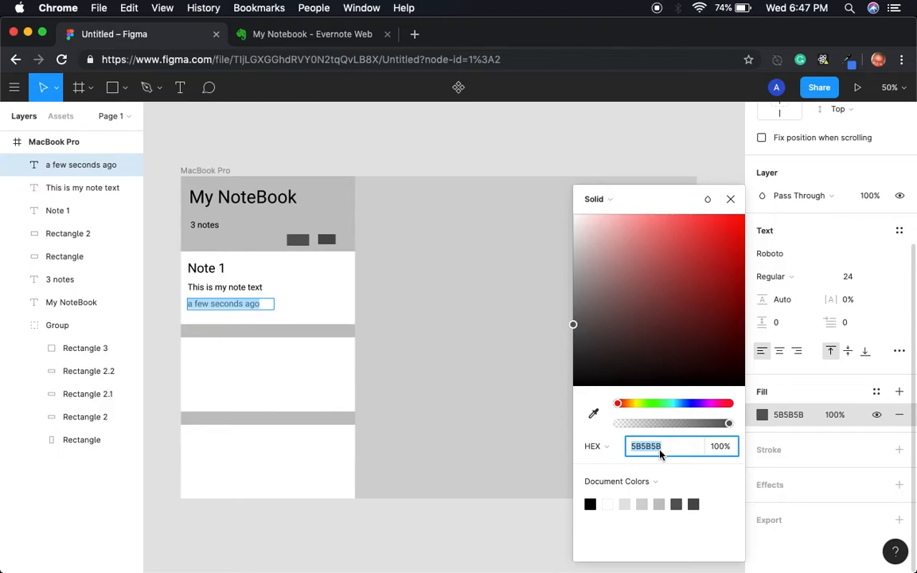
pyautogui.write('737373')
pyautogui.press('Return')
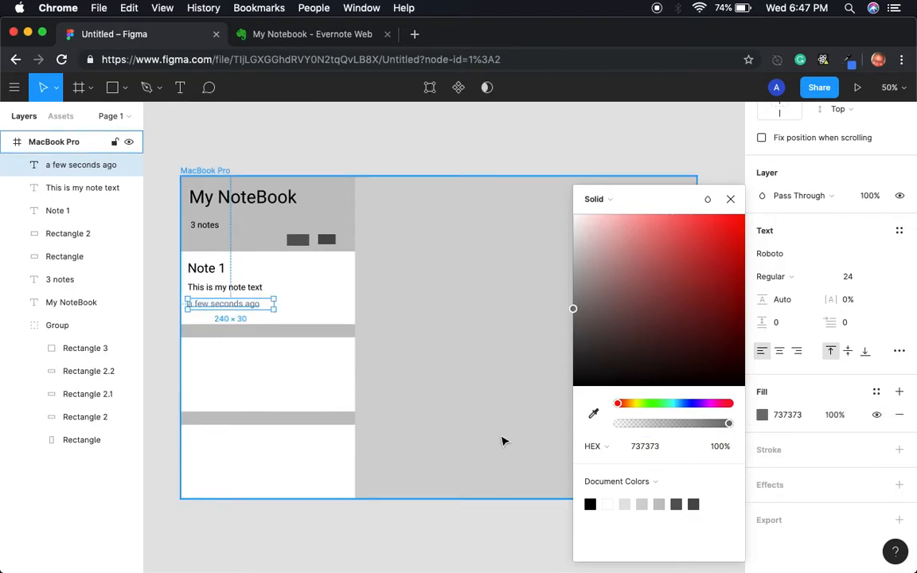
pyautogui.click(451, 312)
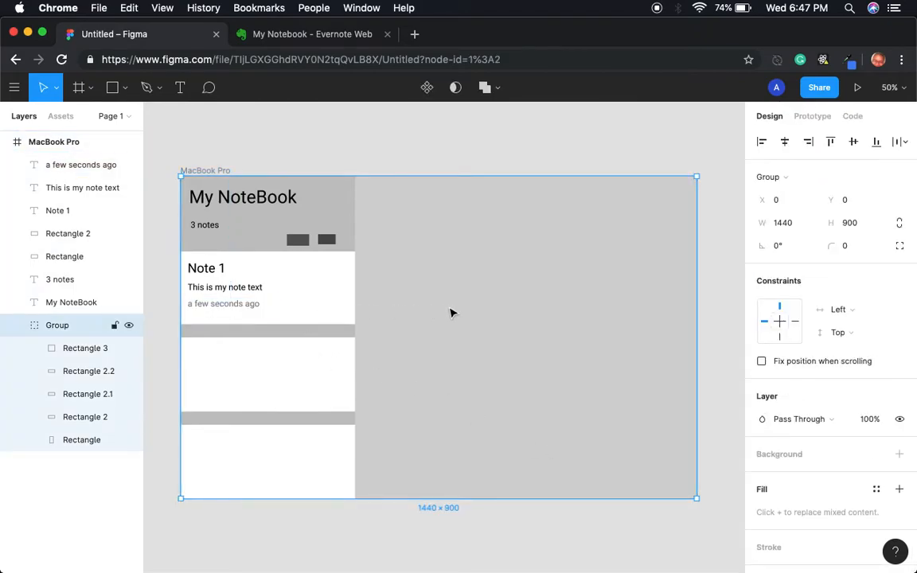
# - Move the "a few seconds ago" text slightly lower within the note card
pyautogui.click(243, 306)
pyautogui.moveTo(243, 306)
pyautogui.mouseDown()
pyautogui.moveTo(244, 317)
pyautogui.moveTo(248, 309)
pyautogui.mouseUp()
pyautogui.click(436, 333)
pyautogui.click(436, 333)
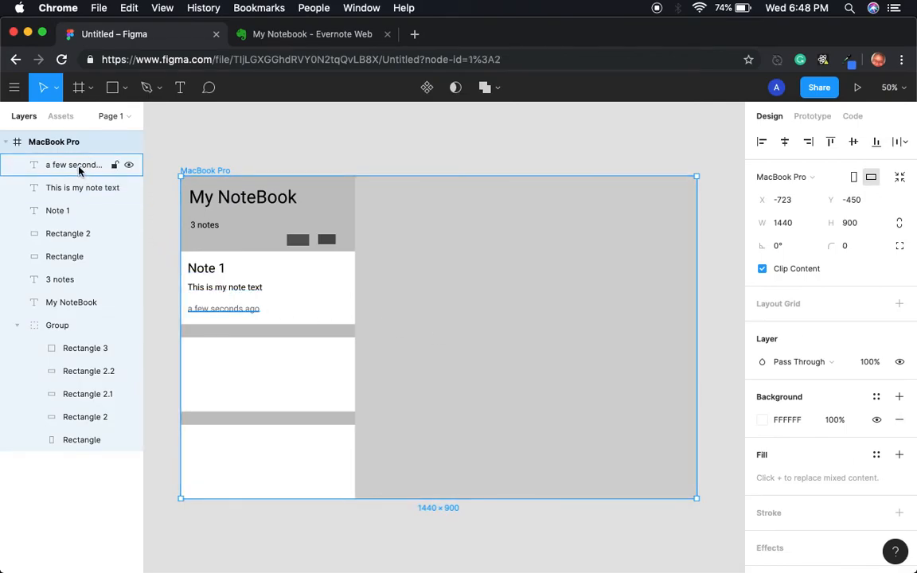
# - Group the "Note 1" title, note text and "a few seconds ago" text with the first card's white rectangle
pyautogui.click(65, 213)
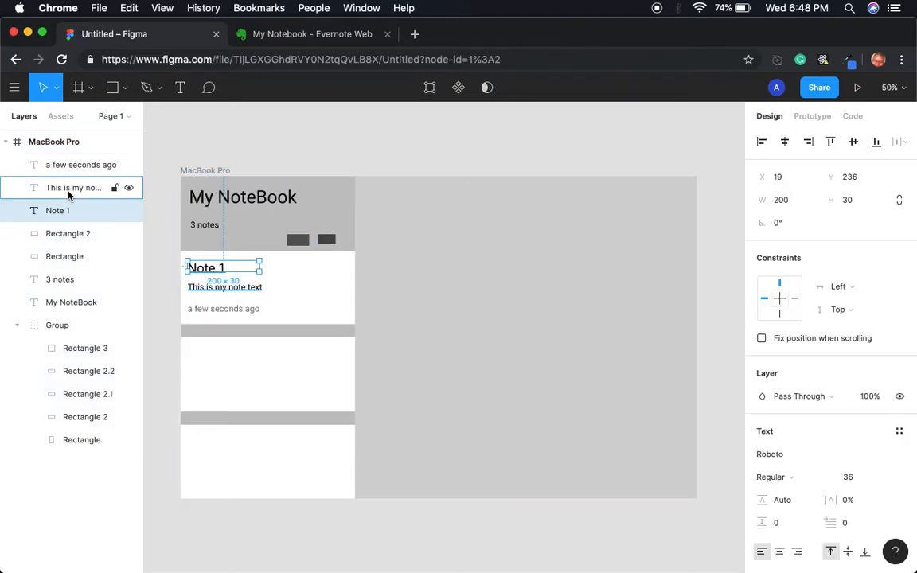
pyautogui.keyDown('shift'); pyautogui.click(68, 189); pyautogui.keyUp('shift')
pyautogui.keyDown('shift'); pyautogui.click(79, 169); pyautogui.keyUp('shift')
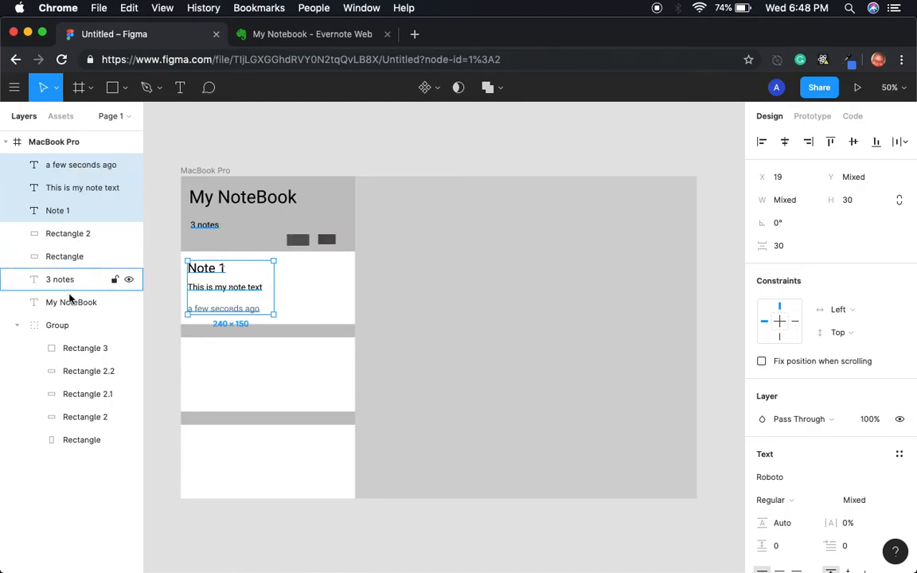
pyautogui.keyDown('shift'); pyautogui.click(62, 421); pyautogui.keyUp('shift')
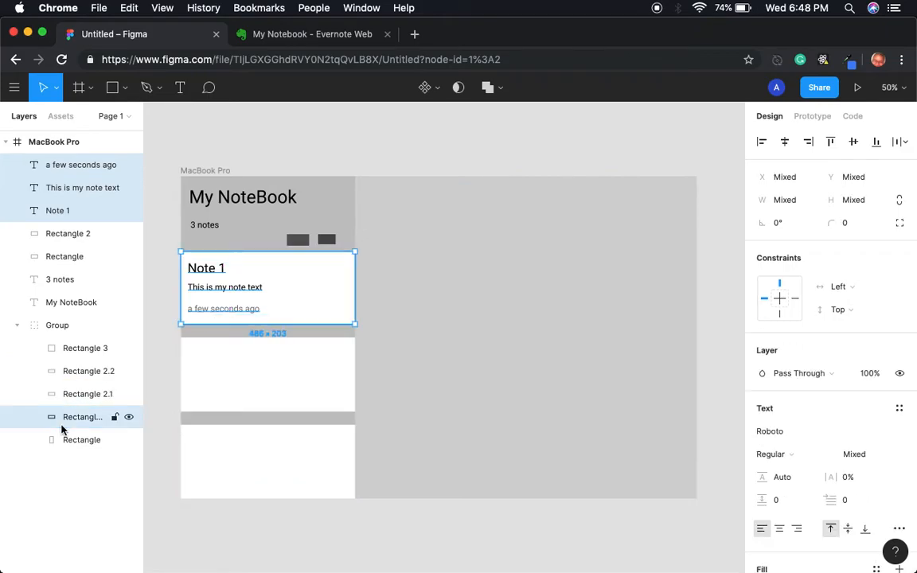
pyautogui.rightClick(88, 187)
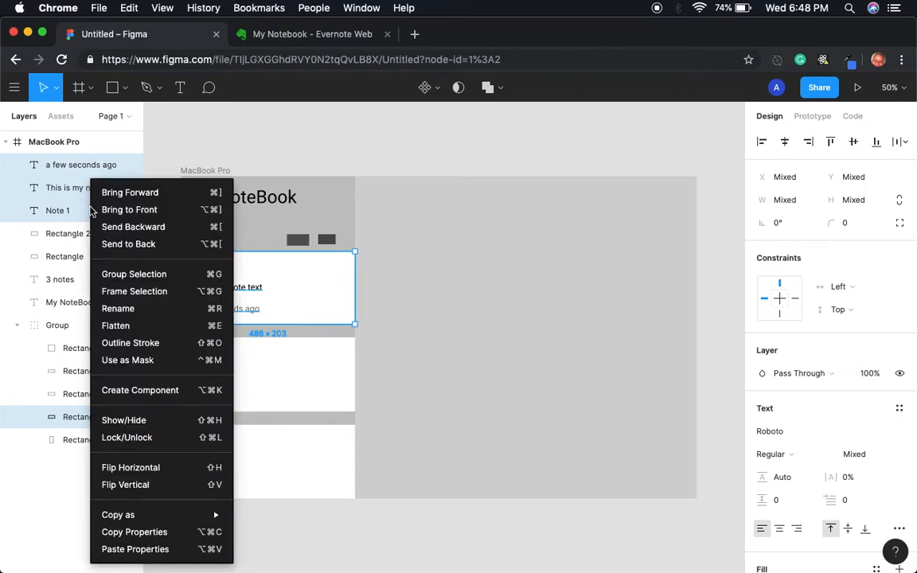
pyautogui.click(126, 275)
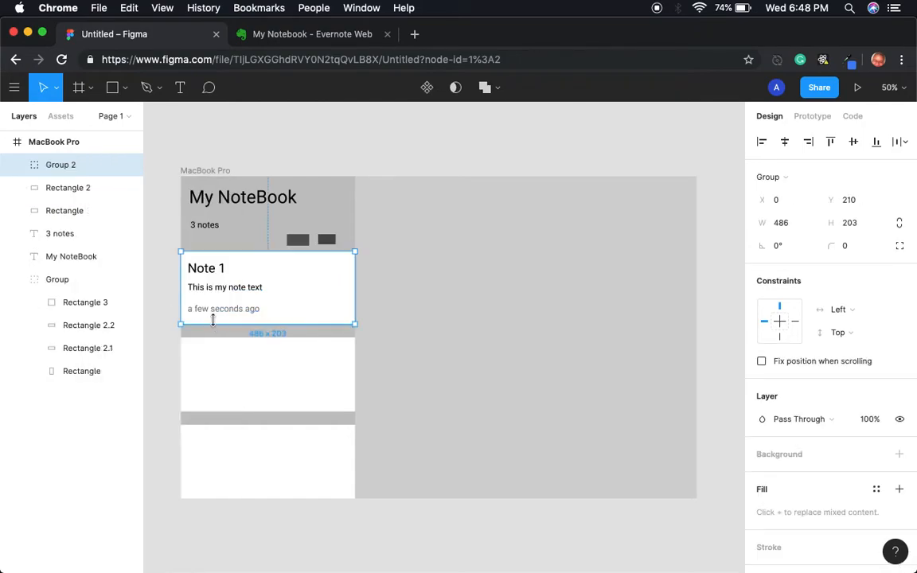
# - Move the grouped note card down to Y 232
pyautogui.click(262, 370)
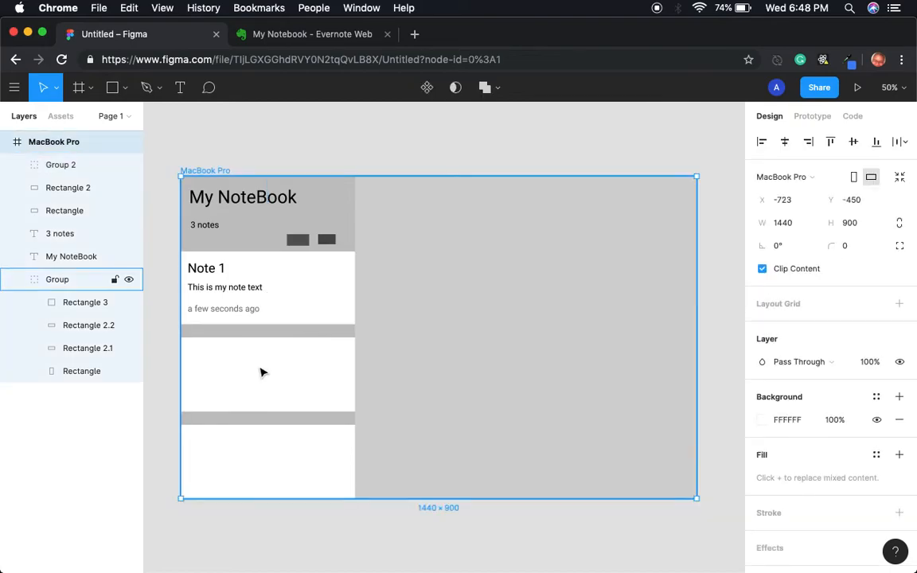
pyautogui.click(295, 291)
pyautogui.moveTo(283, 286)
pyautogui.mouseDown()
pyautogui.moveTo(317, 303)
pyautogui.moveTo(287, 295)
pyautogui.mouseUp()
# - Delete the two empty white card rectangles below the first note card
pyautogui.click(282, 353)
pyautogui.doubleClick(272, 379)
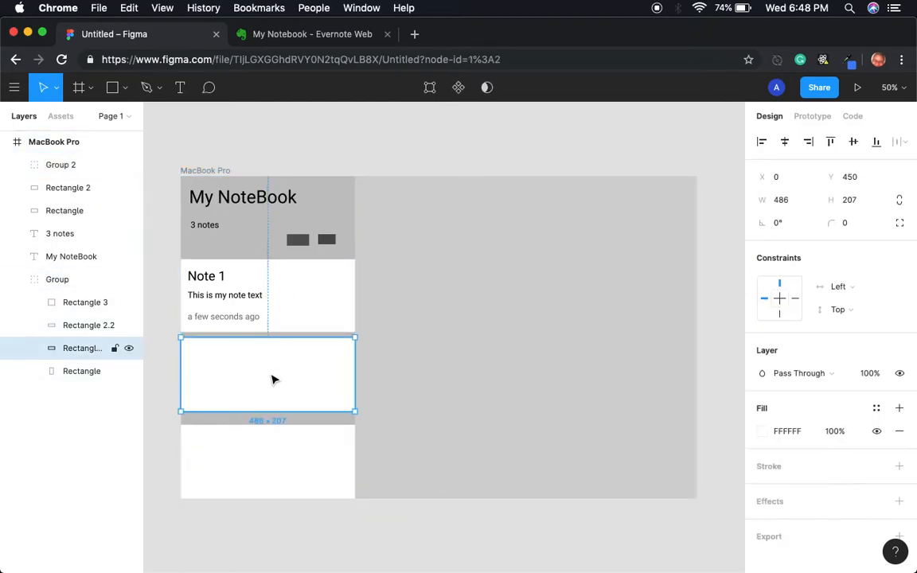
pyautogui.press('BackSpace')
pyautogui.doubleClick(262, 459)
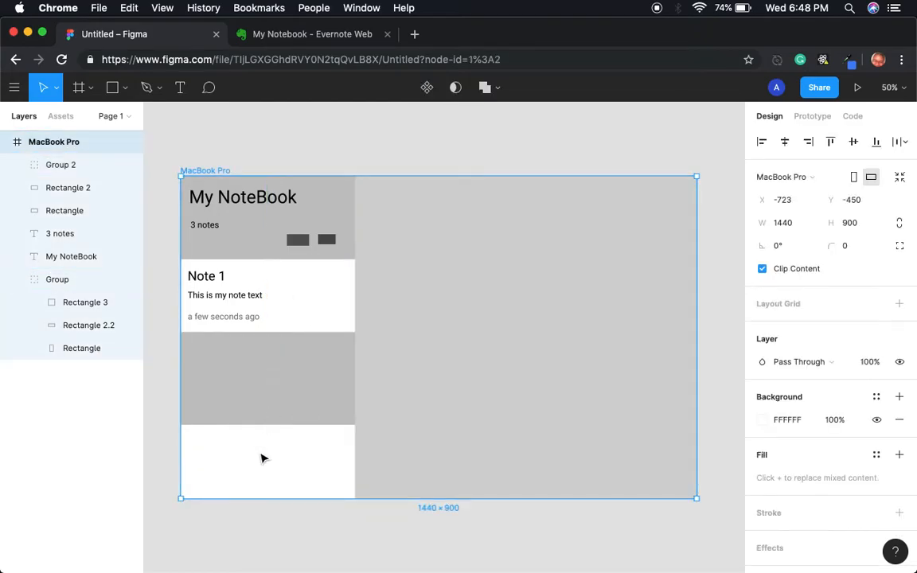
pyautogui.press('BackSpace')
# - Duplicate the grouped note card twice, placing the copies below it at Y 451 and Y 670
pyautogui.click(289, 301)
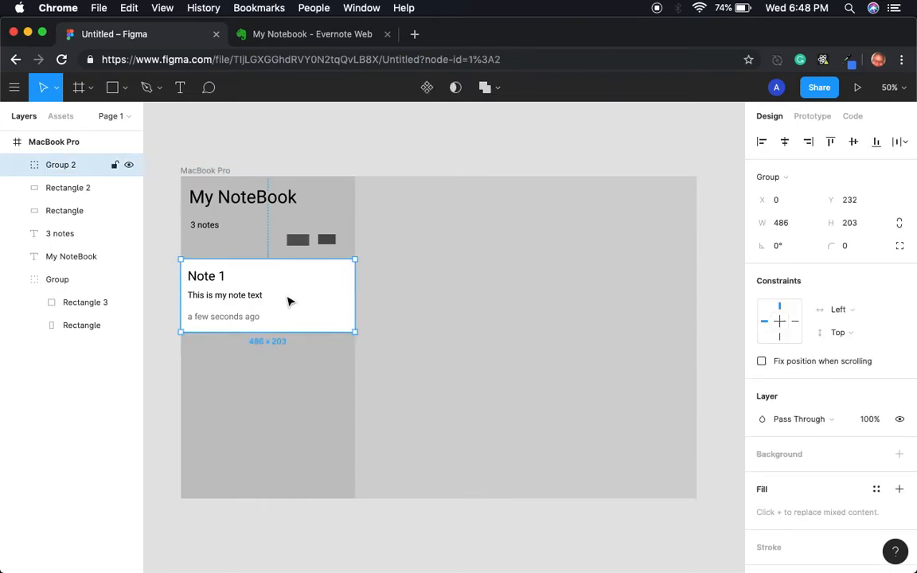
pyautogui.press('super+d')
pyautogui.moveTo(289, 301); pyautogui.dragTo(289, 381)
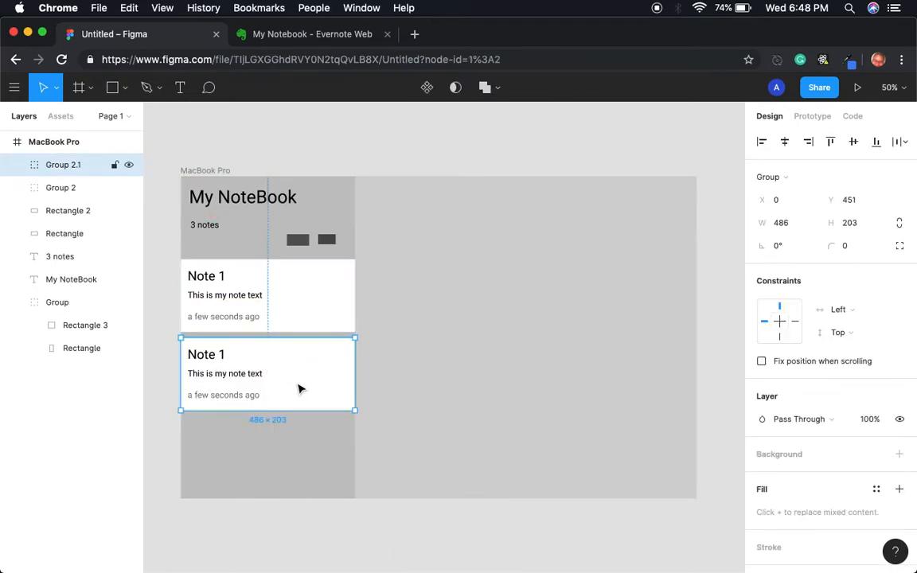
pyautogui.press('super+d')
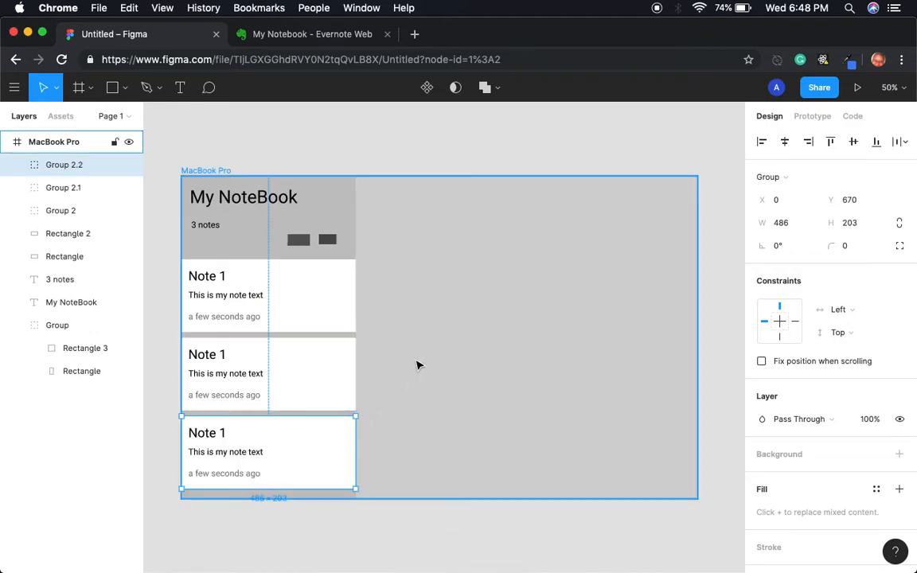
# - Move the third note card down to Y 692 and the second card's white background to Y 465
pyautogui.click(400, 366)
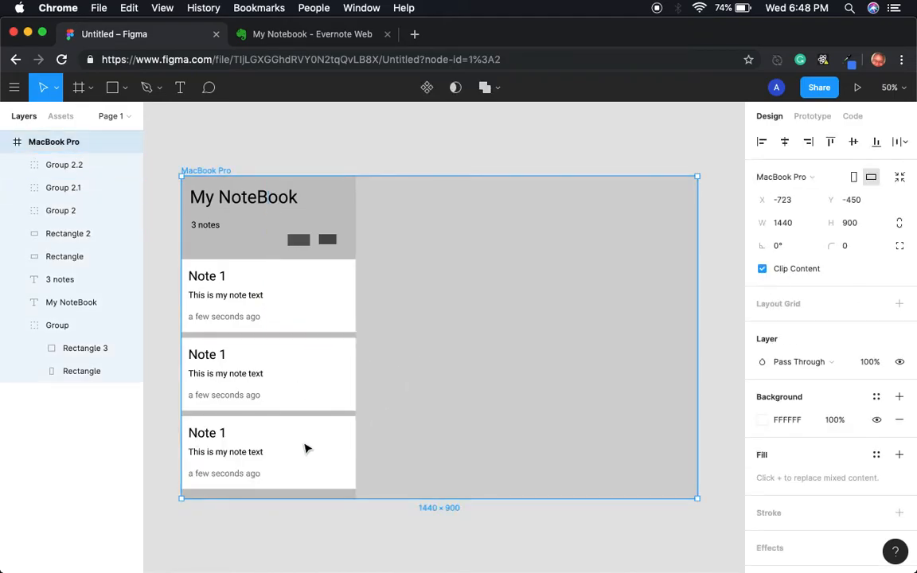
pyautogui.scroll(-1, 305, 449)
pyautogui.click(305, 448)
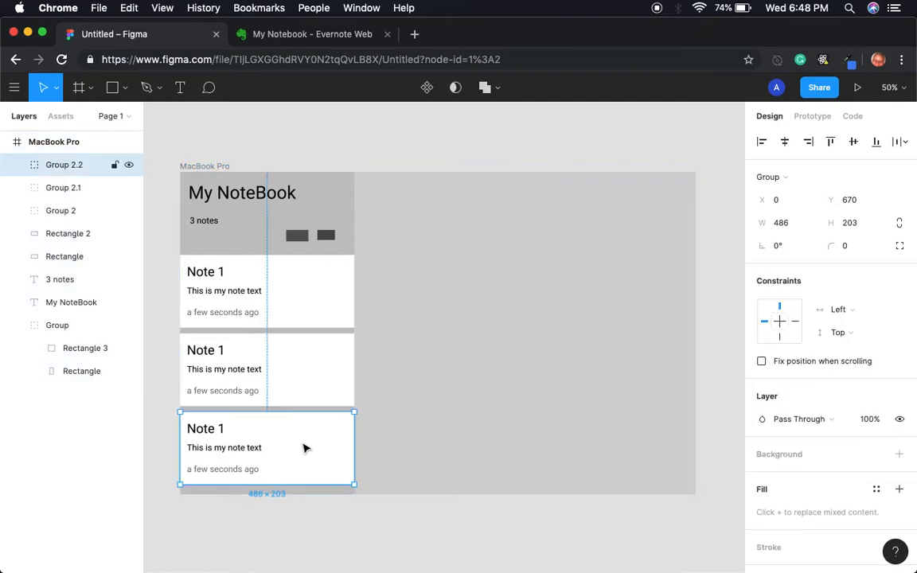
pyautogui.moveTo(305, 448); pyautogui.dragTo(309, 456)
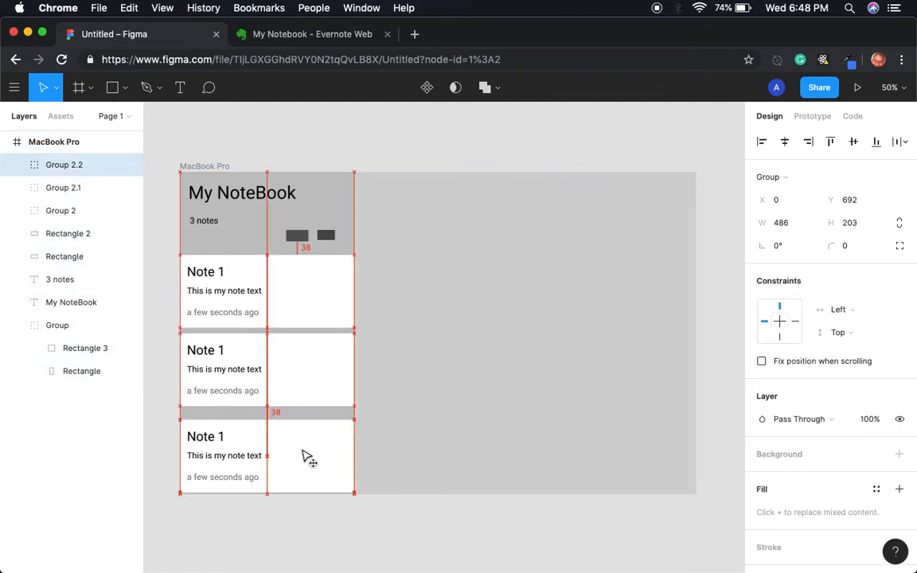
pyautogui.click(304, 389)
pyautogui.moveTo(304, 389)
pyautogui.mouseDown()
pyautogui.moveTo(303, 397)
pyautogui.moveTo(302, 388)
pyautogui.mouseUp()
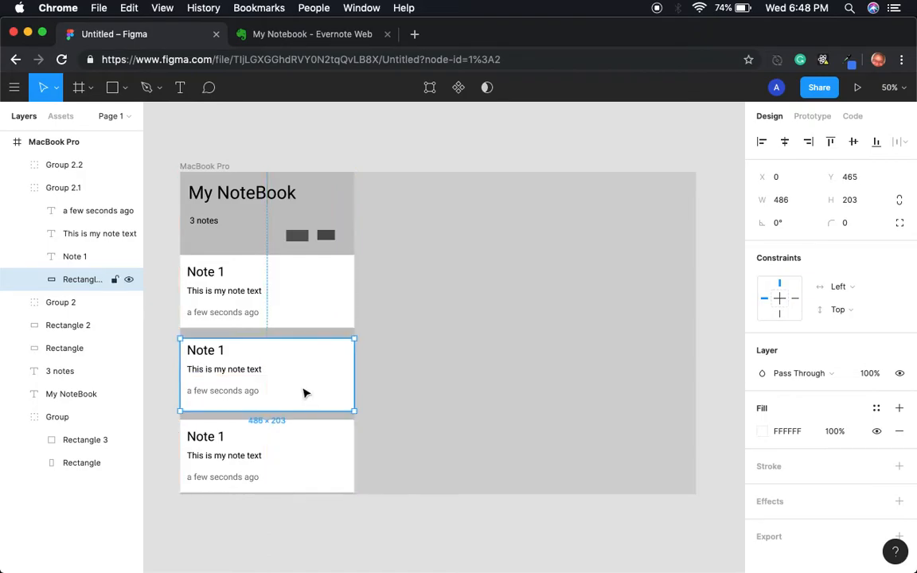
pyautogui.click(405, 343)
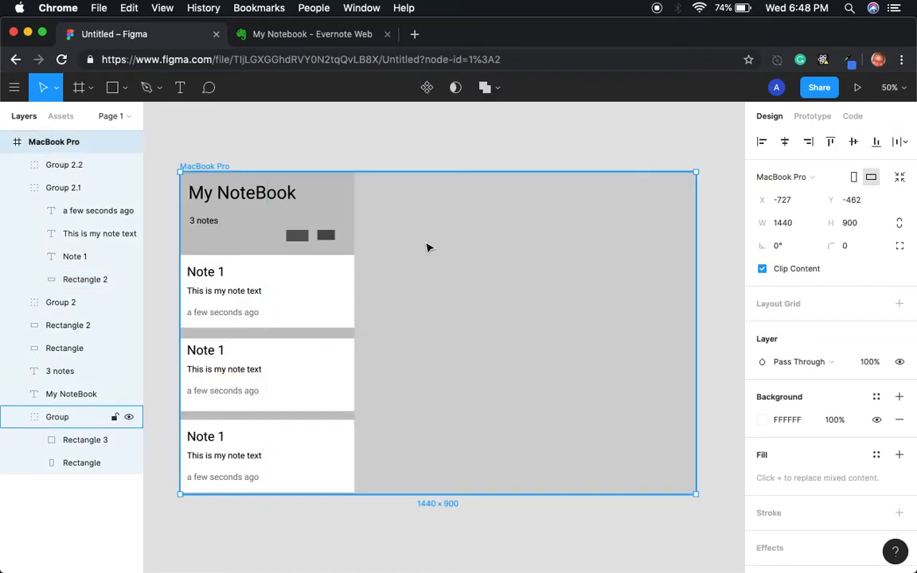
# - Check the Evernote reference and move the "3 notes" text down level with the two icon placeholders
pyautogui.click(287, 40)
pyautogui.click(148, 34)
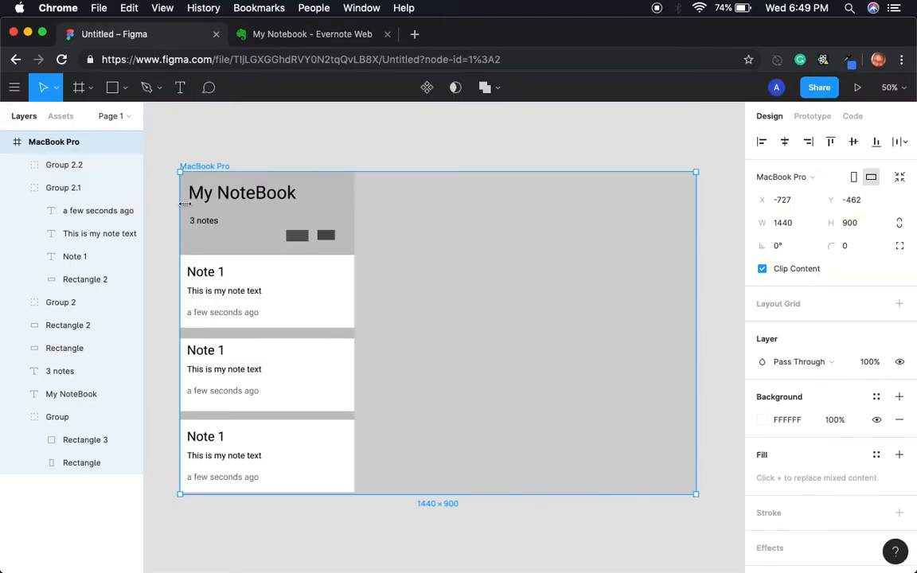
pyautogui.click(204, 222)
pyautogui.moveTo(205, 223); pyautogui.dragTo(206, 238)
pyautogui.click(470, 248)
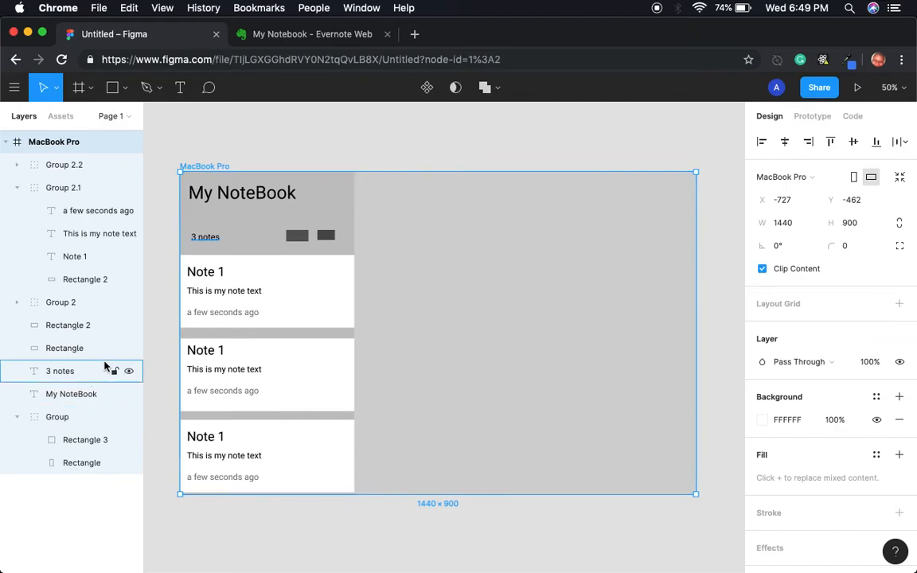
# - Draw a 486 × 109 rectangle across the bottom of the notes sidebar at Y 786 and fill it with grey 898989
pyautogui.click(112, 88)
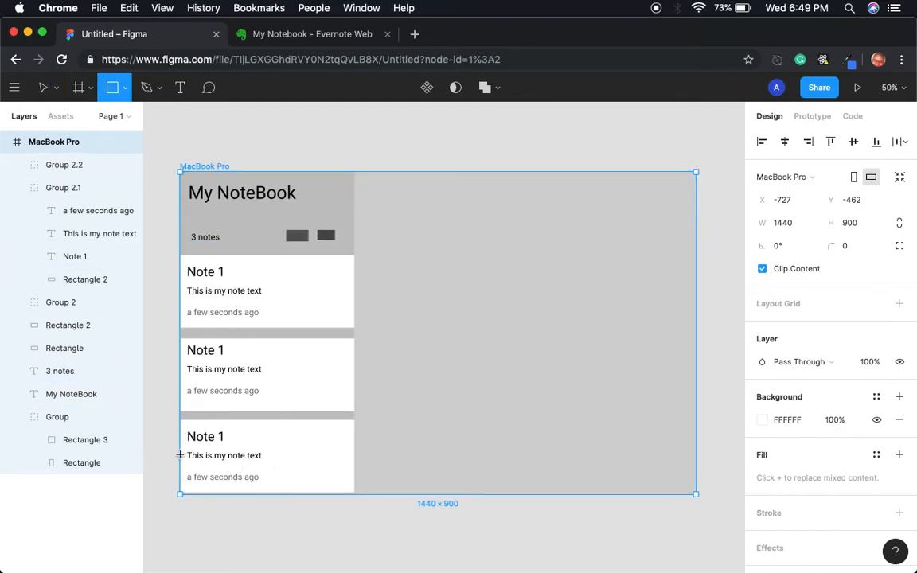
pyautogui.moveTo(179, 455)
pyautogui.mouseDown()
pyautogui.moveTo(338, 480)
pyautogui.moveTo(351, 495)
pyautogui.mouseUp()
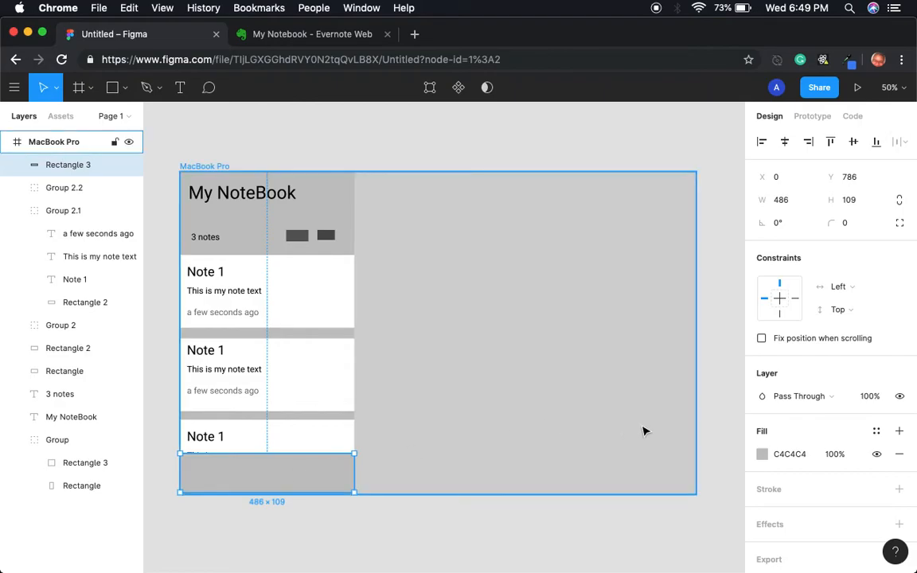
pyautogui.click(764, 455)
pyautogui.moveTo(573, 255); pyautogui.dragTo(572, 296)
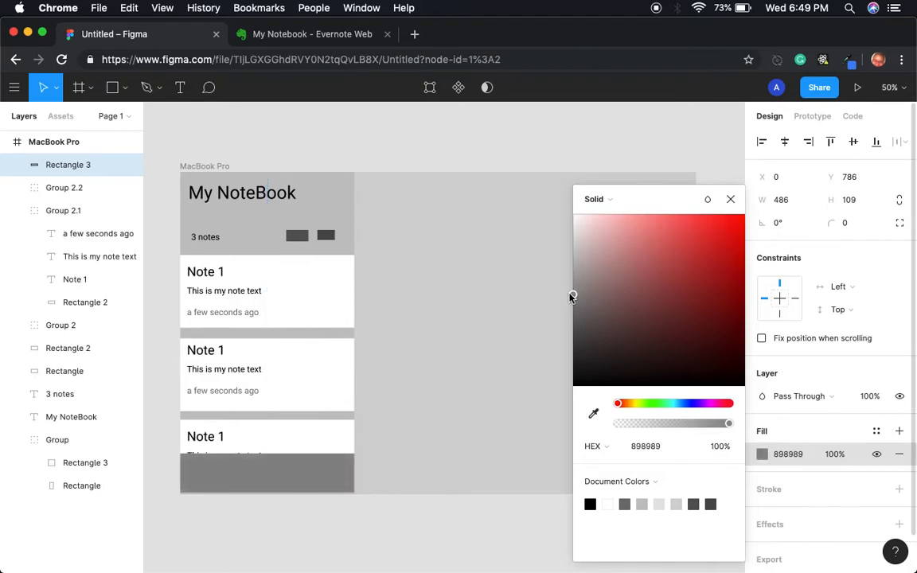
pyautogui.click(441, 420)
pyautogui.click(279, 484)
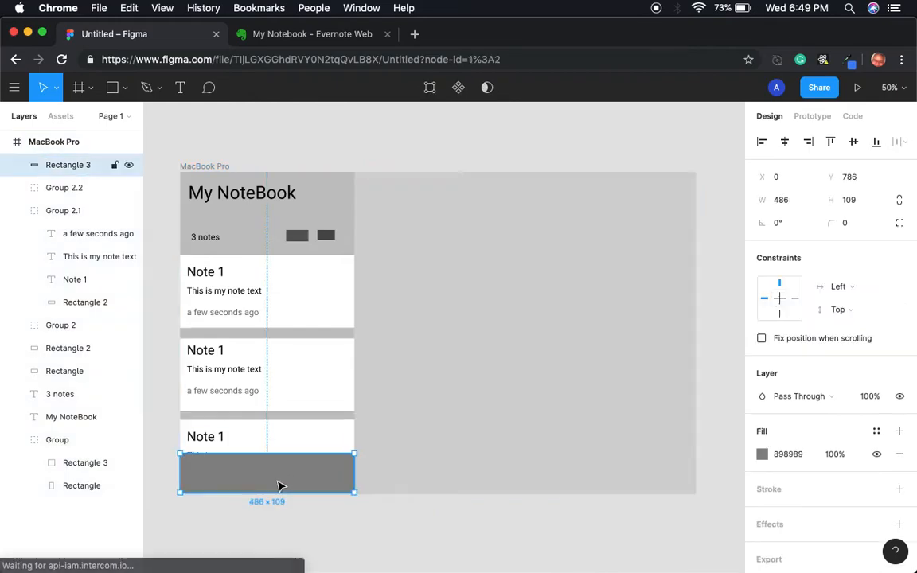
# - Add a "+" text near the left end of the dark bottom bar and set its font size to 64
pyautogui.click(179, 89)
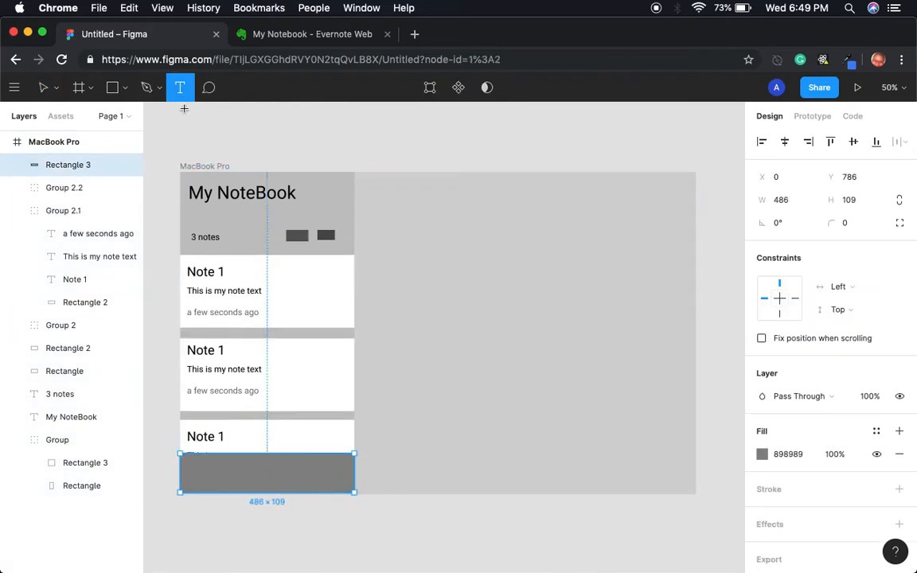
pyautogui.moveTo(193, 465); pyautogui.dragTo(217, 486)
pyautogui.write('+')
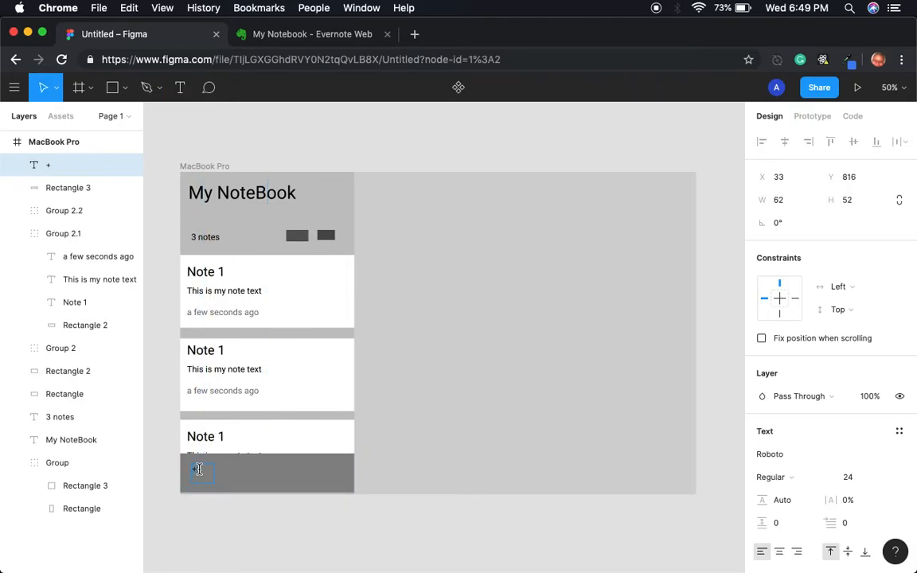
pyautogui.click(848, 476)
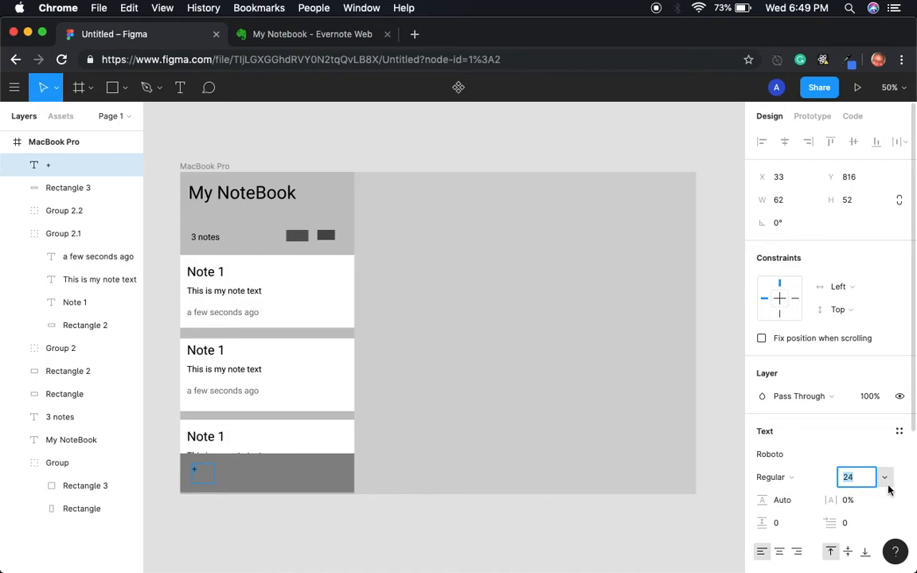
pyautogui.click(885, 477)
pyautogui.click(871, 529)
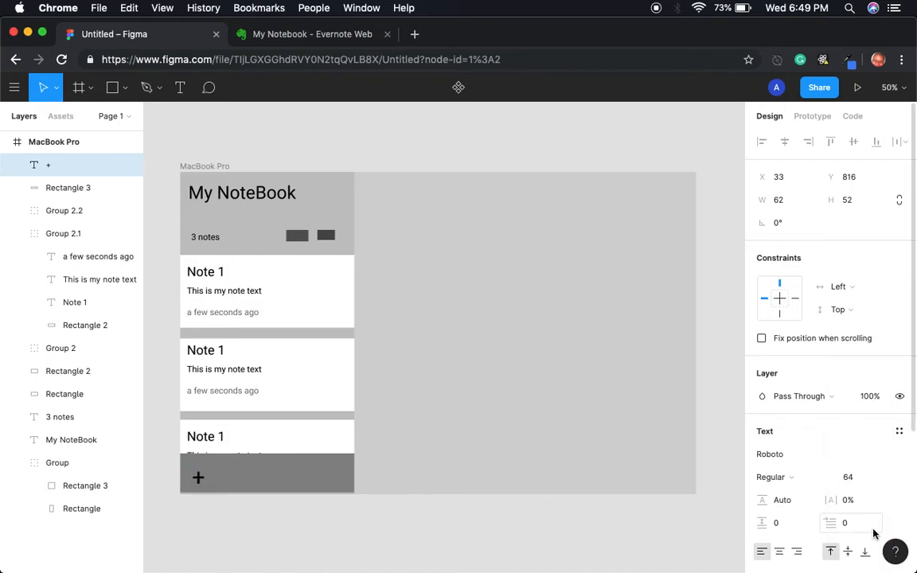
pyautogui.click(200, 478)
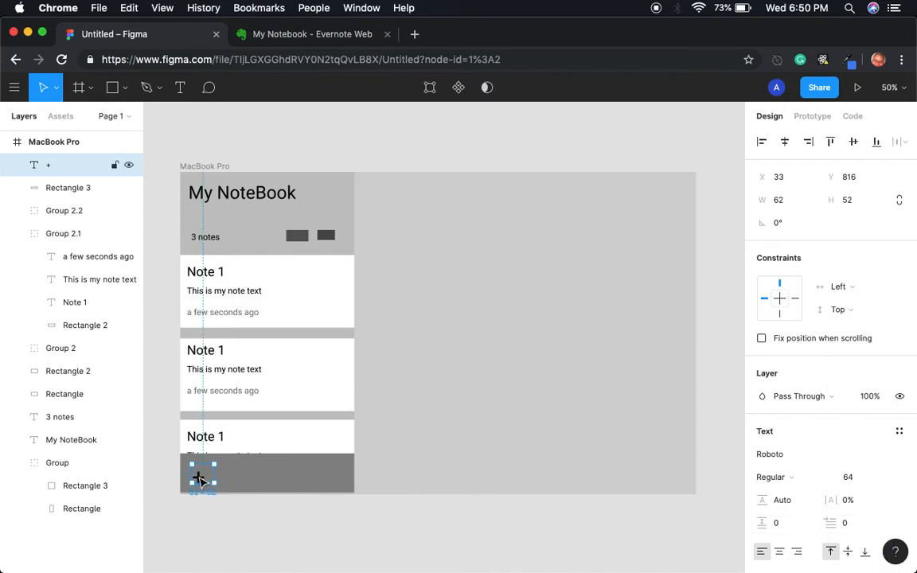
# - Move the "+" text to X 31, Y 808 in the bottom bar and add a "Trash" text beside it at X 139, Y 808
pyautogui.moveTo(199, 478)
pyautogui.mouseDown()
pyautogui.moveTo(208, 484)
pyautogui.moveTo(201, 477)
pyautogui.mouseUp()
pyautogui.click(254, 482)
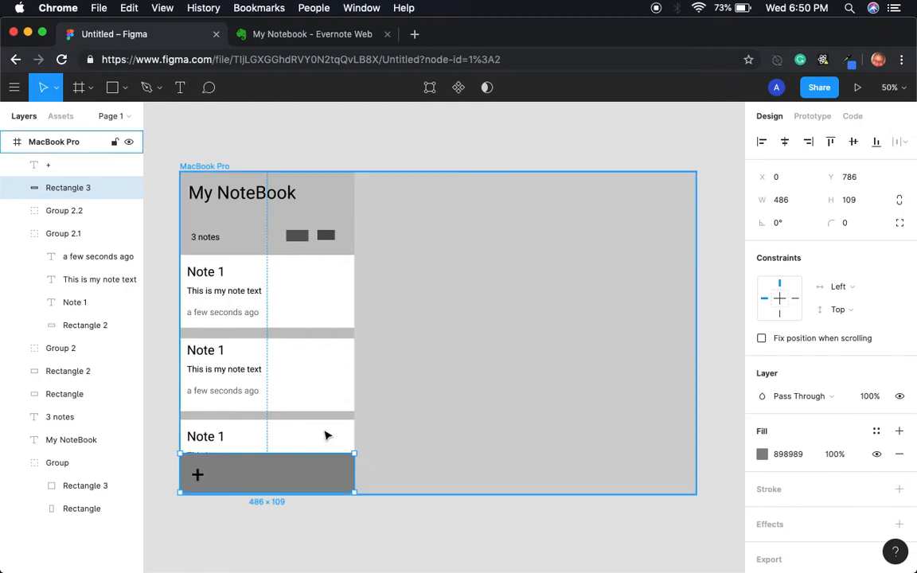
pyautogui.click(181, 92)
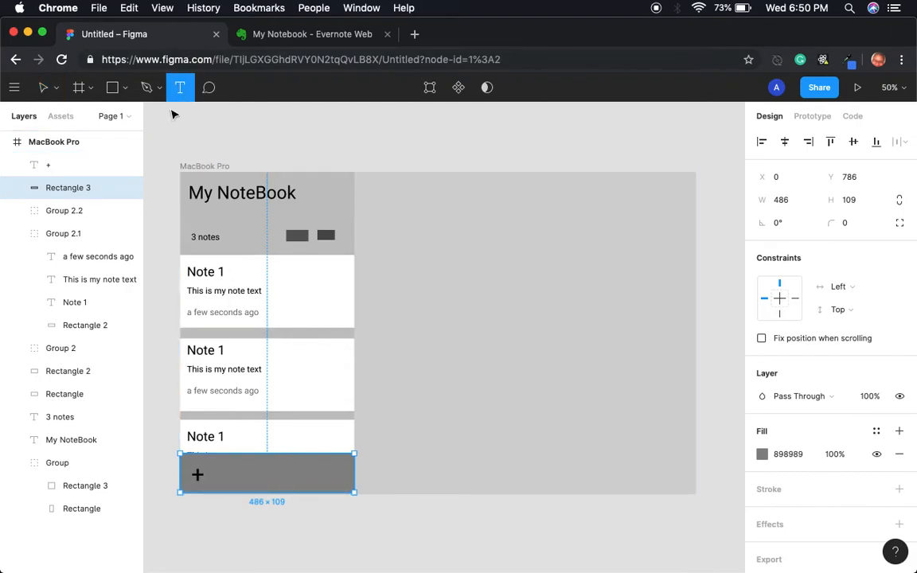
pyautogui.moveTo(237, 469); pyautogui.dragTo(329, 493)
pyautogui.write('Trash')
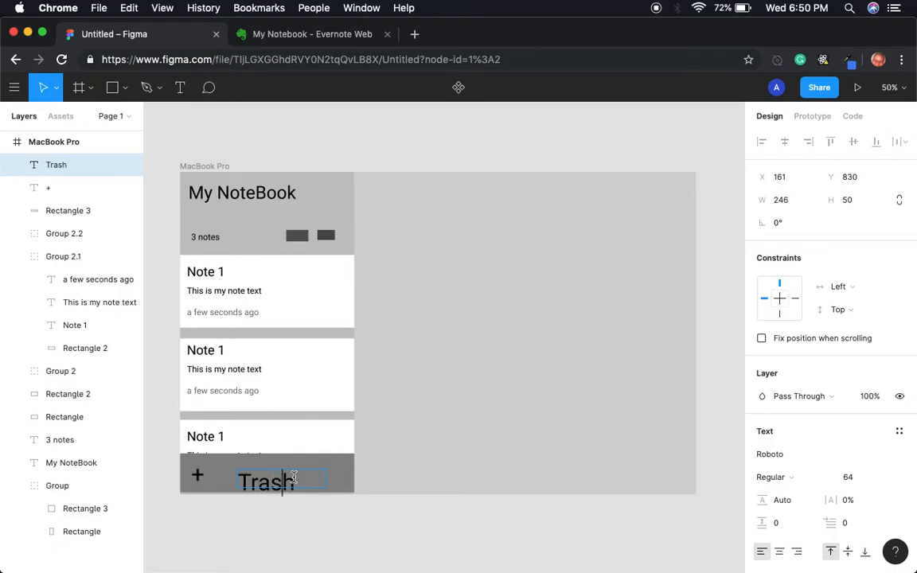
pyautogui.press('Escape')
pyautogui.moveTo(258, 483)
pyautogui.mouseDown()
pyautogui.moveTo(250, 476)
pyautogui.moveTo(259, 487)
pyautogui.mouseUp()
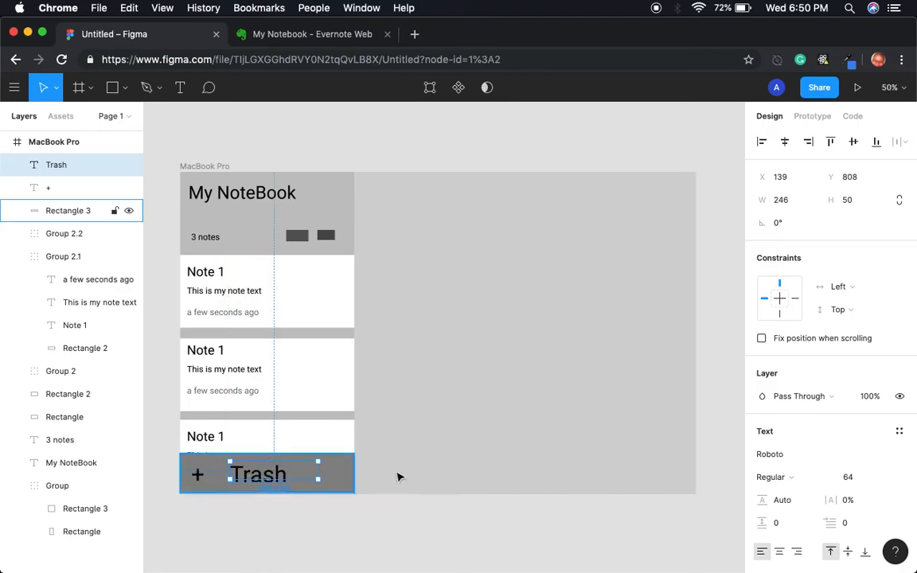
pyautogui.press('Escape')
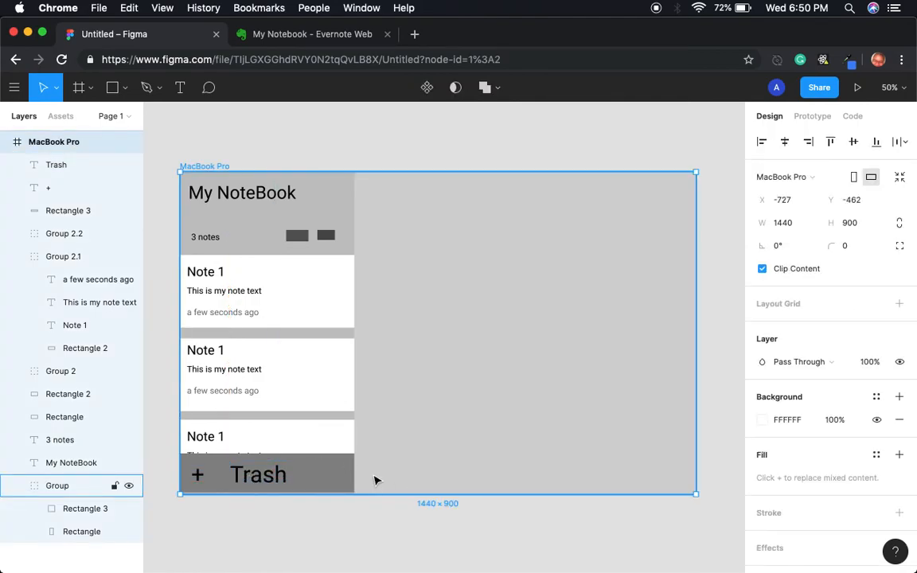
# - Set the "Trash" text's font size to 48 and move it down slightly to line up with the "+"
pyautogui.click(263, 475)
pyautogui.doubleClick(269, 475)
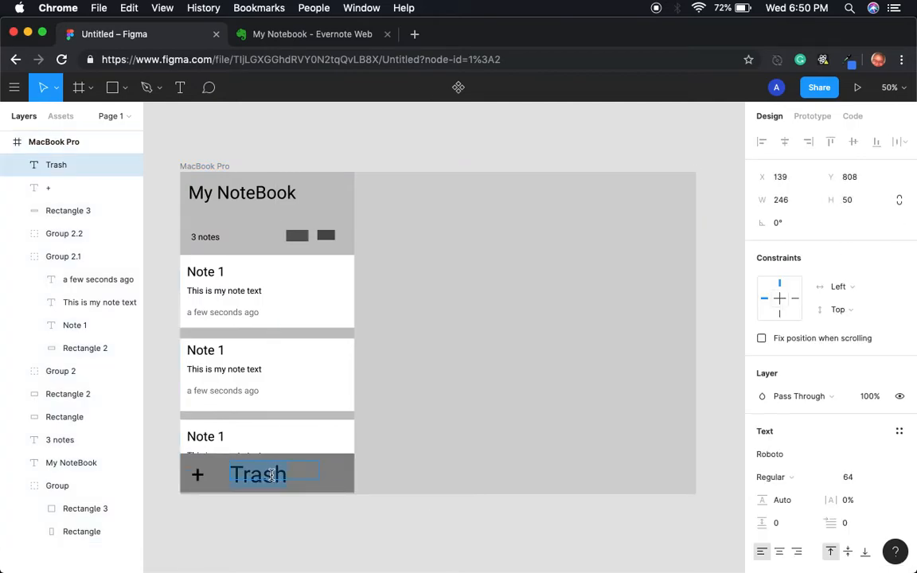
pyautogui.click(889, 479)
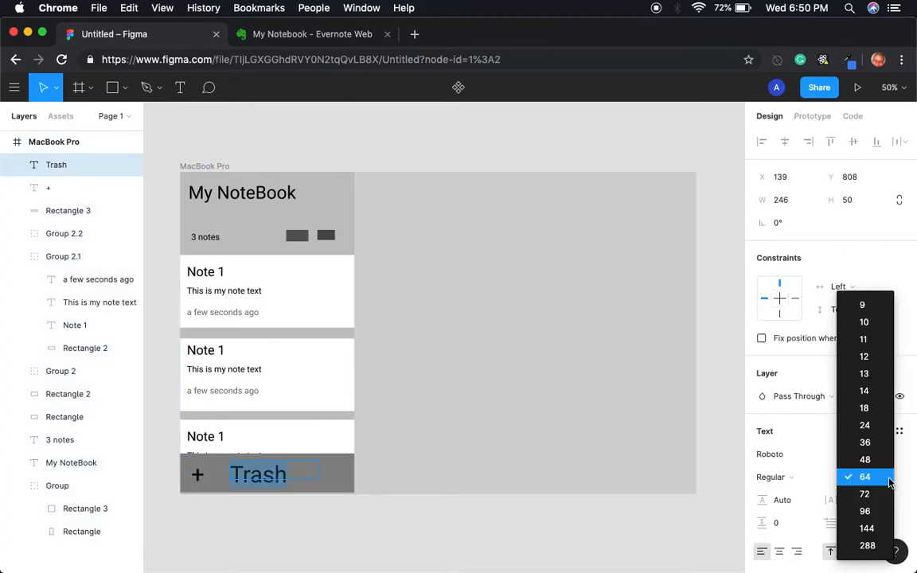
pyautogui.click(880, 461)
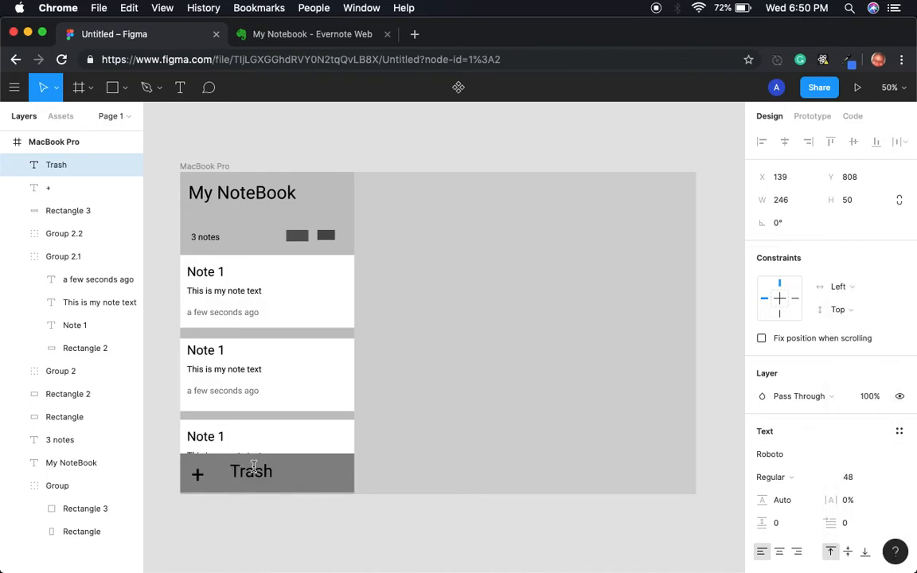
pyautogui.click(308, 495)
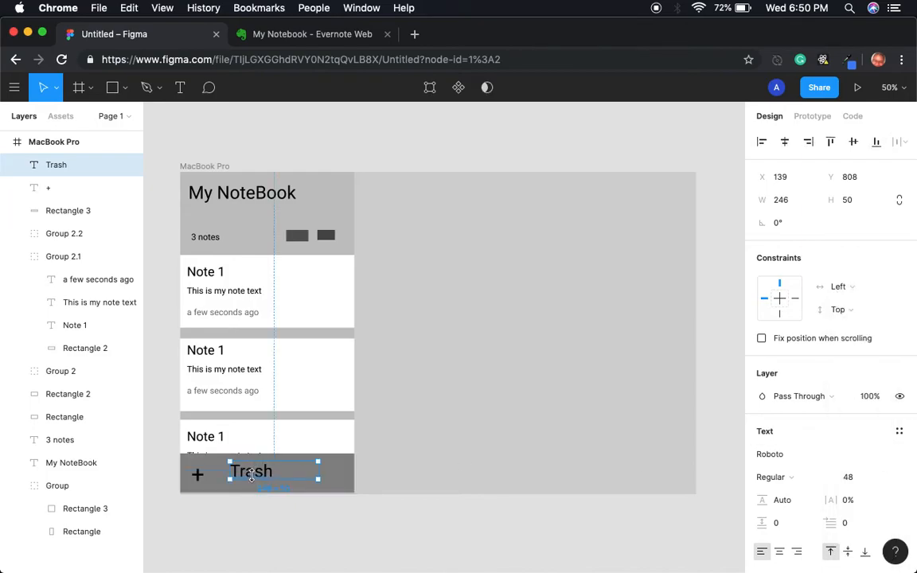
pyautogui.moveTo(256, 483); pyautogui.dragTo(262, 486)
pyautogui.click(406, 443)
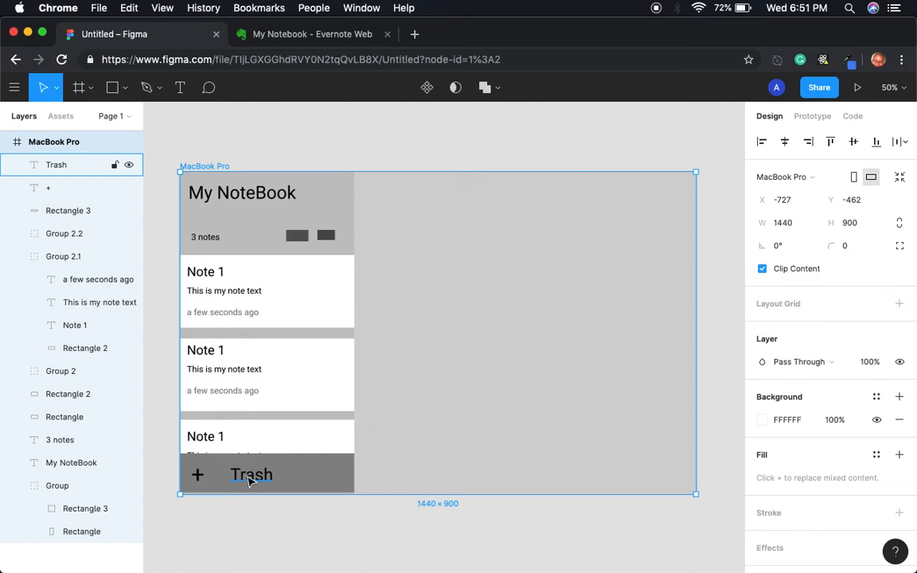
pyautogui.click(197, 475)
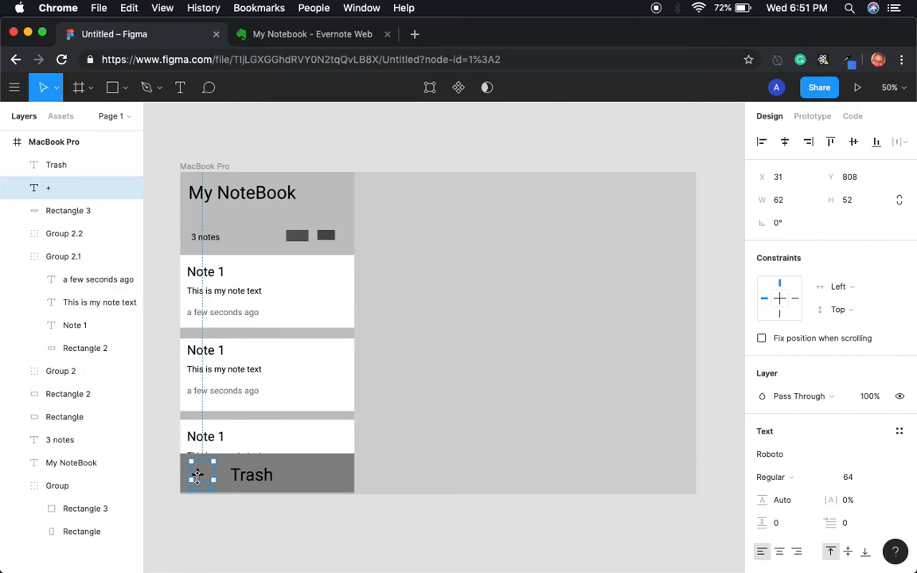
# - Switch to Evernote, create a new note in My Notebook as a reference, and return to Figma
pyautogui.click(290, 33)
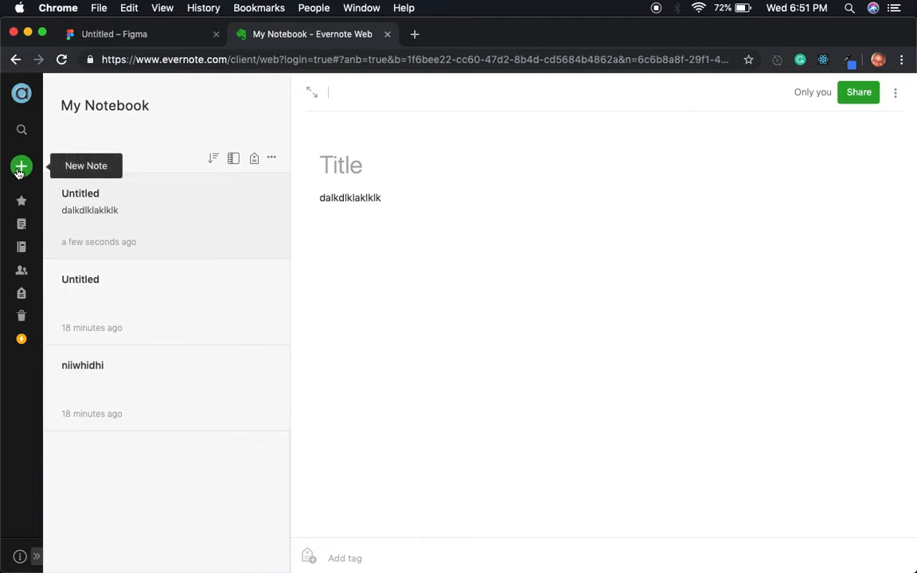
pyautogui.click(20, 169)
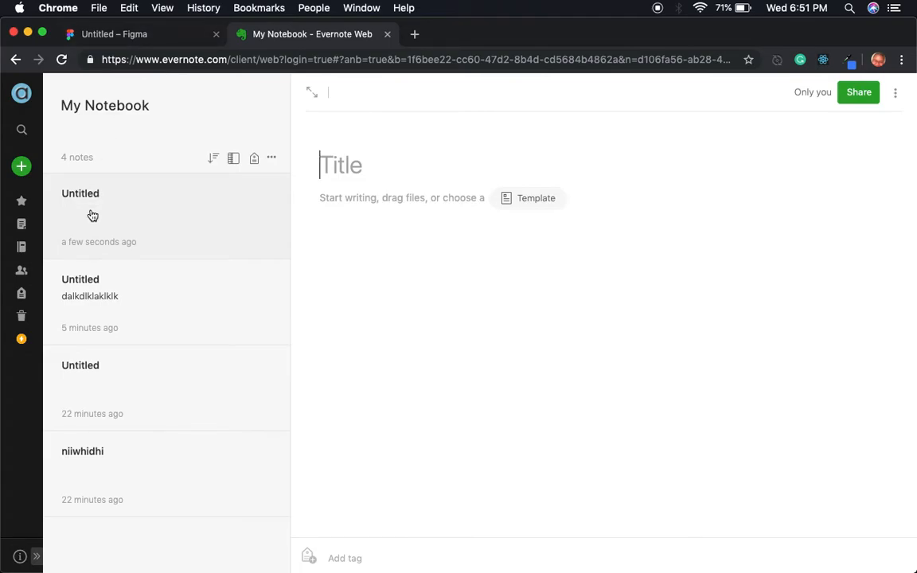
pyautogui.click(147, 32)
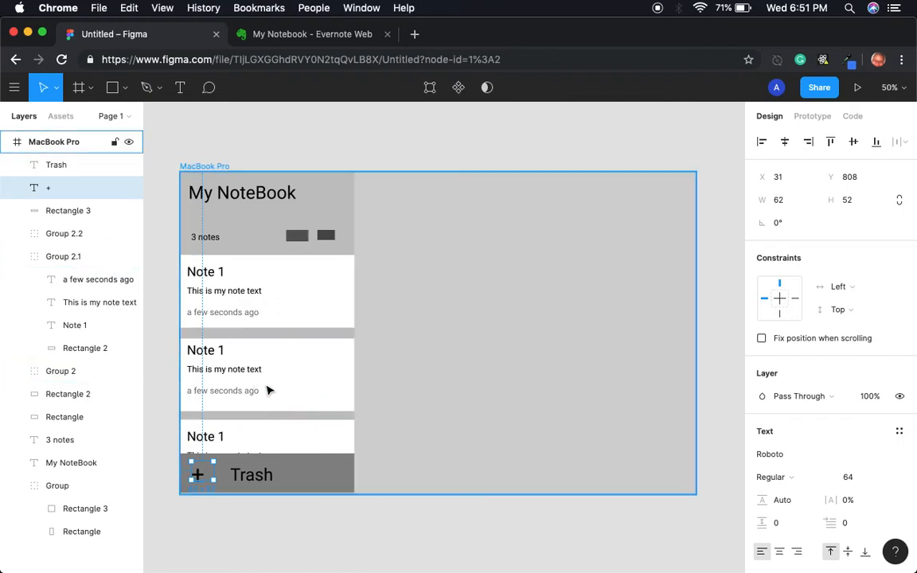
pyautogui.click(316, 392)
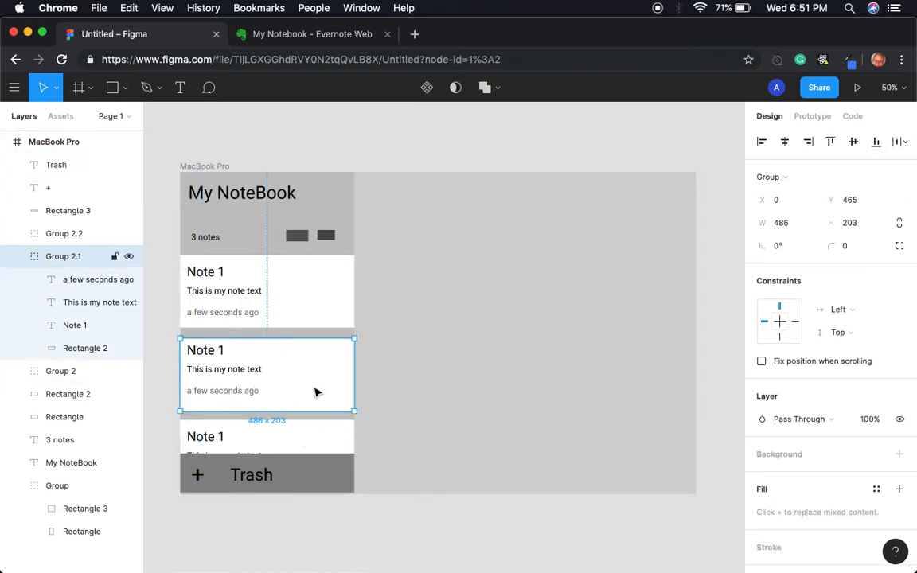
pyautogui.click(445, 338)
pyautogui.click(313, 315)
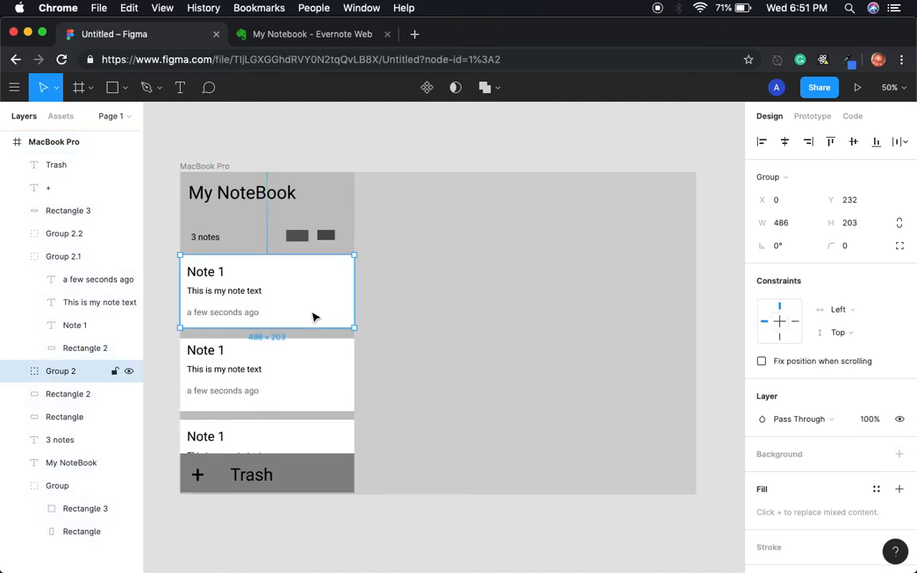
pyautogui.click(510, 308)
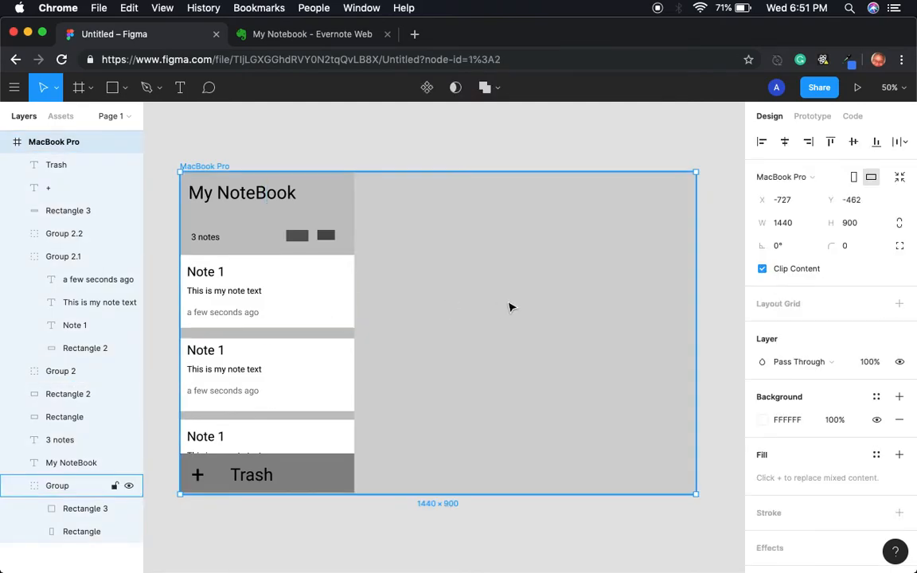
pyautogui.click(297, 370)
pyautogui.click(512, 355)
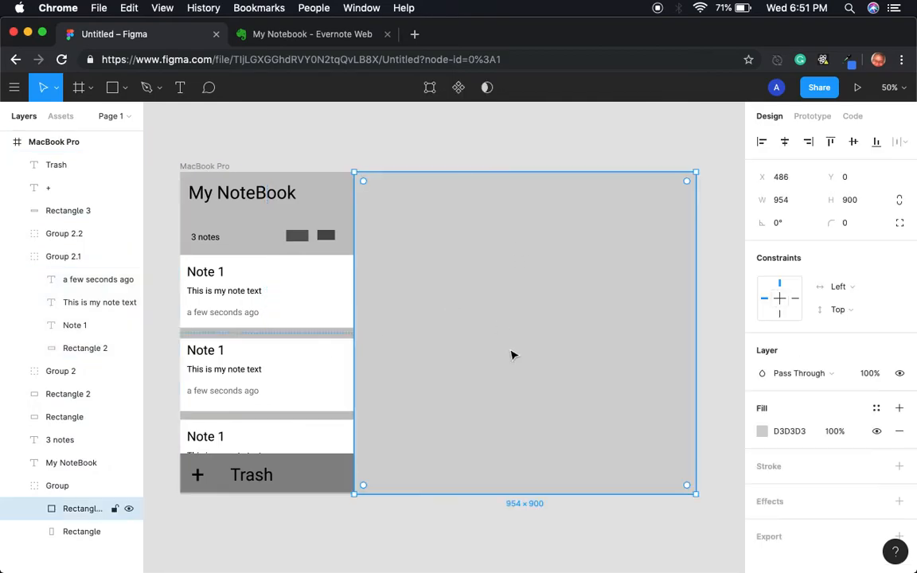
pyautogui.click(443, 138)
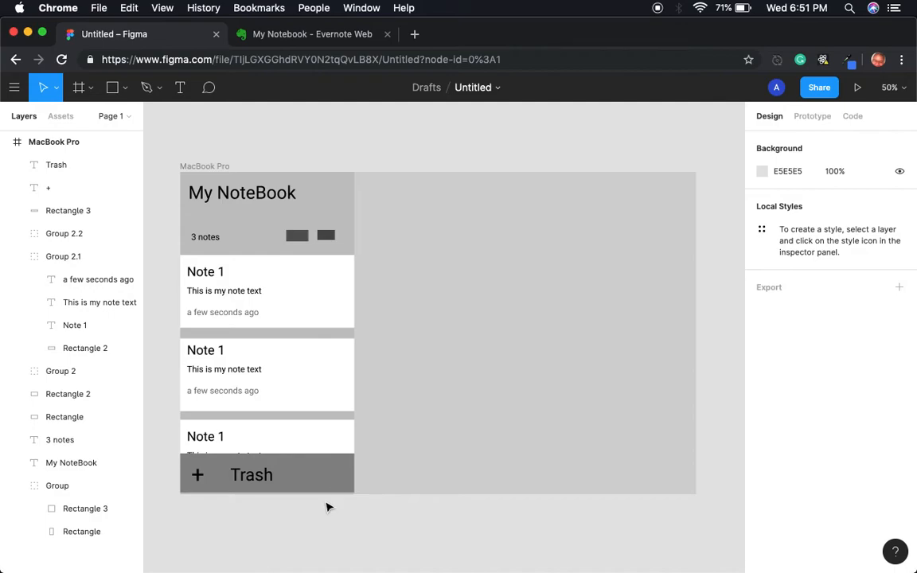
pyautogui.click(443, 352)
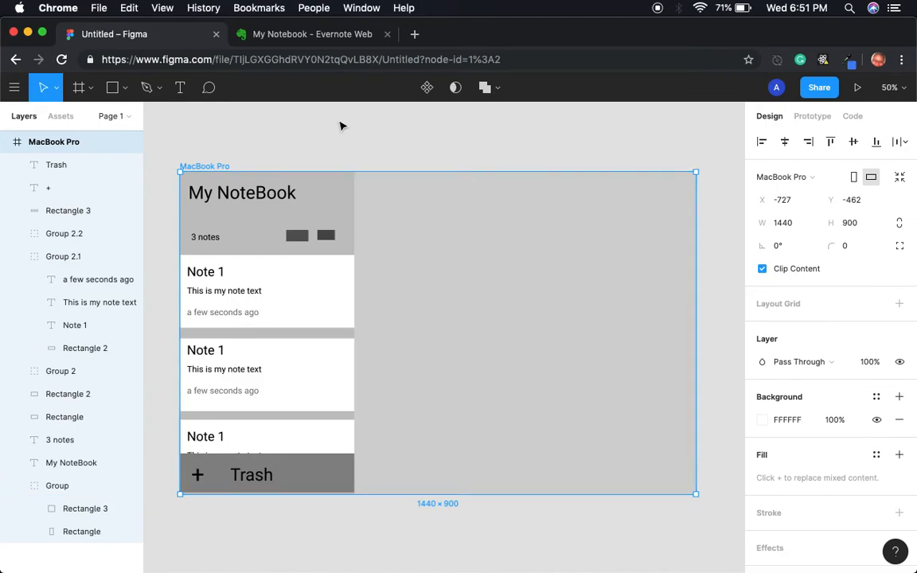
# - Check the empty note editor's layout in Evernote and return to the Figma wireframe
pyautogui.click(304, 36)
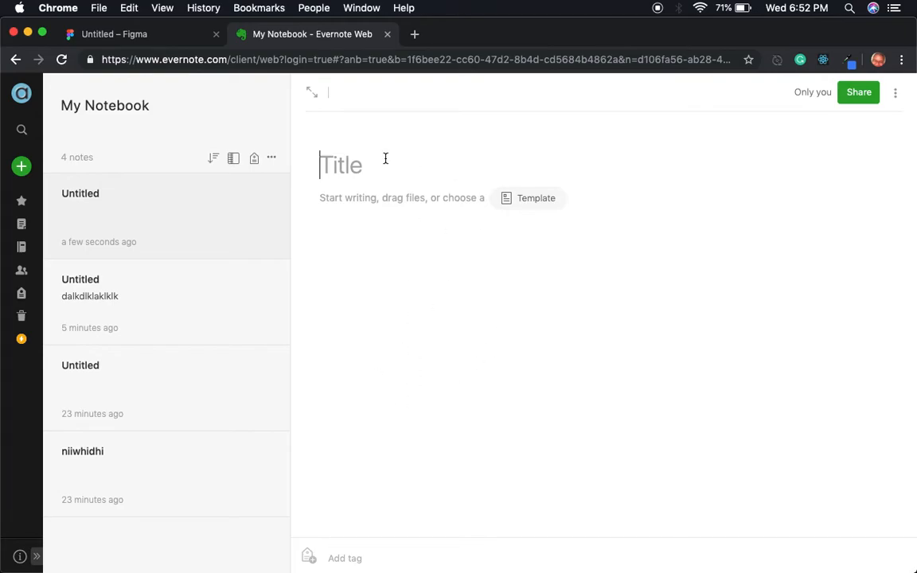
pyautogui.click(140, 39)
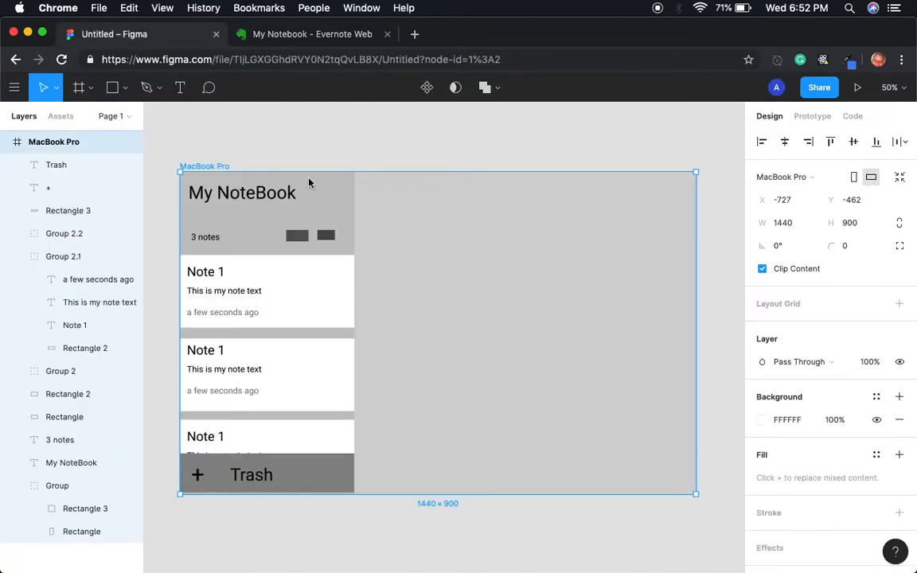
pyautogui.click(400, 230)
pyautogui.click(359, 139)
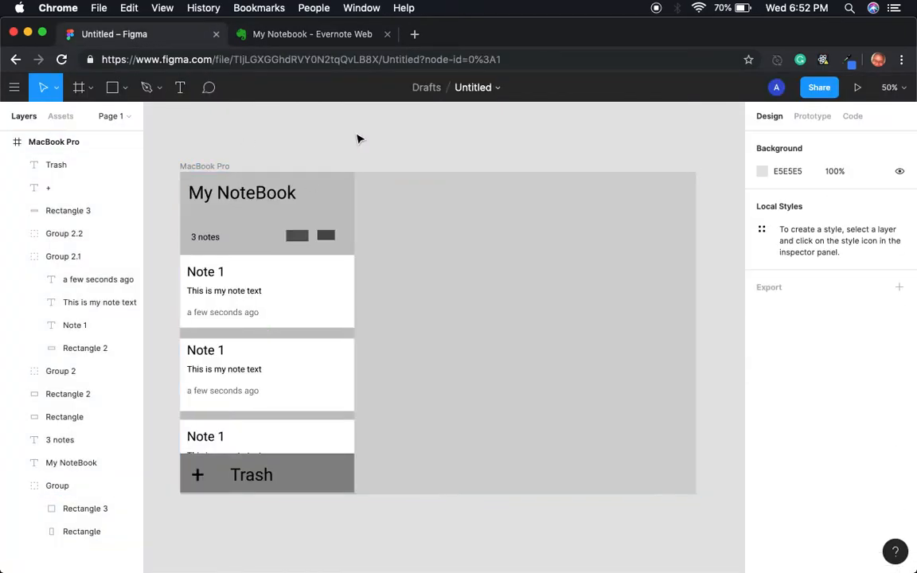
pyautogui.click(180, 89)
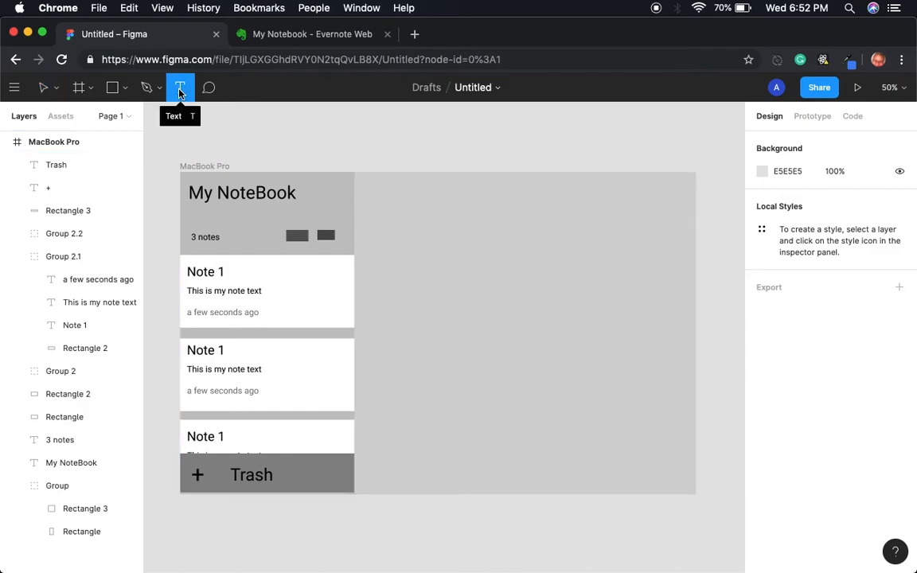
pyautogui.click(115, 89)
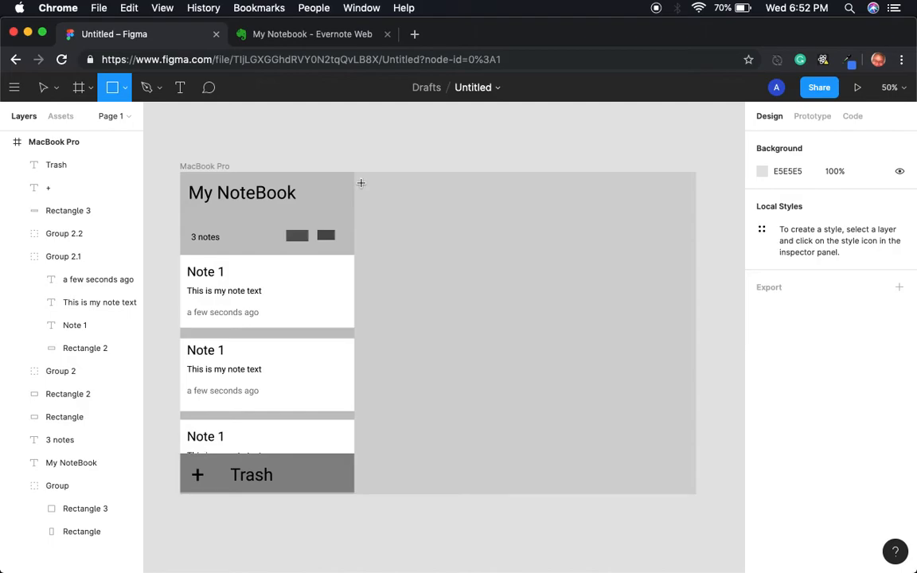
pyautogui.moveTo(361, 183)
pyautogui.mouseDown()
pyautogui.moveTo(526, 231)
pyautogui.moveTo(670, 235)
pyautogui.moveTo(688, 220)
pyautogui.mouseUp()
pyautogui.press('BackSpace')
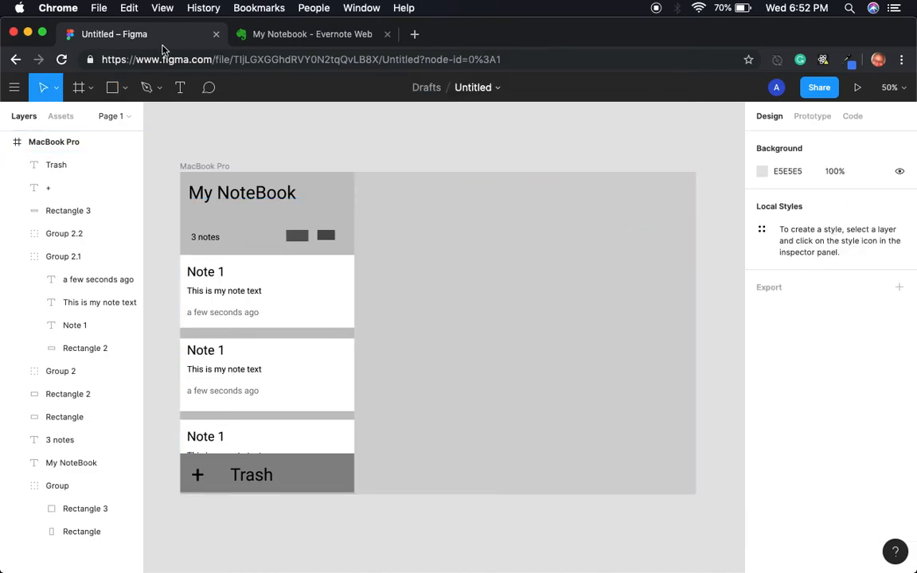
# - Draw a rectangle of about 908 × 106 at X 503, Y 30 across the top of the content area
pyautogui.click(114, 88)
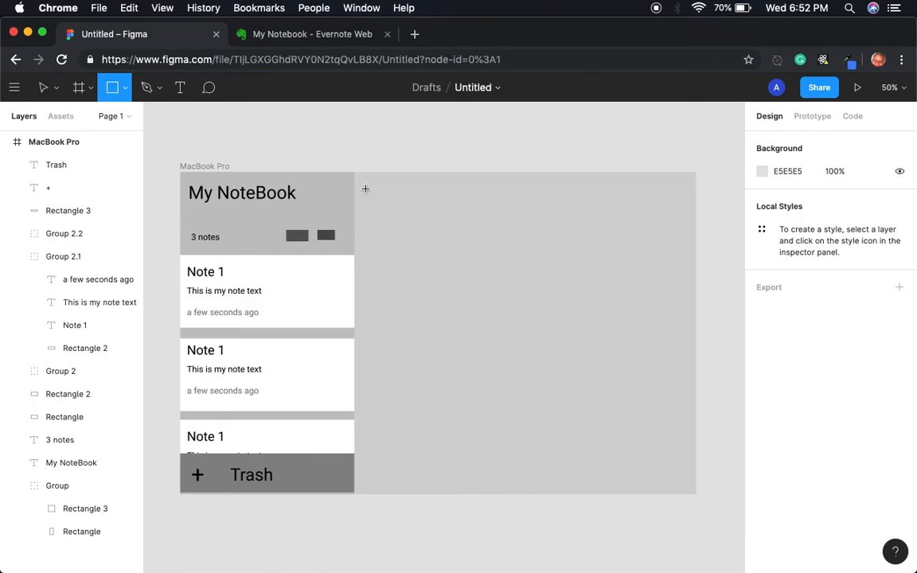
pyautogui.moveTo(360, 183); pyautogui.dragTo(687, 225)
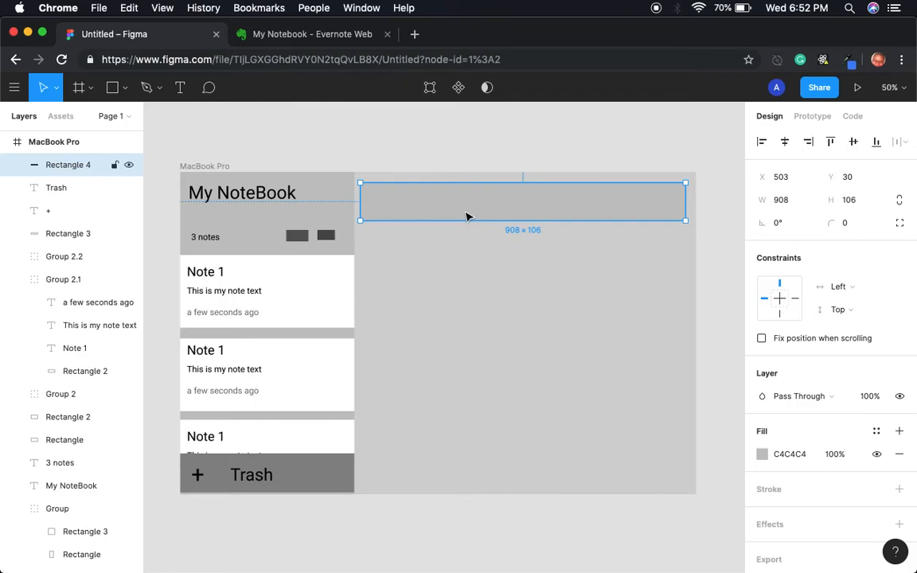
# - Switch to Evernote, title the new note "aasjdas", and move on to its body
pyautogui.click(328, 33)
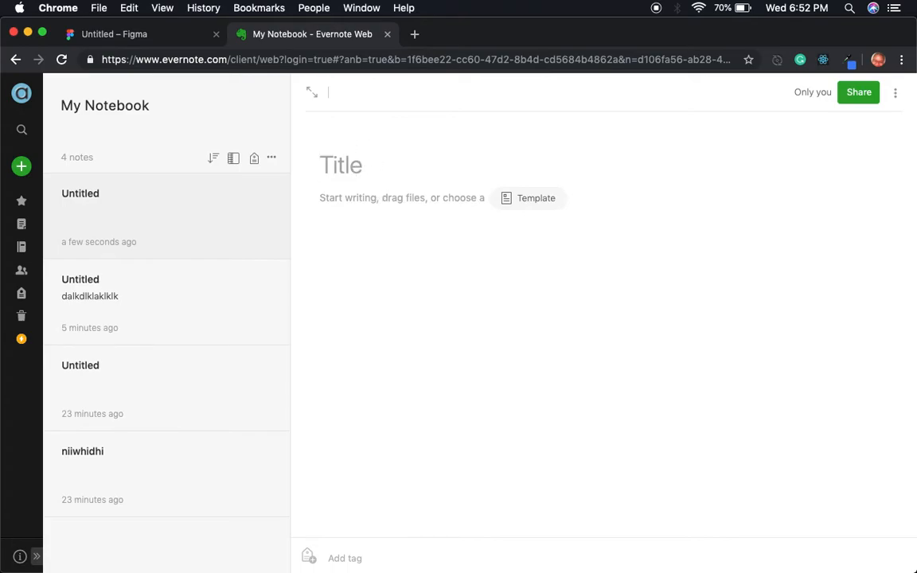
pyautogui.write('aasjdas')
pyautogui.press('Return')
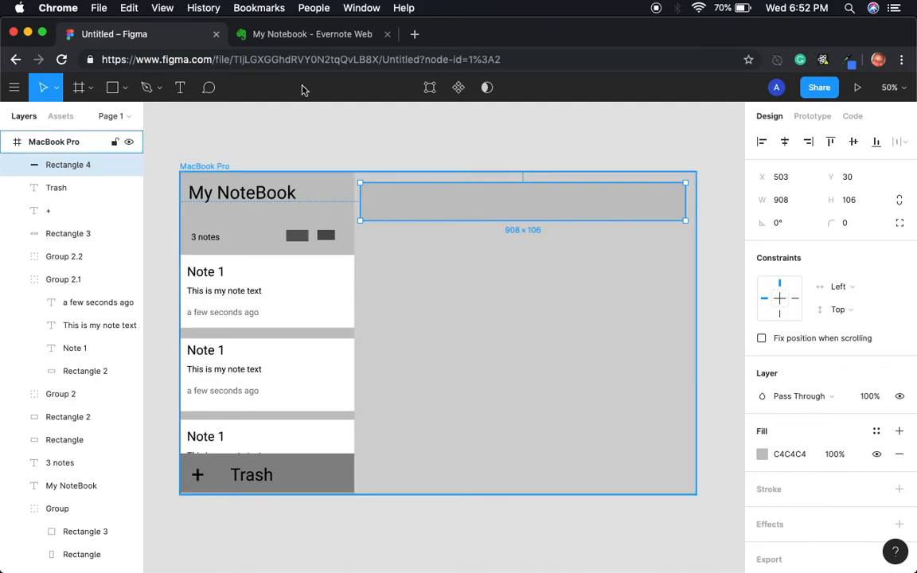
# - Draw a text box of about 834 × 50 inside the content area's top rectangle and enter "B i", with the letters spaced apart
pyautogui.click(180, 87)
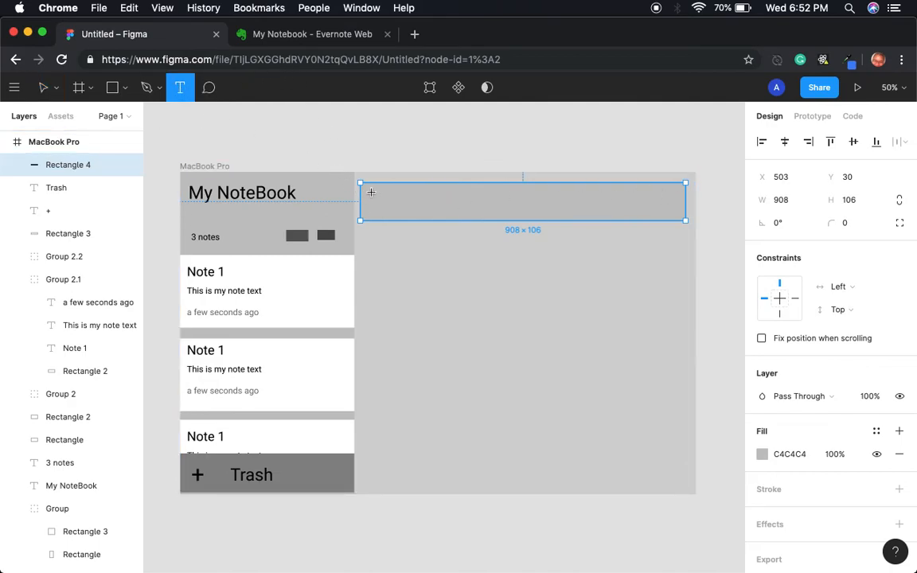
pyautogui.moveTo(371, 192); pyautogui.dragTo(671, 216)
pyautogui.write('B')
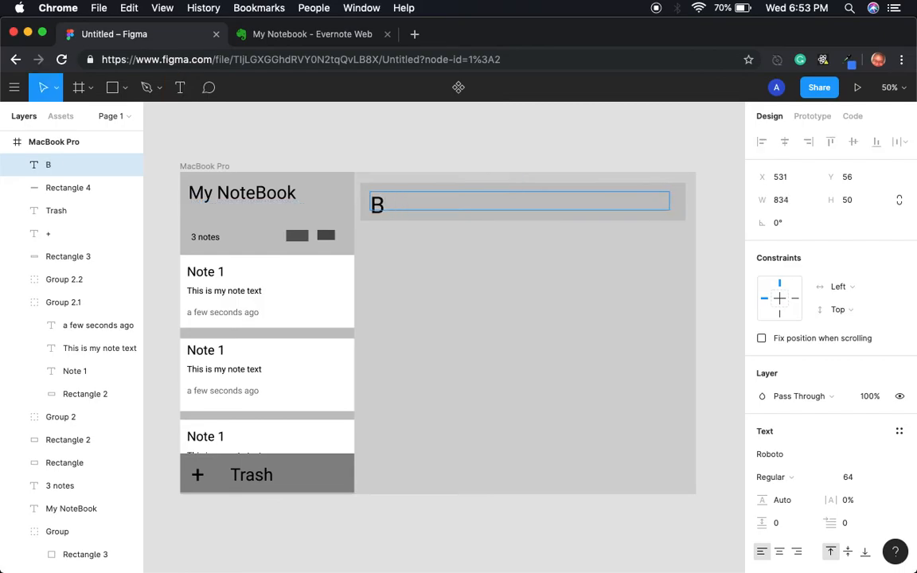
pyautogui.write(' I')
pyautogui.press('BackSpace')
pyautogui.write('i')
# - Check the formatting tools in Evernote and extend the wireframe's toolbar text with spaced "U" and "Link", making it "B i U Link"
pyautogui.click(318, 34)
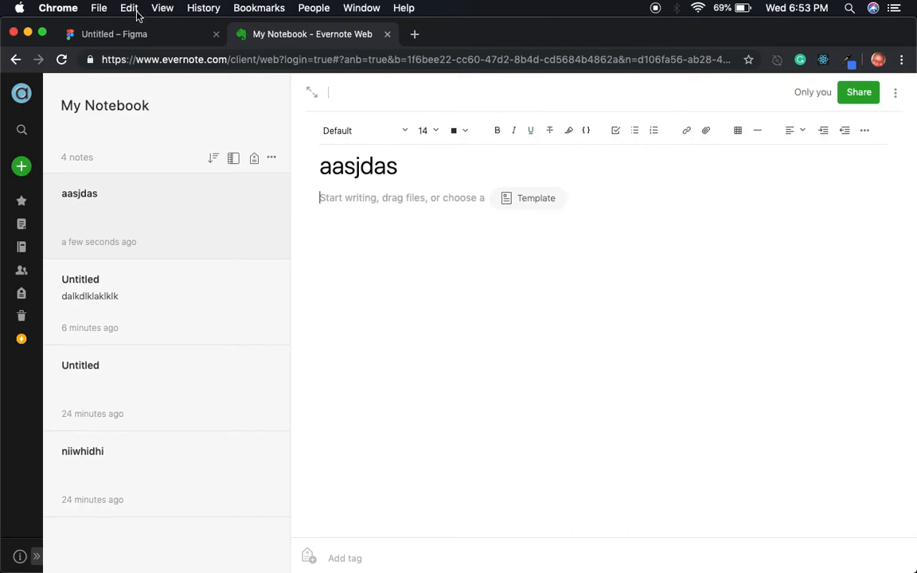
pyautogui.click(132, 36)
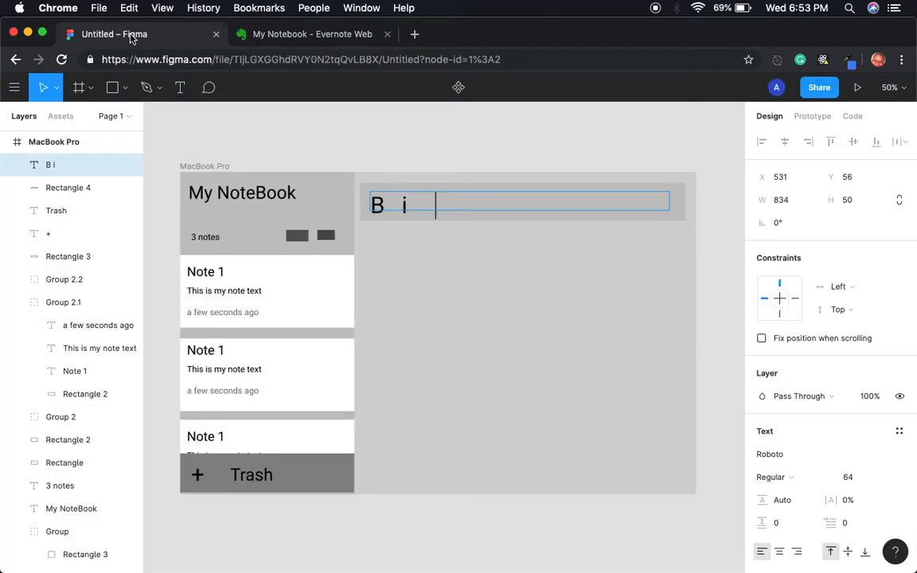
pyautogui.write('U')
pyautogui.click(303, 35)
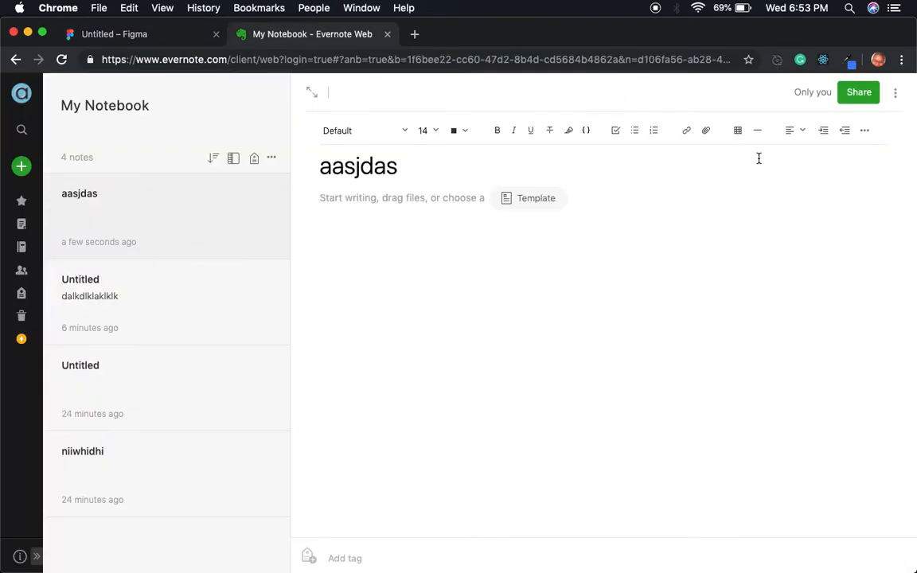
pyautogui.click(133, 41)
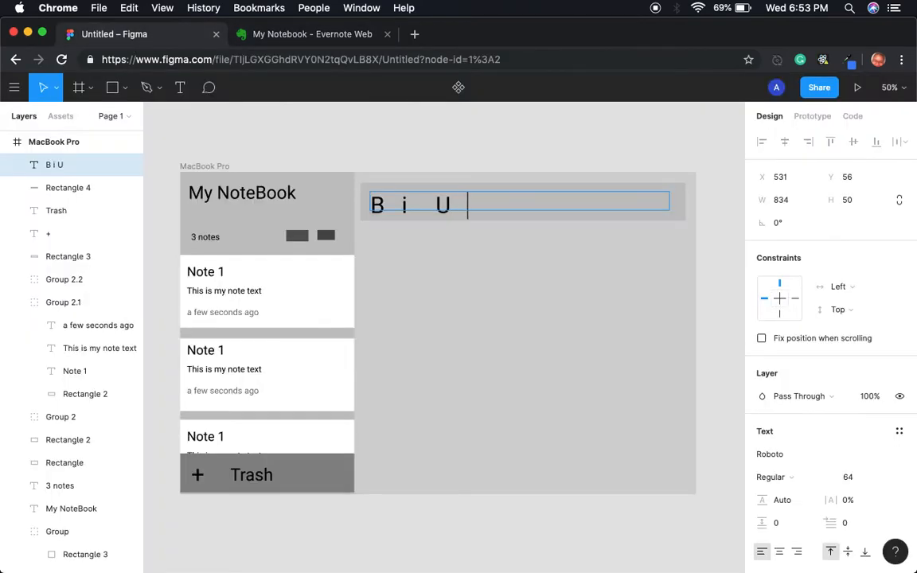
pyautogui.write('Link')
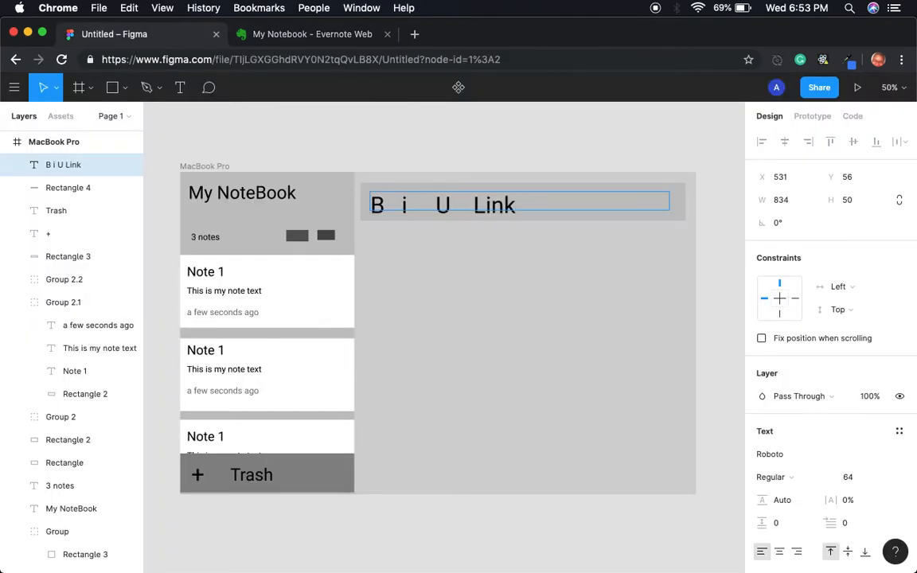
pyautogui.press('Escape')
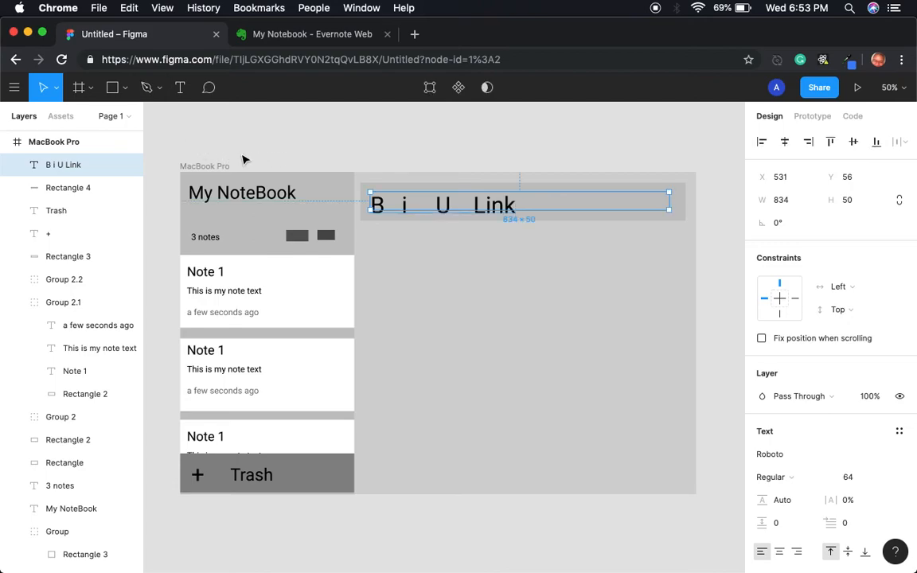
# - Resize the "B i U Link" text box to about 465 × 68 and center it in the content area's top rectangle
pyautogui.moveTo(446, 213); pyautogui.dragTo(450, 217)
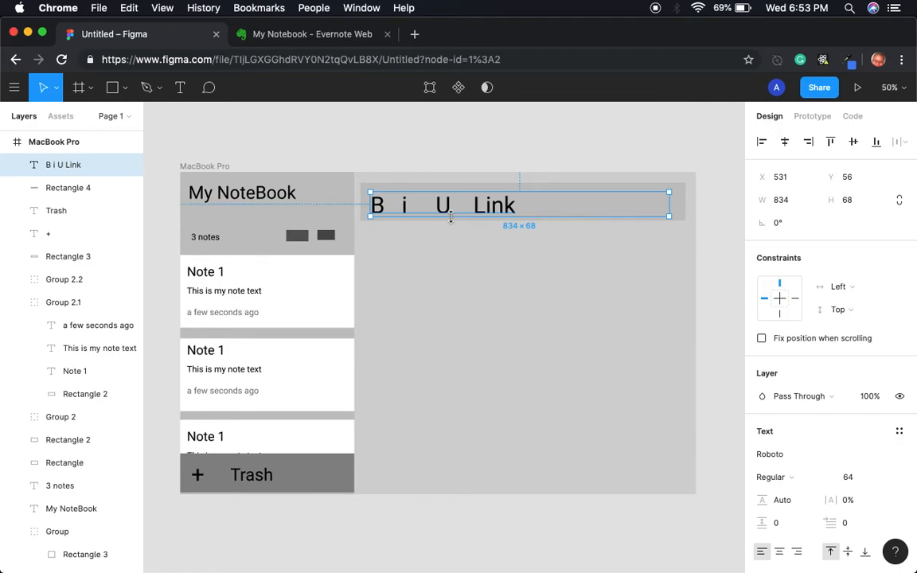
pyautogui.moveTo(460, 204); pyautogui.dragTo(468, 205)
pyautogui.moveTo(666, 189); pyautogui.dragTo(540, 204)
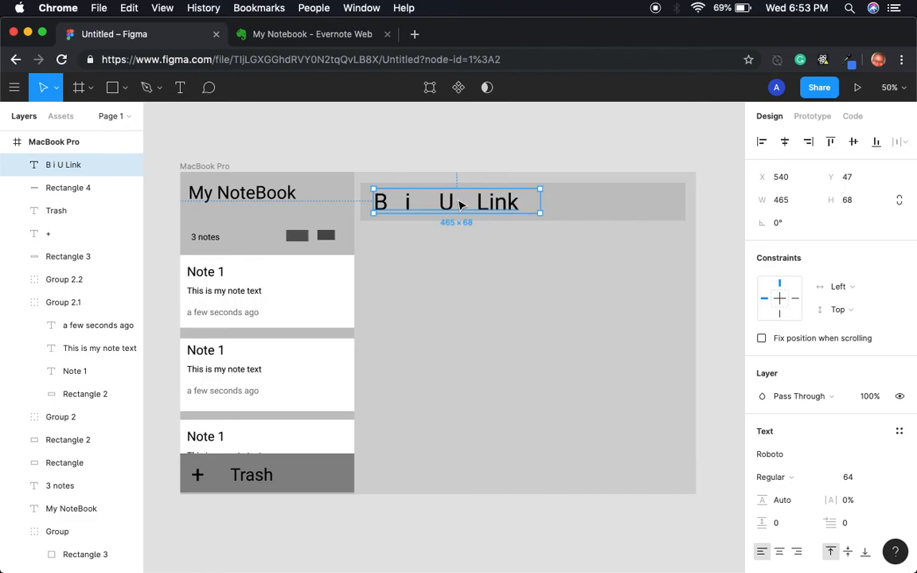
pyautogui.moveTo(459, 202); pyautogui.dragTo(526, 204)
pyautogui.click(518, 272)
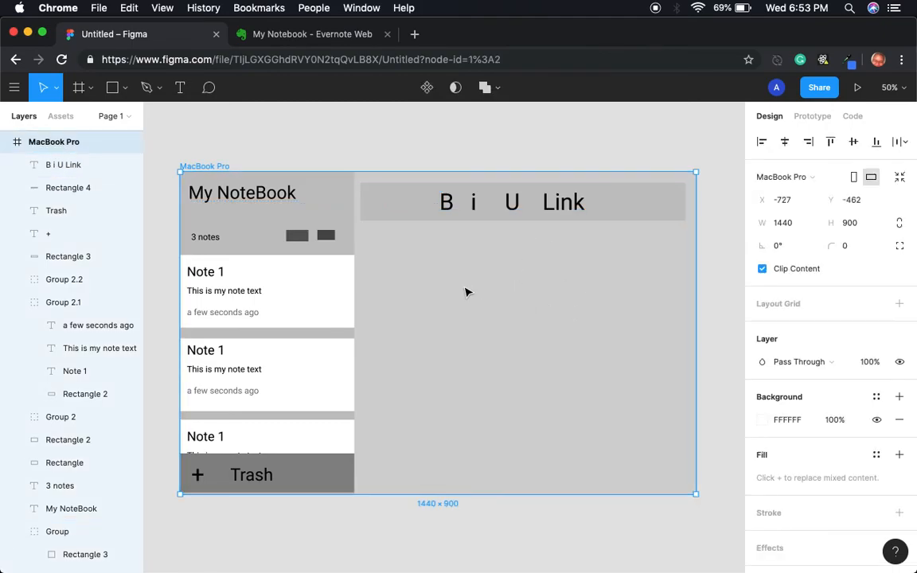
# - Check the area below the formatting toolbar in Evernote's note editor and return to the Figma wireframe
pyautogui.click(295, 35)
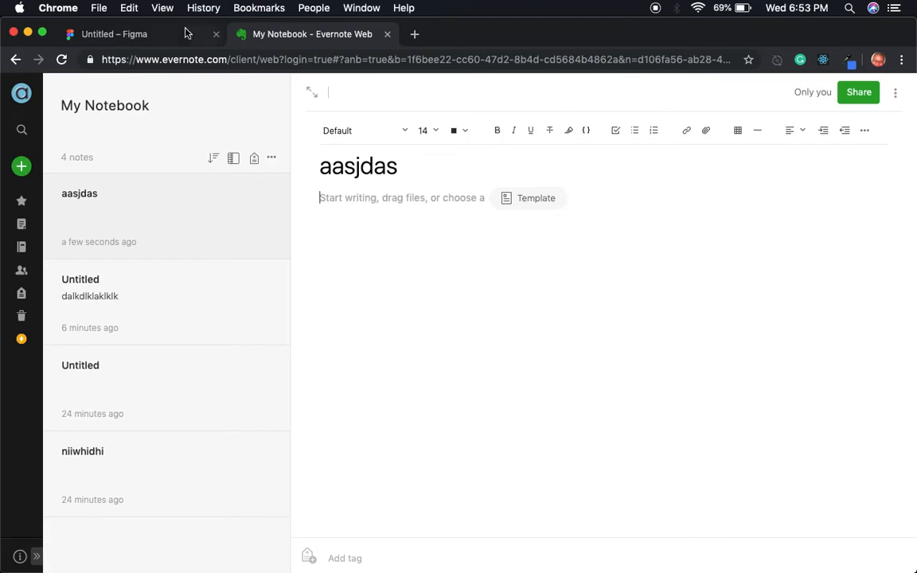
pyautogui.click(150, 31)
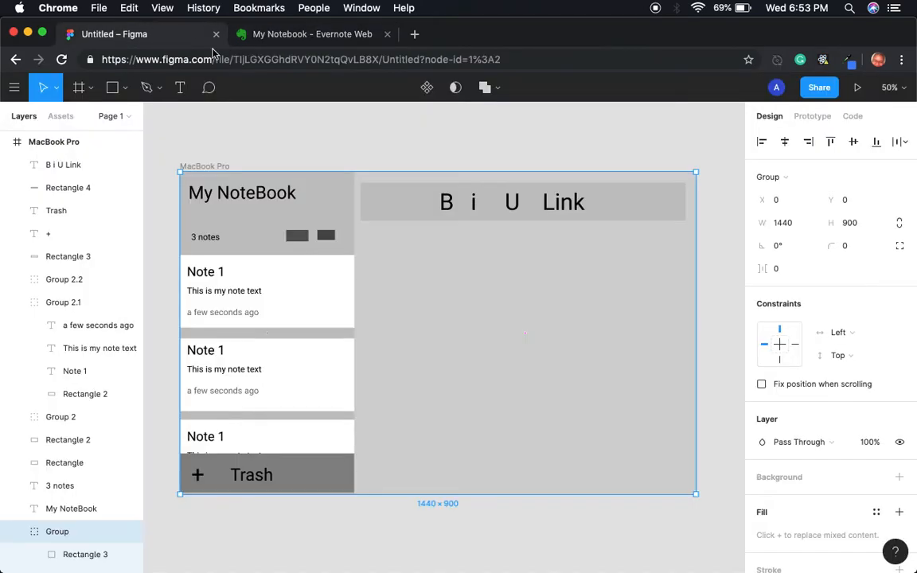
pyautogui.rightClick(324, 39)
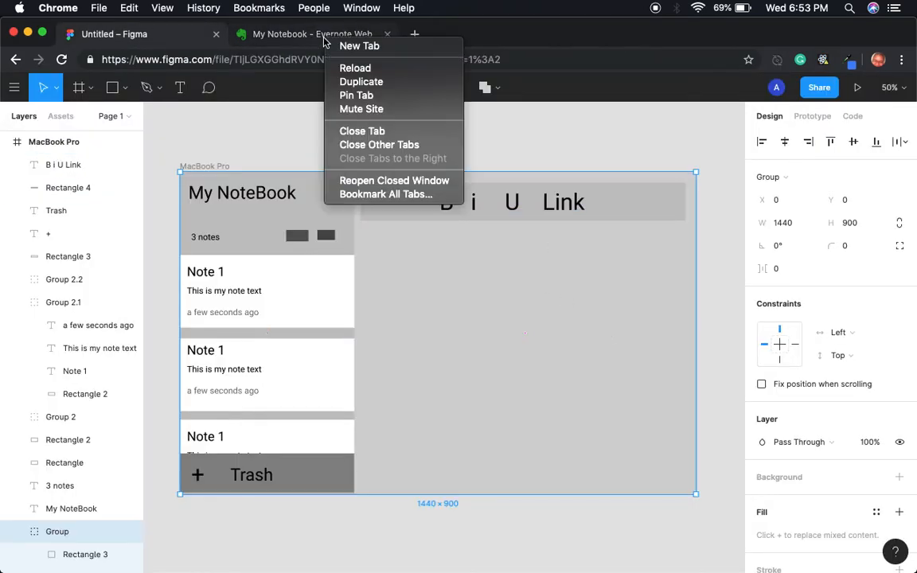
pyautogui.press('Escape')
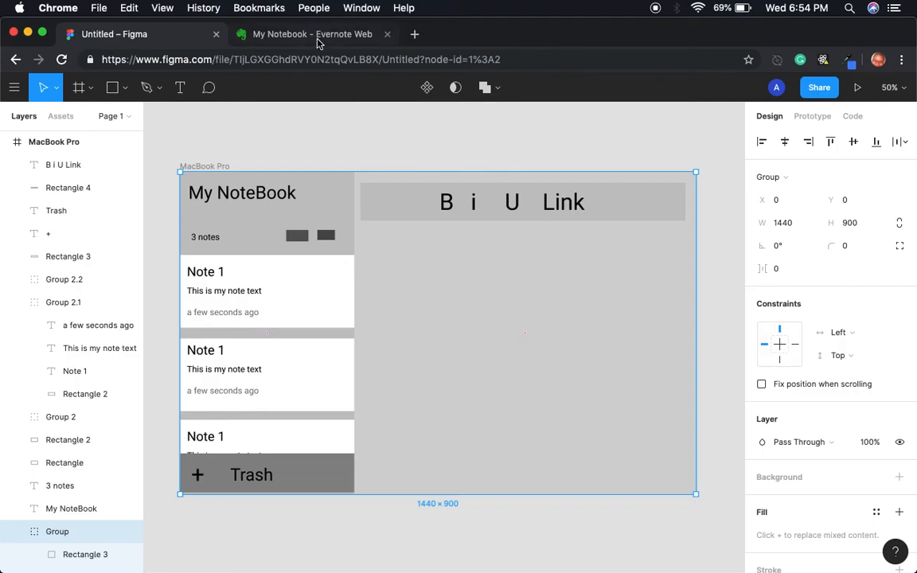
pyautogui.click(318, 36)
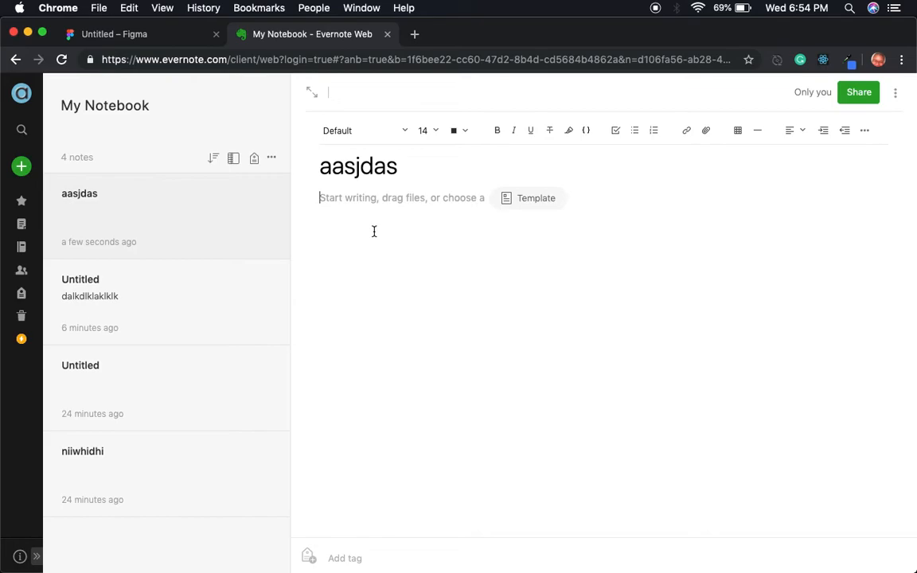
pyautogui.click(154, 36)
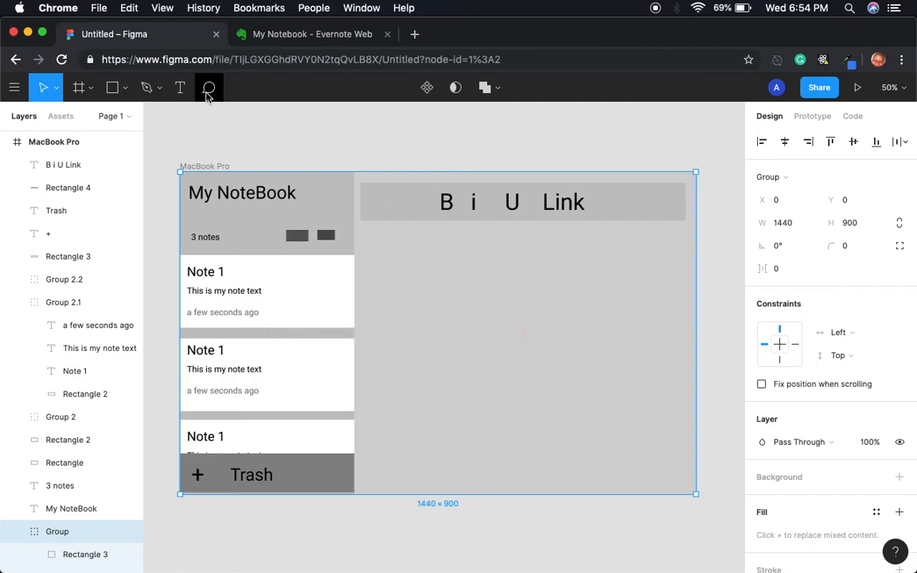
# - Draw a rectangle of about 896 × 690 at X 515, Y 172 below the toolbar and fill it with white, FFFFFF
pyautogui.click(180, 87)
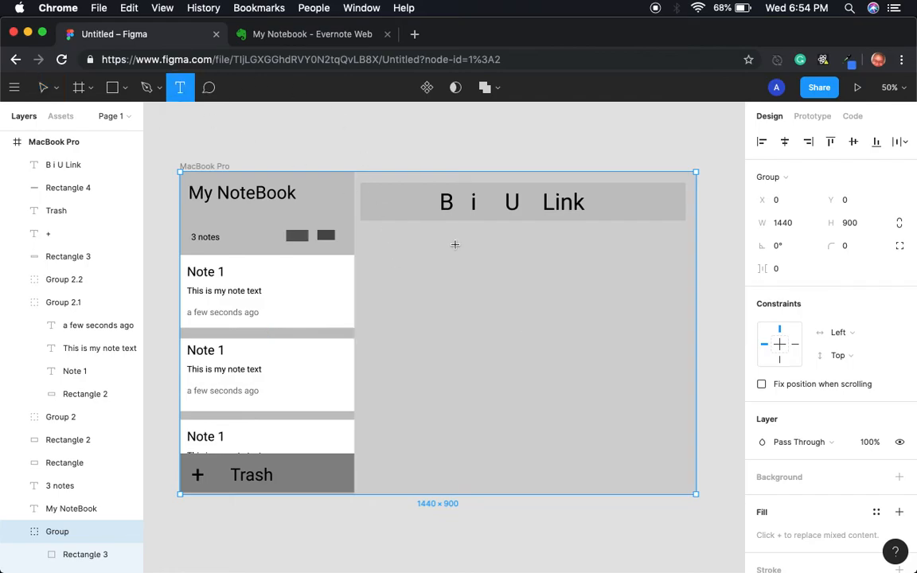
pyautogui.click(112, 88)
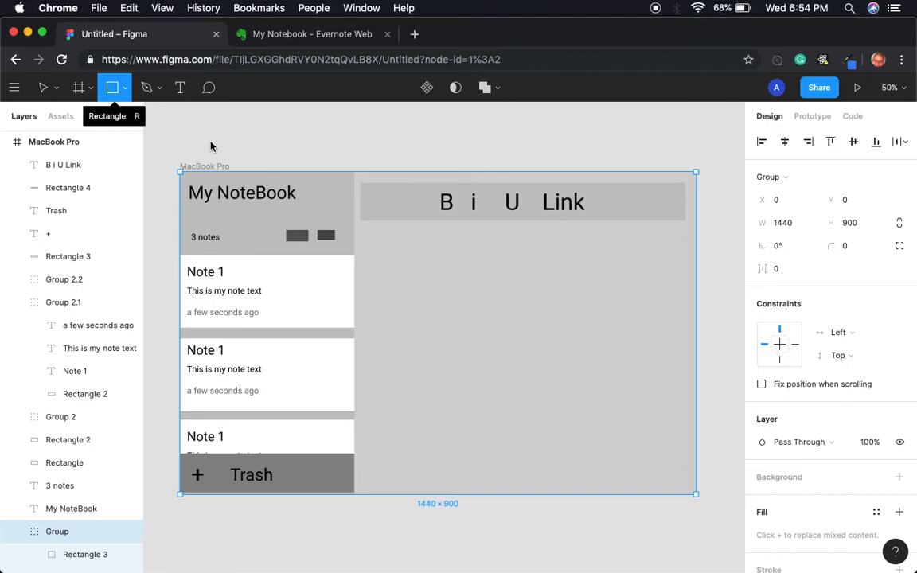
pyautogui.moveTo(366, 235)
pyautogui.mouseDown()
pyautogui.moveTo(541, 344)
pyautogui.moveTo(683, 411)
pyautogui.moveTo(673, 448)
pyautogui.moveTo(696, 468)
pyautogui.moveTo(688, 484)
pyautogui.mouseUp()
pyautogui.click(761, 453)
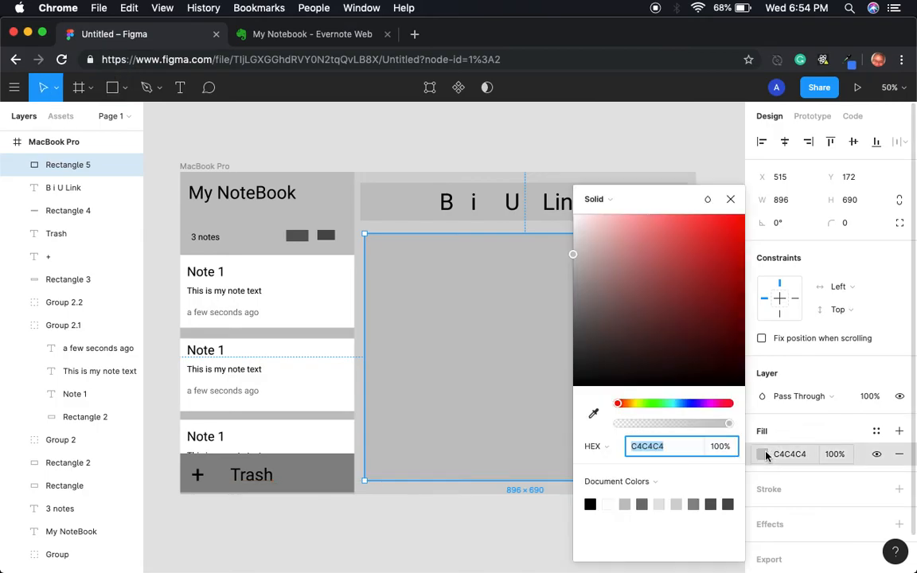
pyautogui.moveTo(571, 256); pyautogui.dragTo(568, 221)
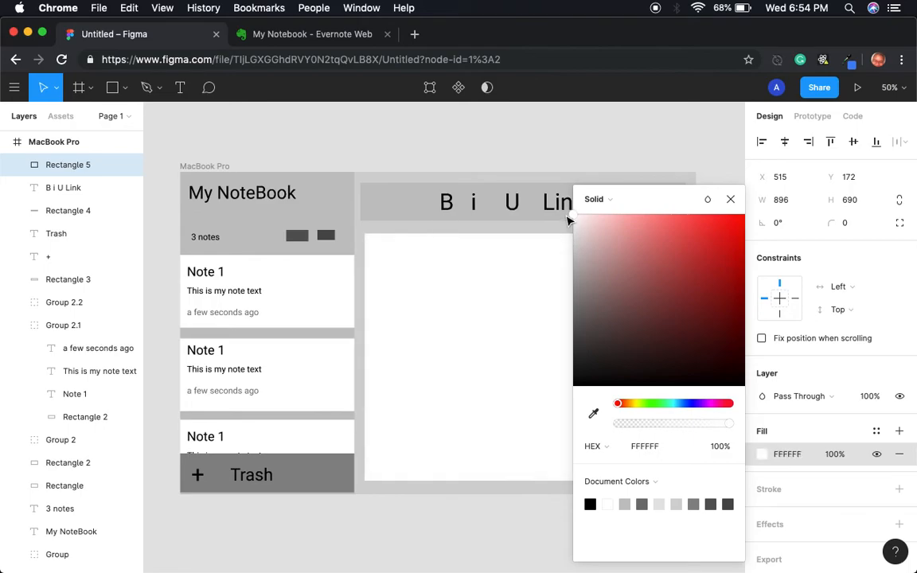
pyautogui.click(538, 143)
pyautogui.click(543, 323)
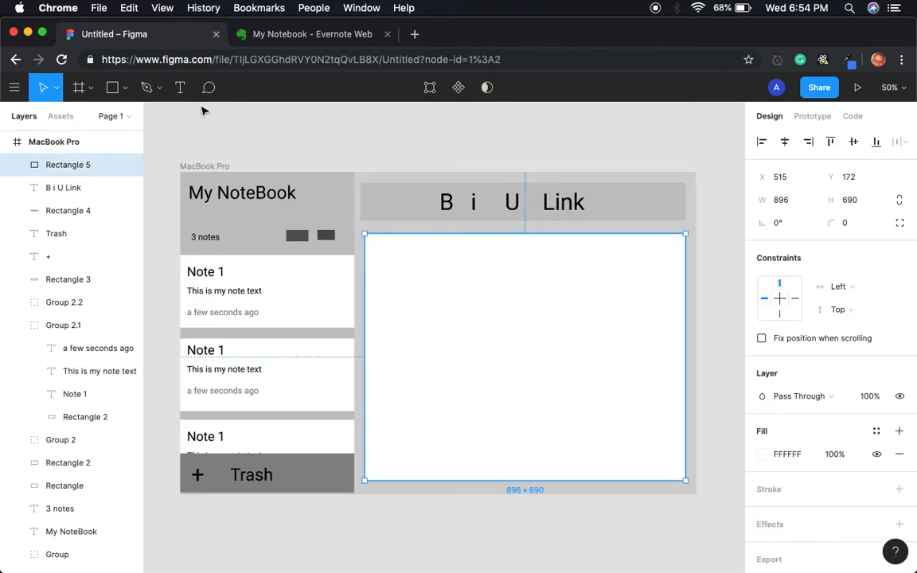
# - Add a text box of about 320 × 83 near the white rectangle's upper-left corner and enter "Title..."
pyautogui.click(180, 88)
pyautogui.moveTo(380, 247); pyautogui.dragTo(494, 276)
pyautogui.write('Title')
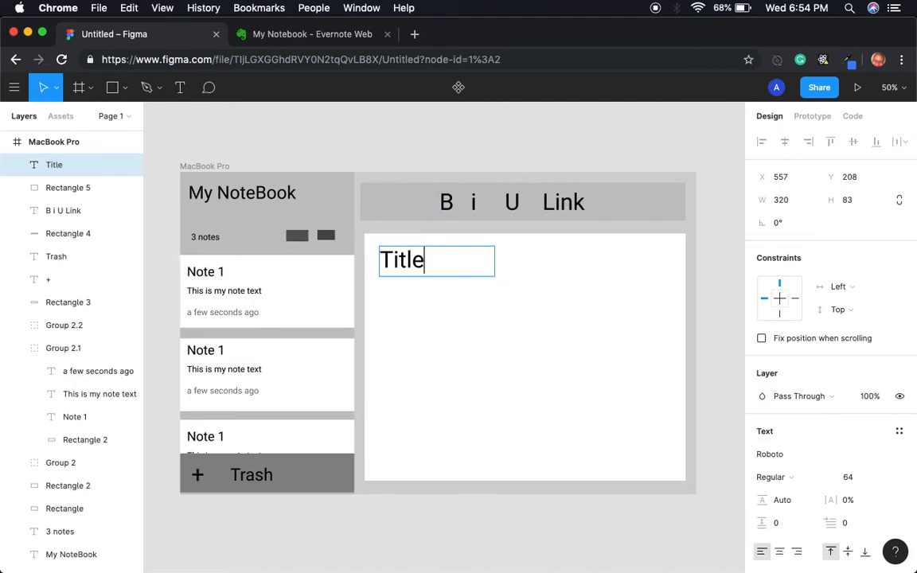
pyautogui.write('...')
# - Switch to Evernote, clear the open note's title, and return to the Figma wireframe
pyautogui.click(310, 35)
pyautogui.click(397, 168)
pyautogui.doubleClick(397, 170)
pyautogui.press('BackSpace')
pyautogui.click(168, 34)
# - Remove the three dots after "Title" in the white rectangle's text box and finish editing it
pyautogui.press('BackSpace')
pyautogui.press('BackSpace')
pyautogui.press('BackSpace')
pyautogui.press('Escape')
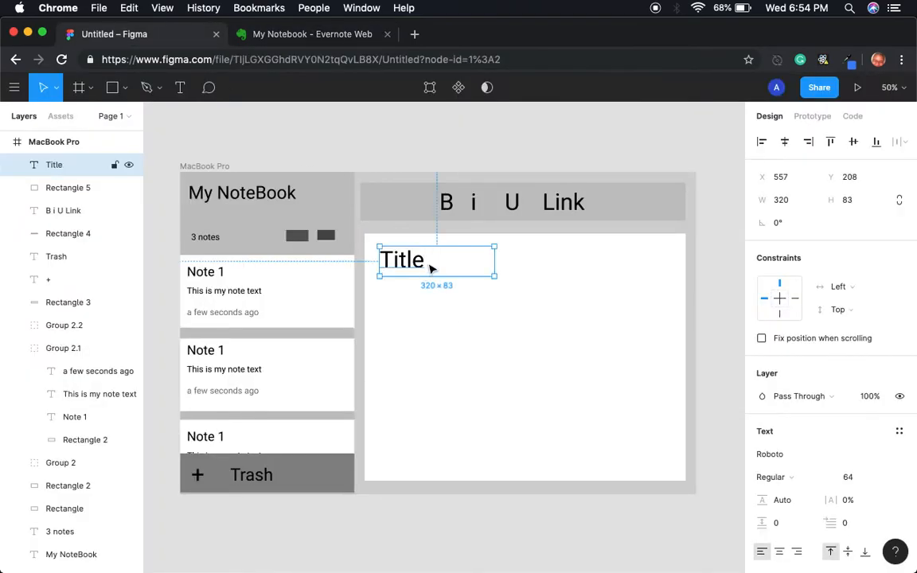
# - Duplicate the "Title" text box, place the copy just below it at about X 560, Y 307, and open its text for editing
pyautogui.hotkey('ctrl', 'd')
pyautogui.moveTo(430, 269); pyautogui.dragTo(433, 303)
pyautogui.doubleClick(410, 297)
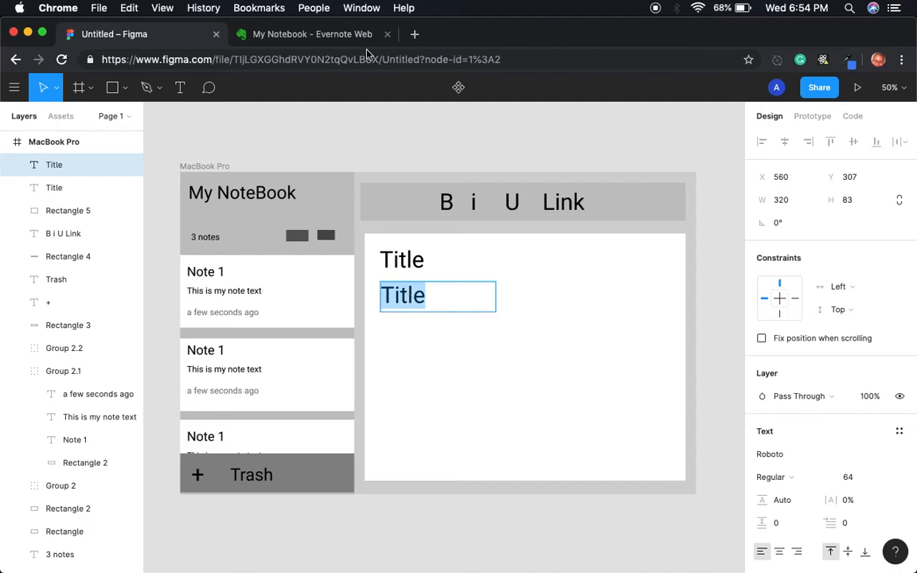
# - Check the note body placeholder in Evernote, and replace the copied text in Figma with "start writing, draft files or choose"
pyautogui.click(340, 43)
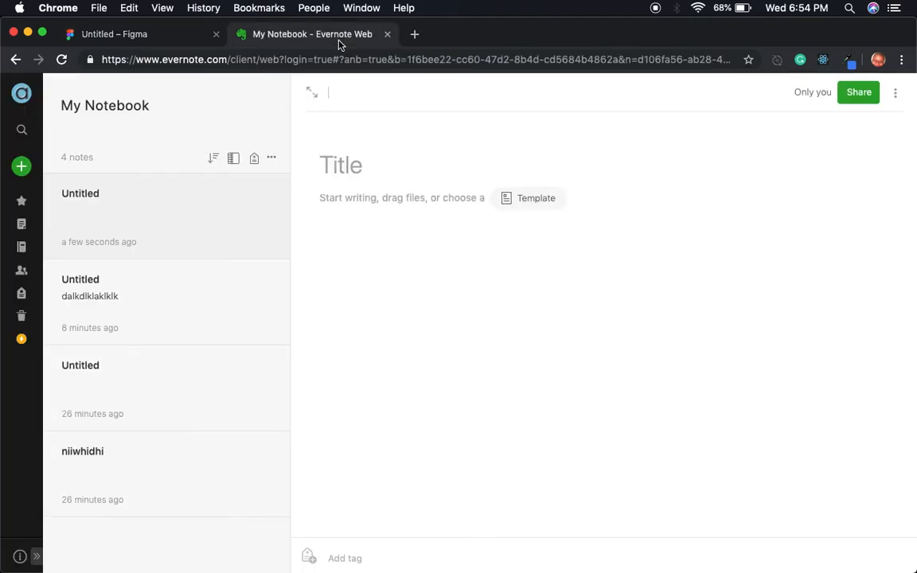
pyautogui.click(343, 200)
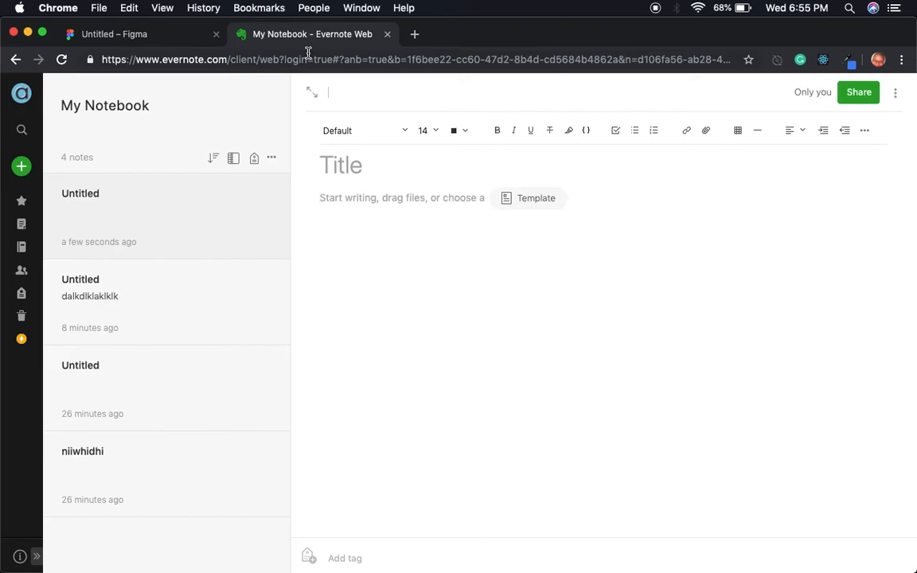
pyautogui.click(123, 36)
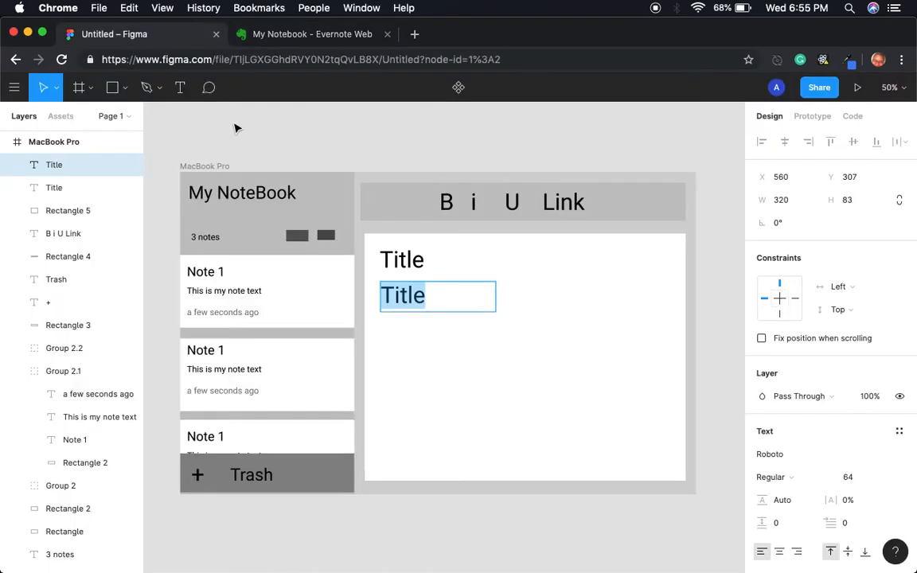
pyautogui.write('start w')
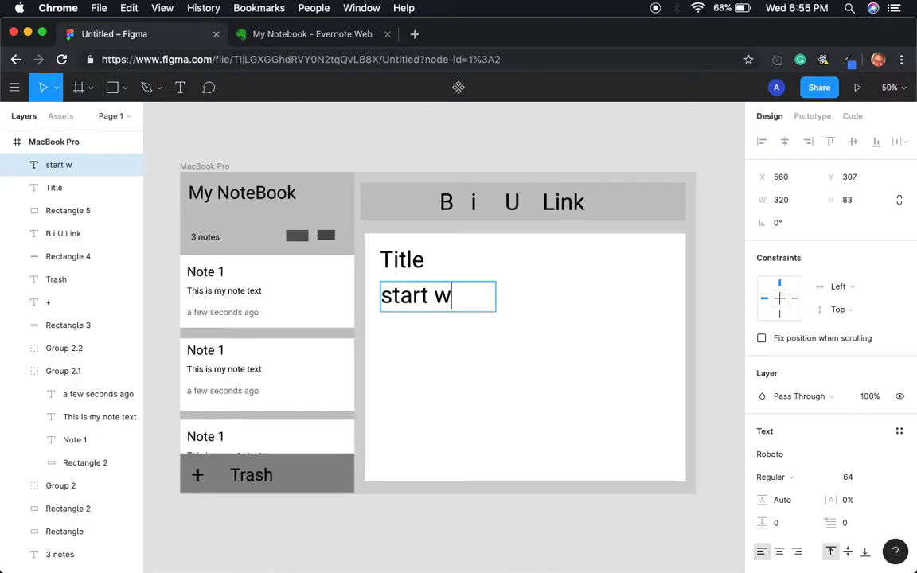
pyautogui.write('riting ')
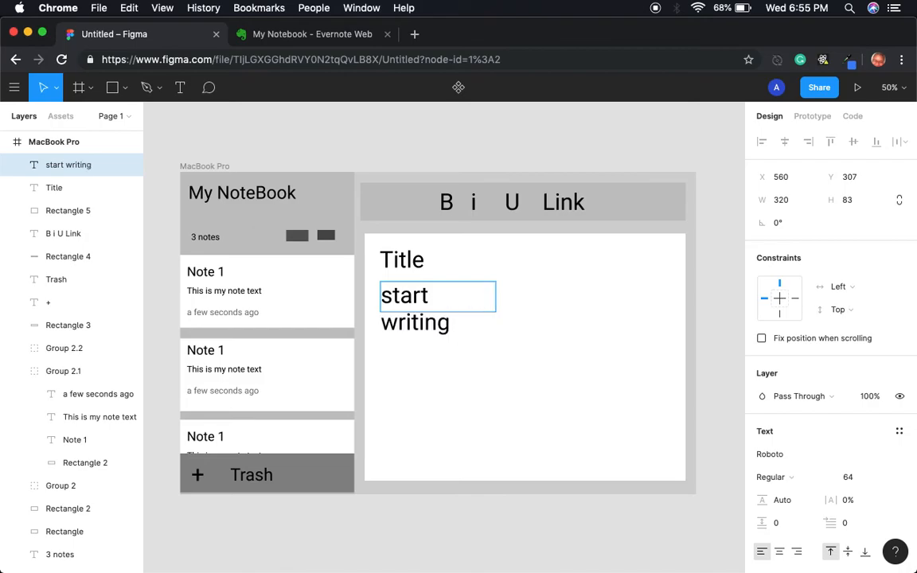
pyautogui.write(', draft files or choose')
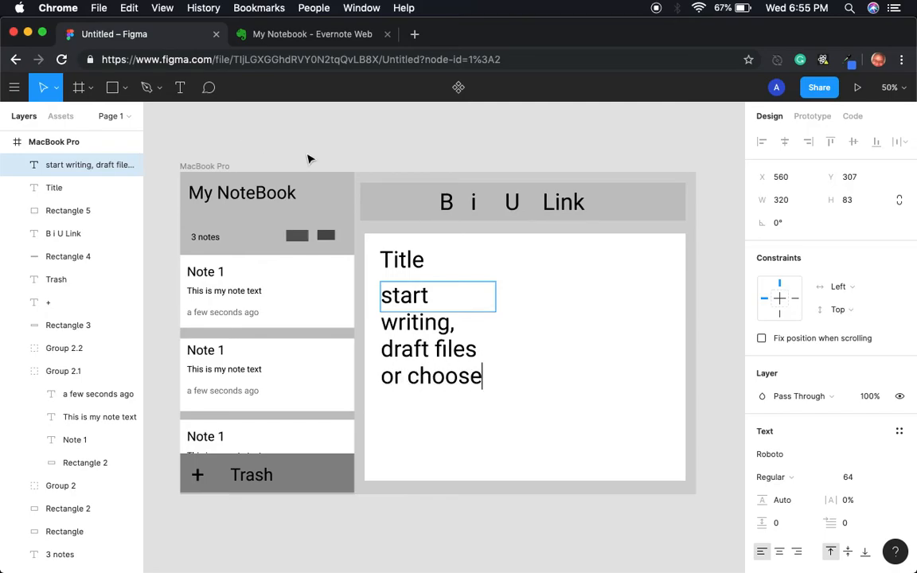
# - Set the font size of the whole "start writing, draft files or choose" text to 24
pyautogui.doubleClick(402, 297)
pyautogui.click(402, 302)
pyautogui.moveTo(384, 296); pyautogui.dragTo(487, 376)
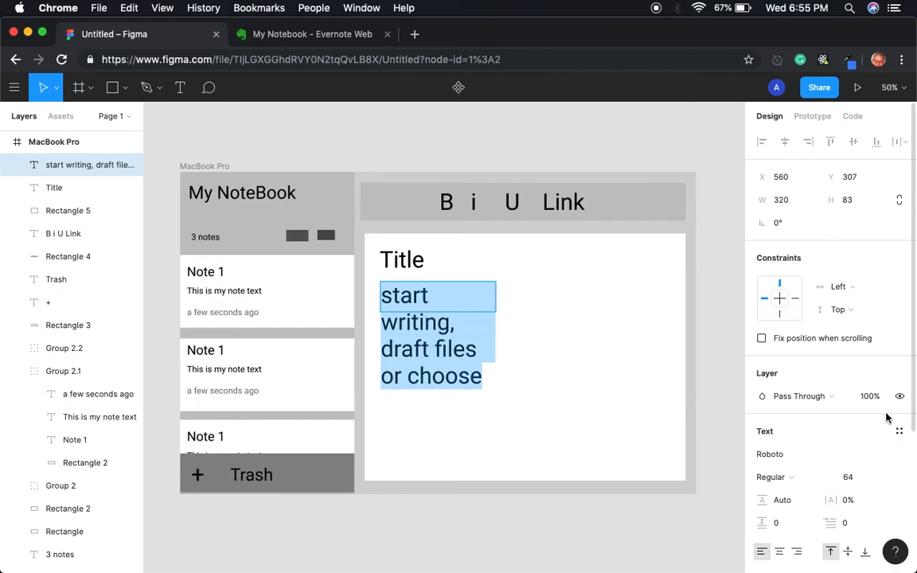
pyautogui.click(850, 481)
pyautogui.write('24')
pyautogui.press('Return')
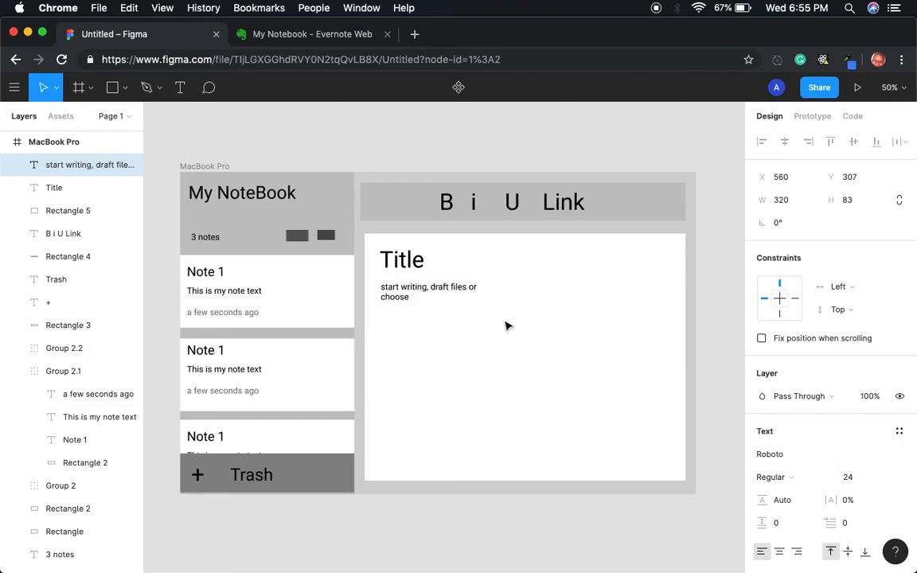
# - Capitalize the first letter of the body placeholder as "Start" and widen its text box to about 547
pyautogui.click(384, 288)
pyautogui.press('BackSpace')
pyautogui.write('S')
pyautogui.press('Escape')
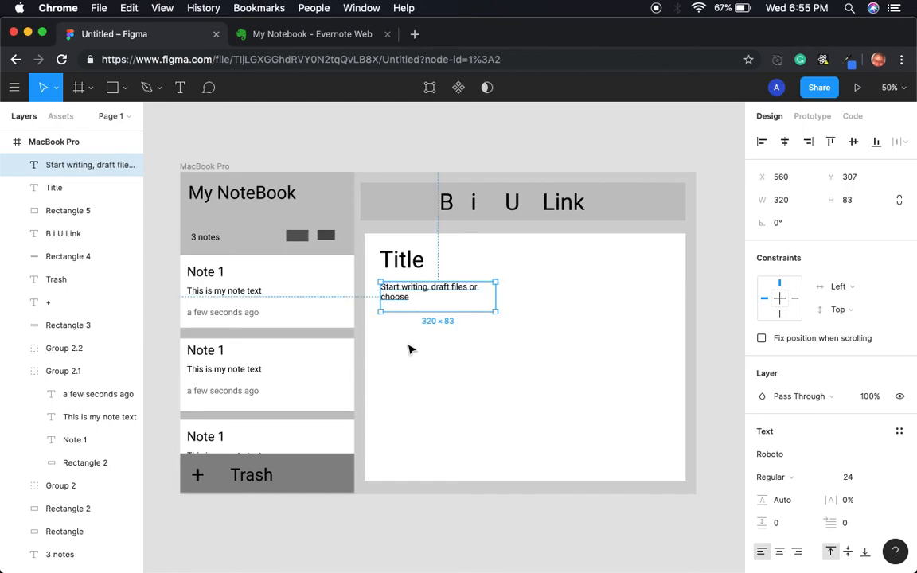
pyautogui.moveTo(498, 290); pyautogui.dragTo(577, 290)
pyautogui.click(532, 273)
# - Check the note placeholders in Evernote, and set the font size of "Start writing, draft files or choose" in Figma to 36
pyautogui.click(303, 36)
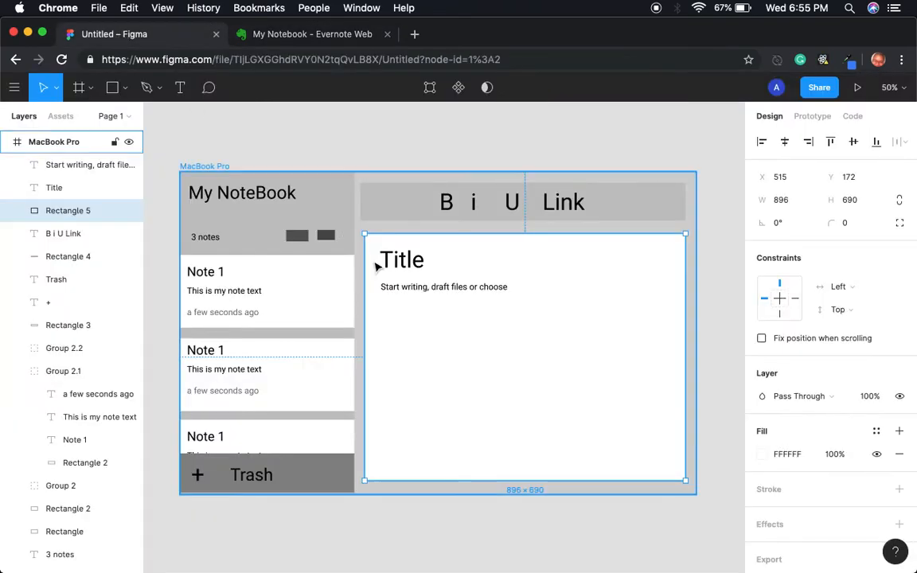
pyautogui.click(113, 34)
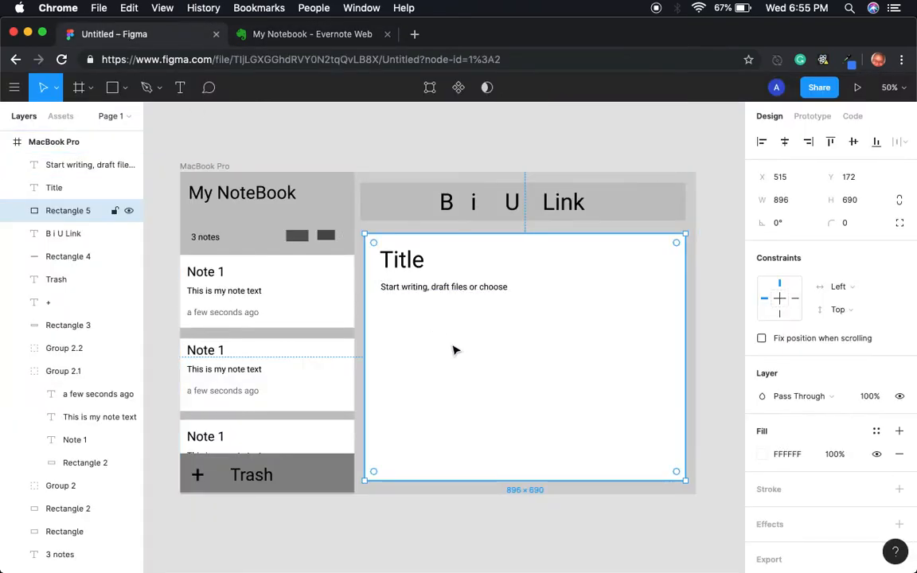
pyautogui.click(446, 288)
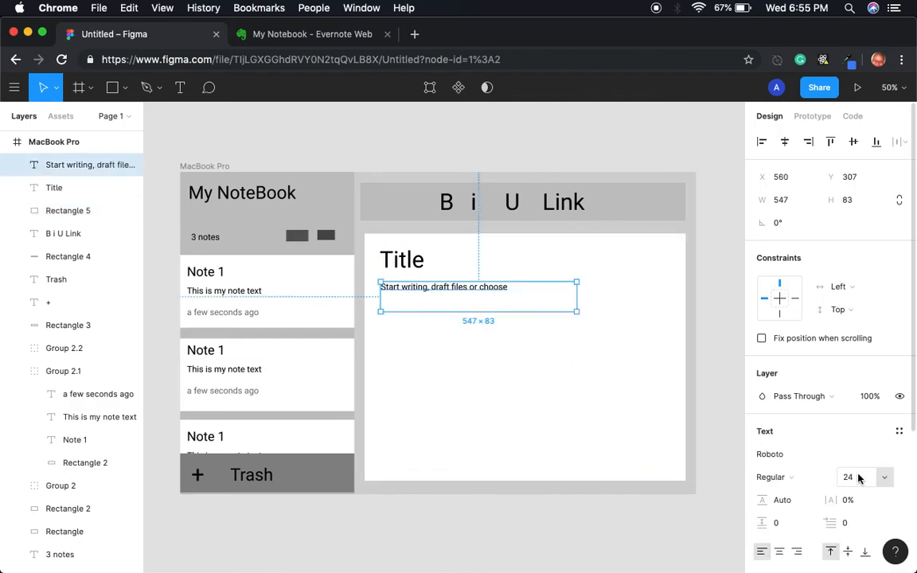
pyautogui.click(884, 480)
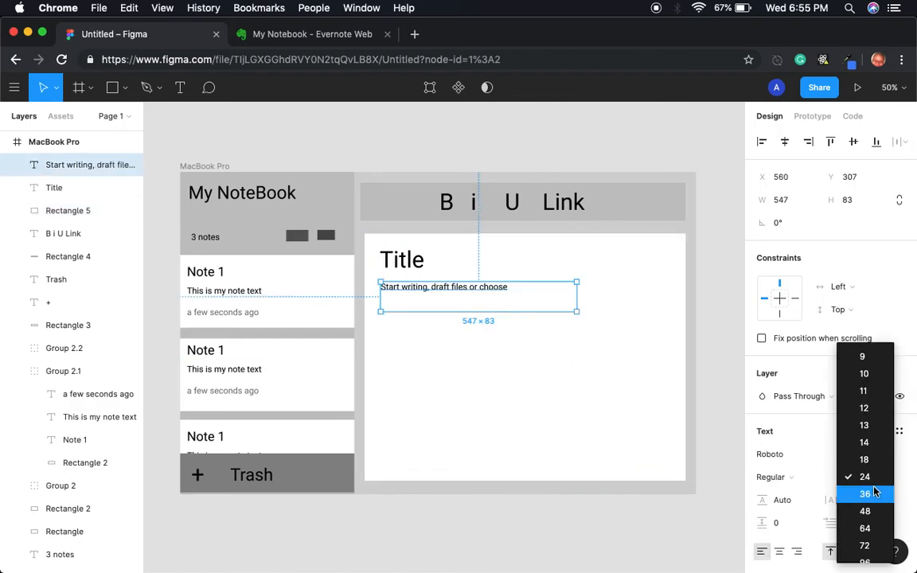
pyautogui.click(876, 494)
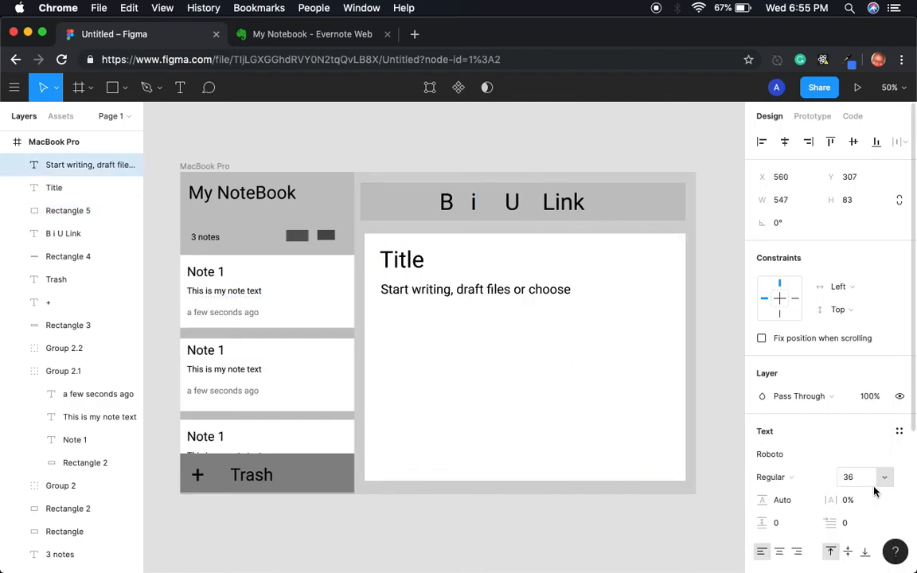
pyautogui.click(616, 404)
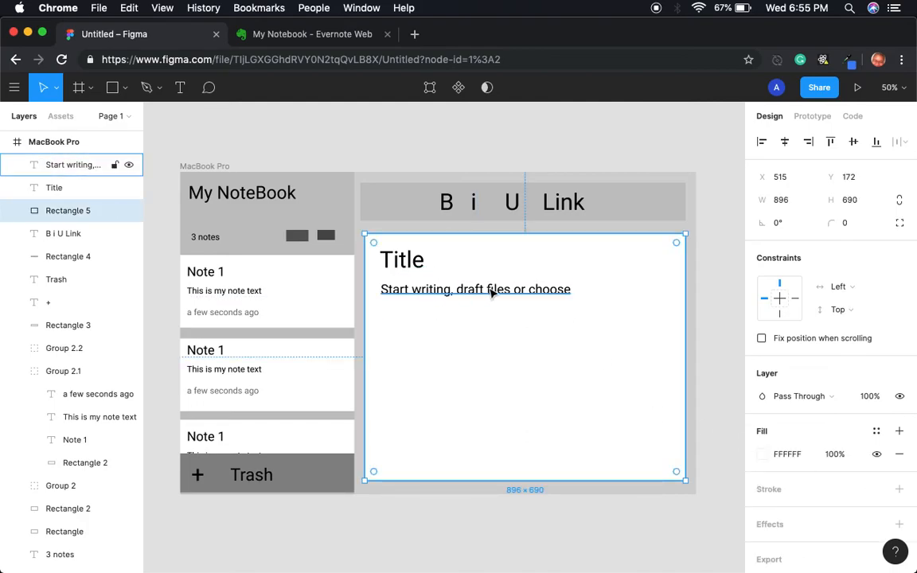
# - Change the fill color of the "Title" text in the note editor to grey 737373
pyautogui.doubleClick(402, 255)
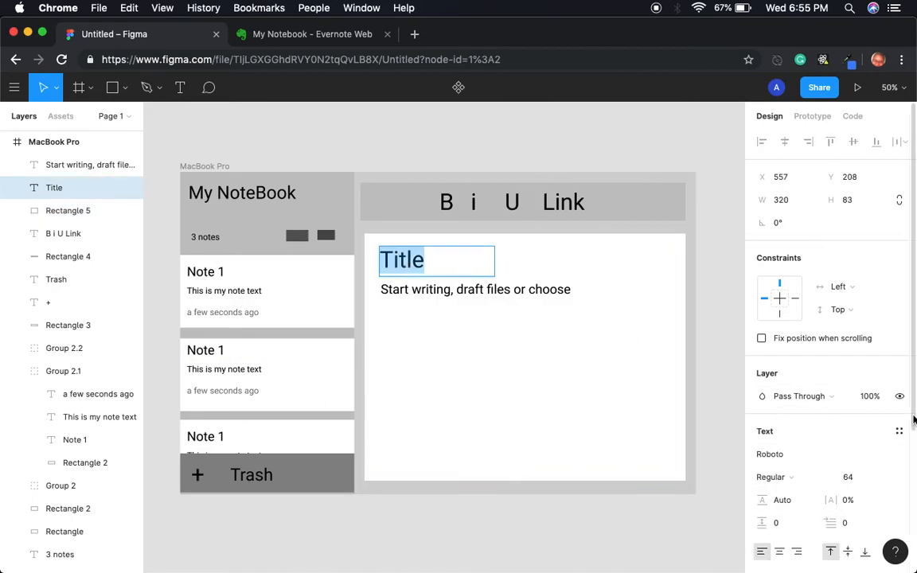
pyautogui.scroll(-5, 913, 419)
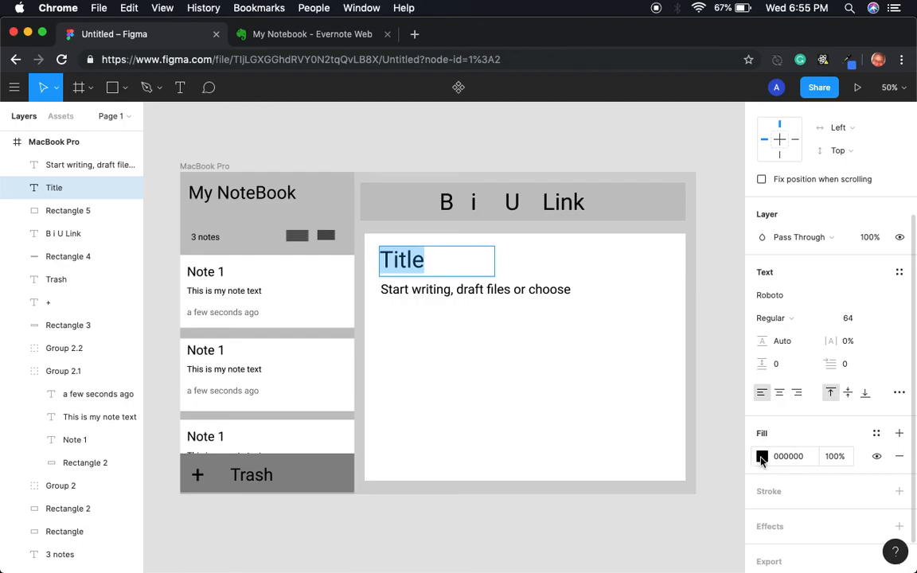
pyautogui.click(761, 457)
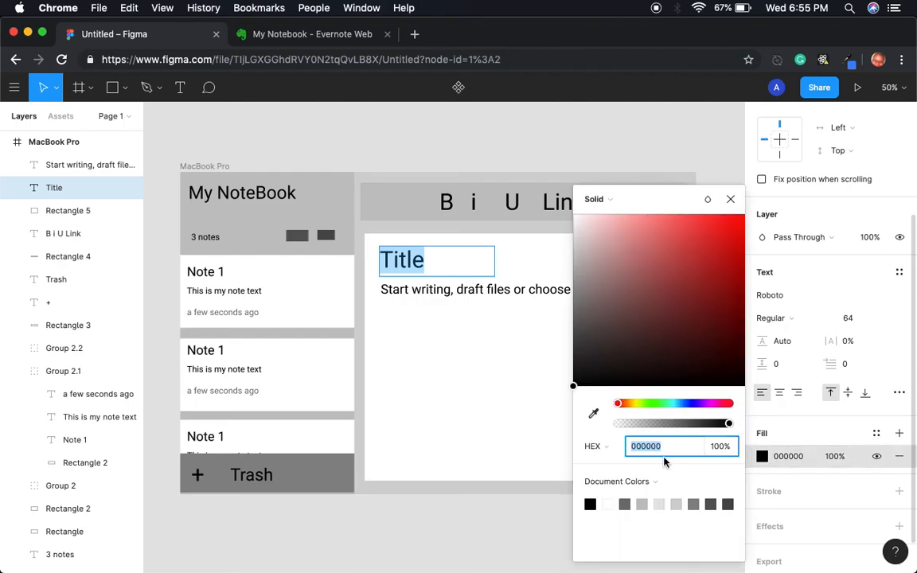
pyautogui.write('7373737')
pyautogui.press('Return')
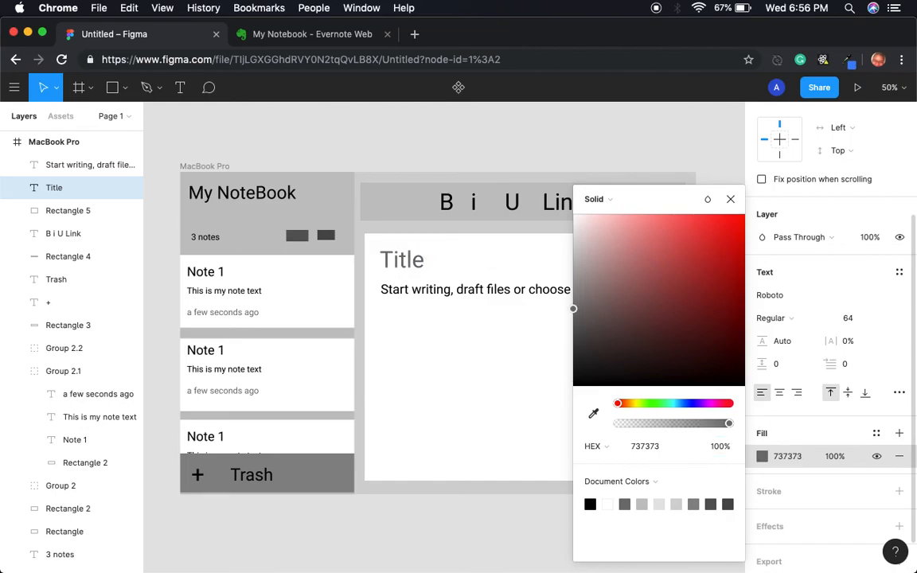
# - Set the fill color of the "Start writing, draft files or choose" placeholder to 737373
pyautogui.click(453, 288)
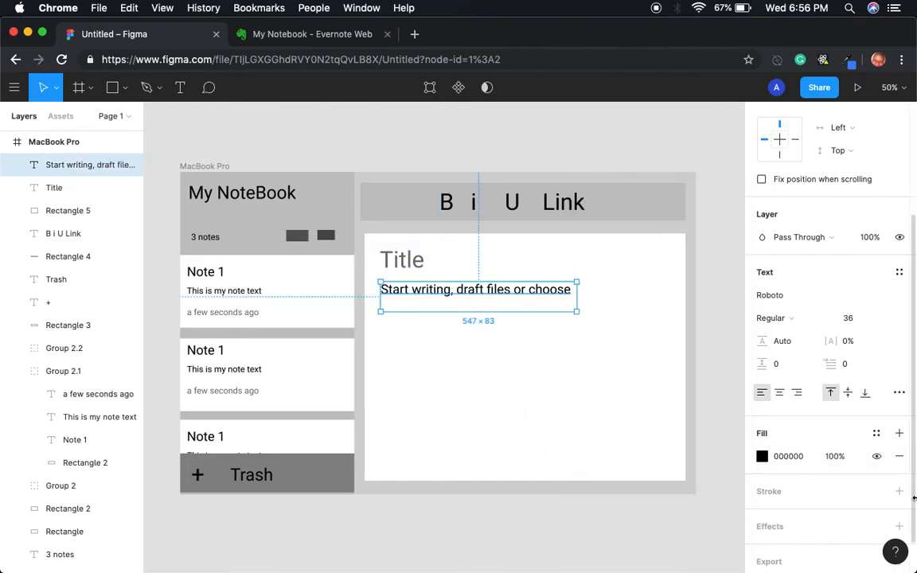
pyautogui.click(763, 458)
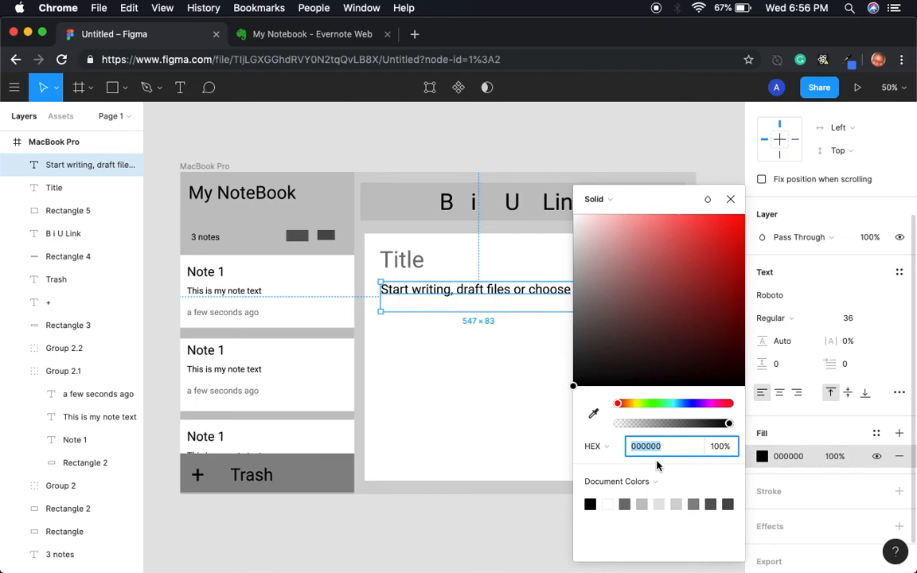
pyautogui.write('73737373')
pyautogui.click(400, 436)
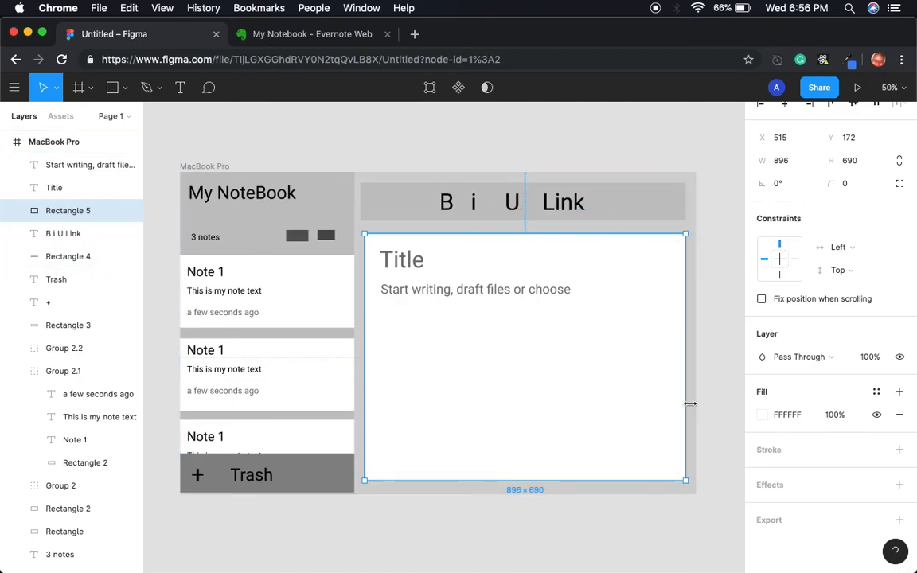
# - Check the tag field in Evernote, and add an "Add tag" text box about 492 × 54 near the white note editor's lower edge in Figma
pyautogui.click(295, 35)
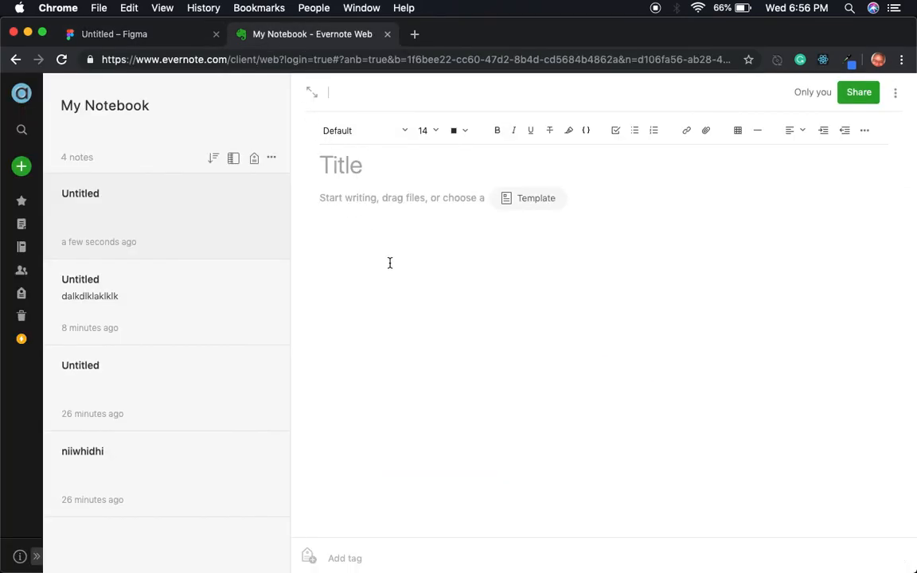
pyautogui.click(358, 558)
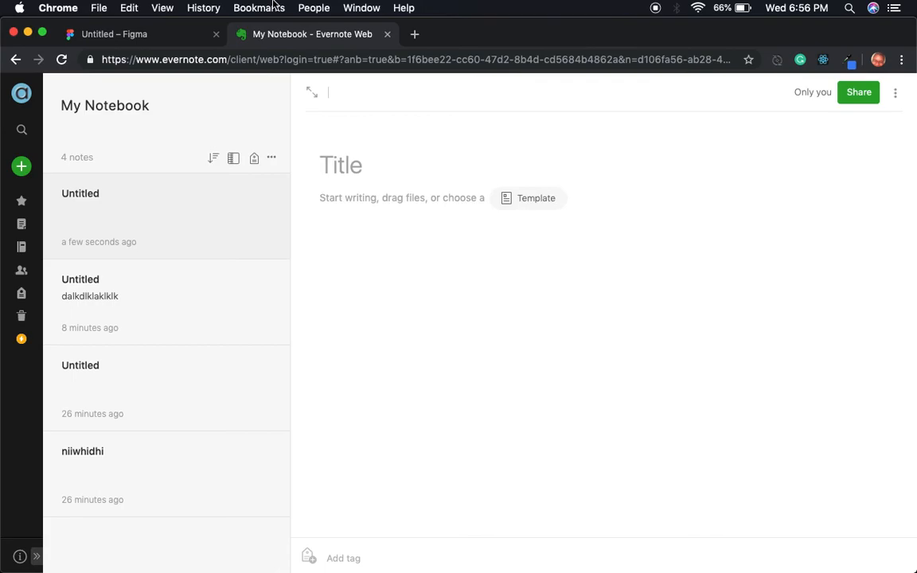
pyautogui.click(121, 38)
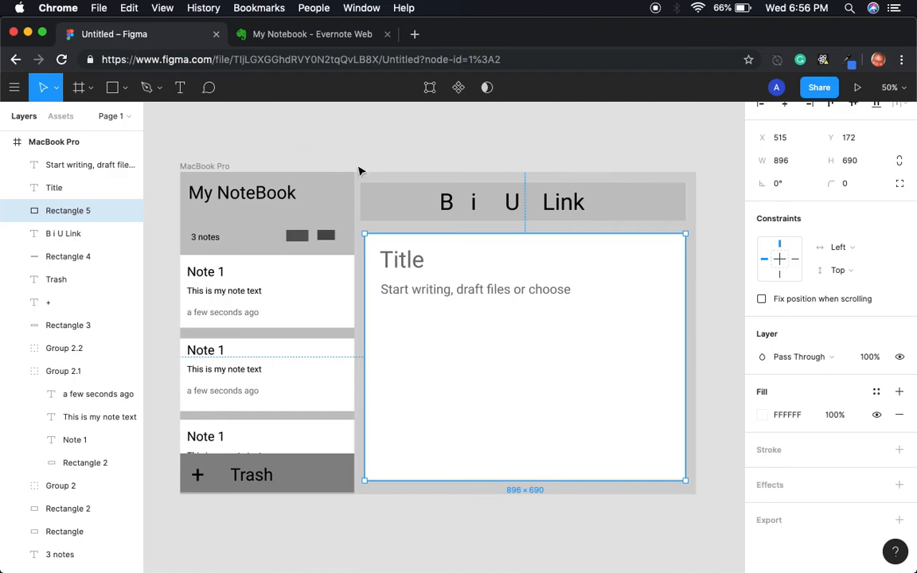
pyautogui.click(392, 162)
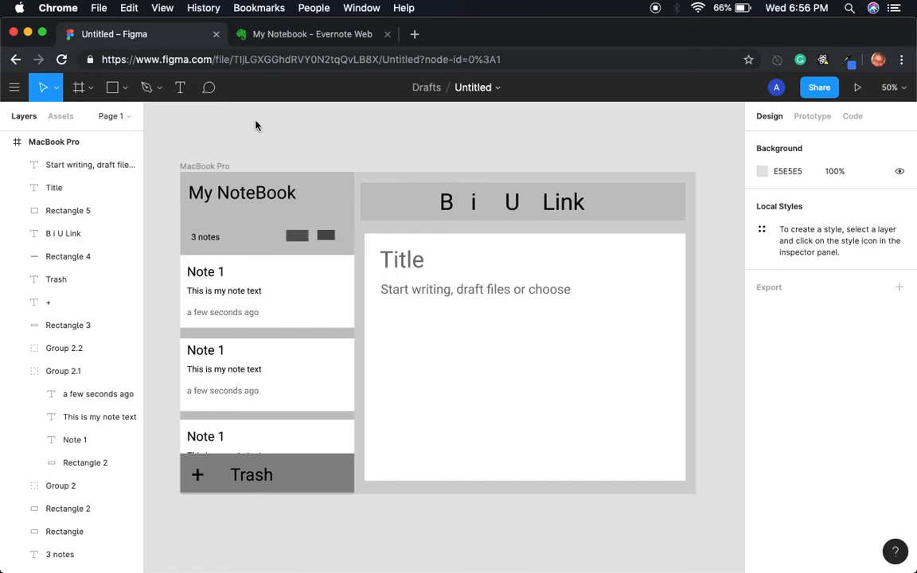
pyautogui.click(179, 87)
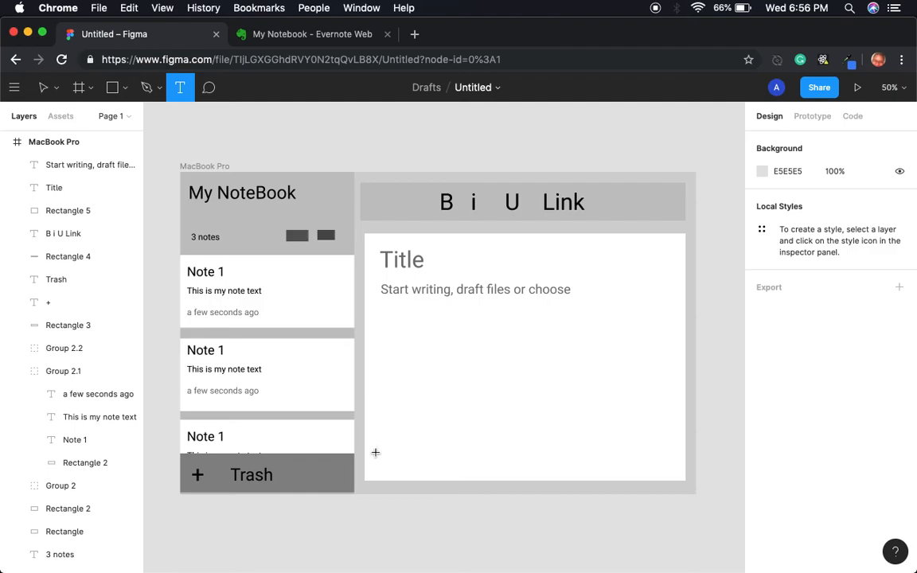
pyautogui.moveTo(375, 452); pyautogui.dragTo(552, 472)
pyautogui.write('Add tag')
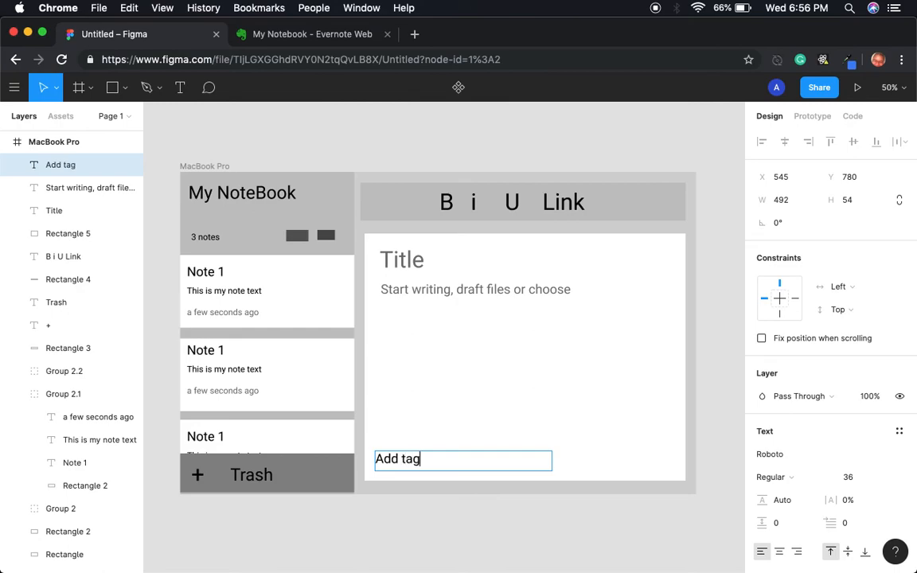
# - Set the fill color of the whole "Add tag" text to 737373 and close the color picker
pyautogui.tripleClick(415, 459)
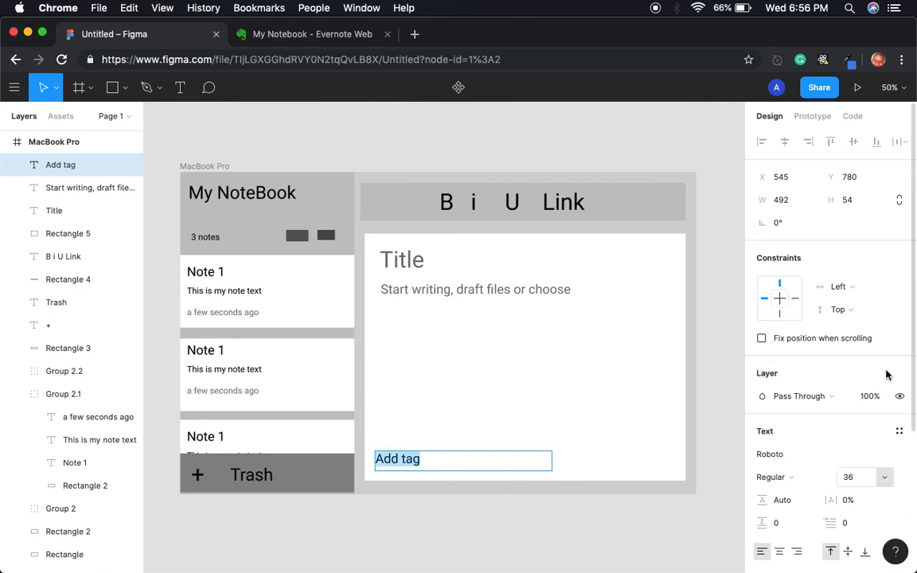
pyautogui.scroll(-5, 836, 358)
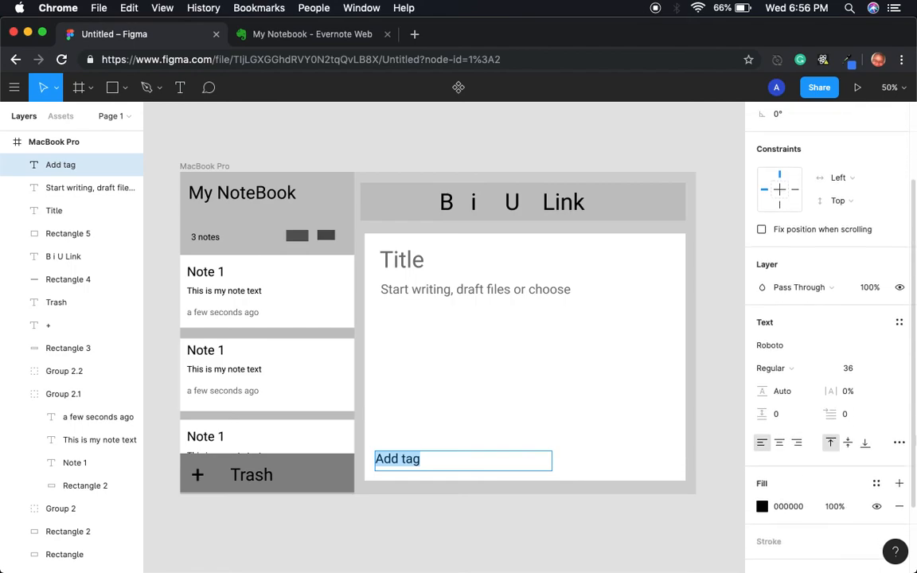
pyautogui.click(761, 490)
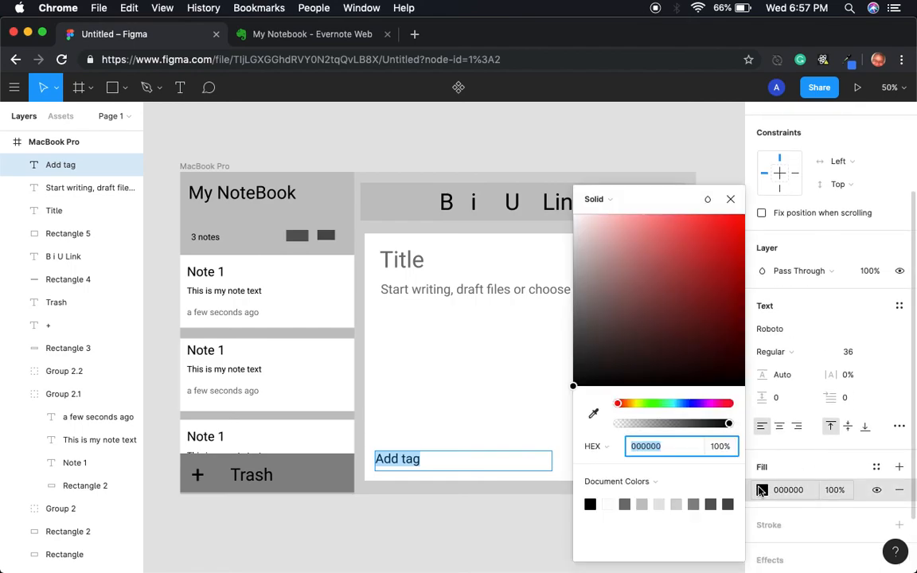
pyautogui.write('373737')
pyautogui.press('BackSpace')
pyautogui.press('BackSpace')
pyautogui.press('BackSpace')
pyautogui.press('BackSpace')
pyautogui.press('BackSpace')
pyautogui.press('BackSpace')
pyautogui.write('737373')
pyautogui.press('Return')
pyautogui.click(466, 424)
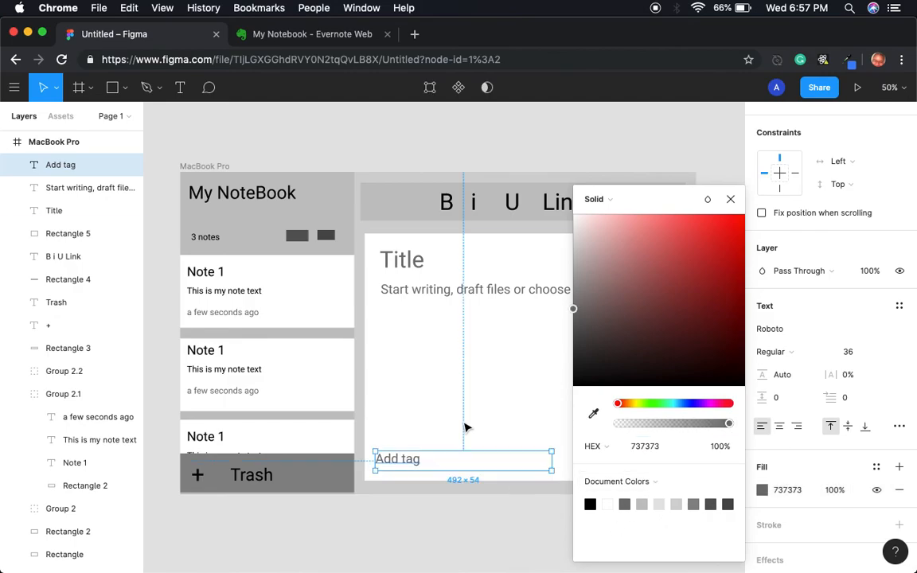
pyautogui.click(730, 199)
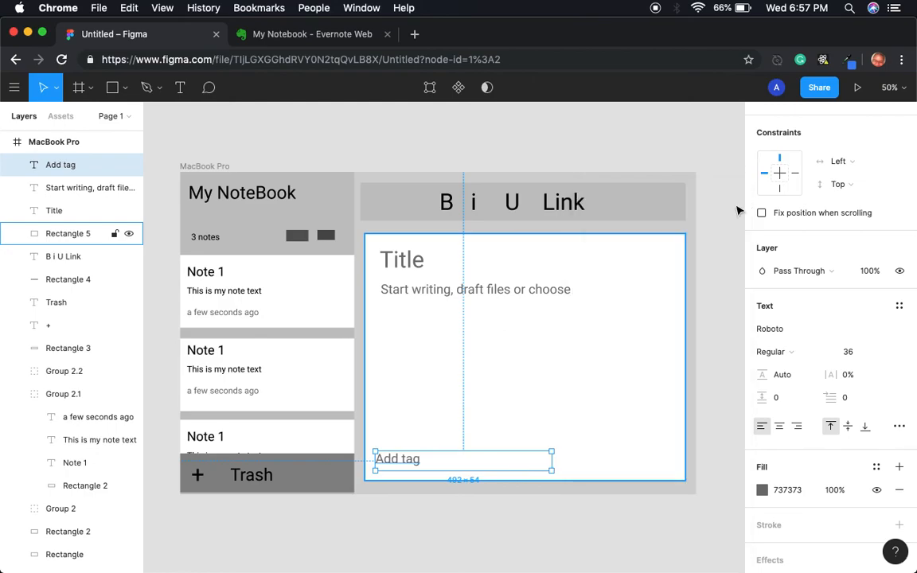
# - Move the "Add tag" text box to about X 560, Y 778, and append ".." so it reads "Add tag.."
pyautogui.moveTo(398, 460); pyautogui.dragTo(409, 465)
pyautogui.click(502, 518)
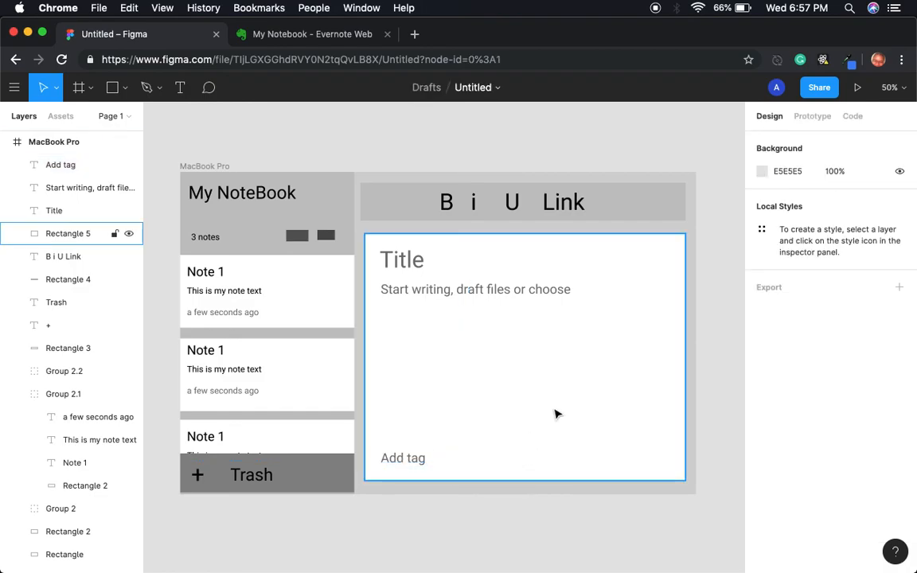
pyautogui.click(425, 461)
pyautogui.click(432, 466)
pyautogui.click(430, 467)
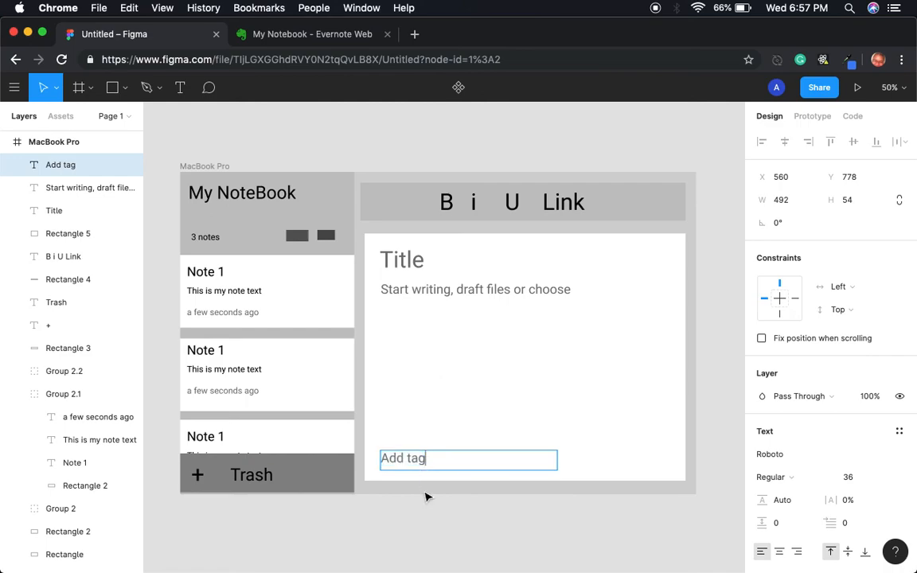
pyautogui.write('..')
pyautogui.press('Escape')
pyautogui.click(555, 528)
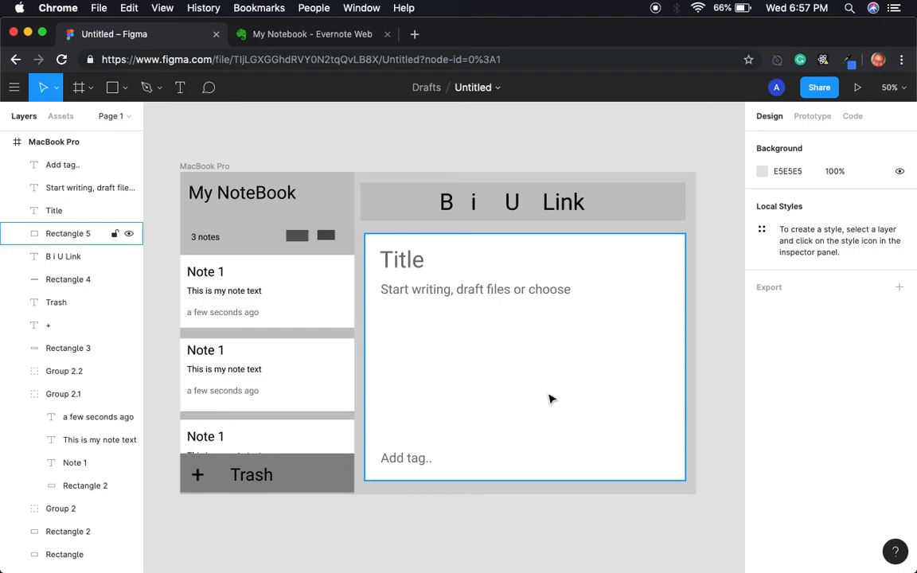
# - Compare the wireframe with Evernote, and extend the white note editor rectangle's left edge to X 503 for a width of 908
pyautogui.click(301, 38)
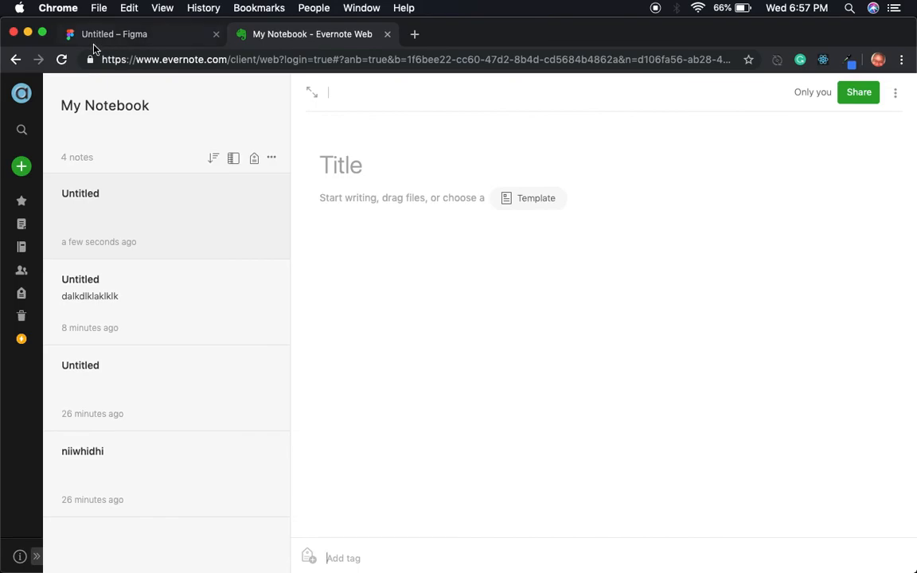
pyautogui.click(92, 37)
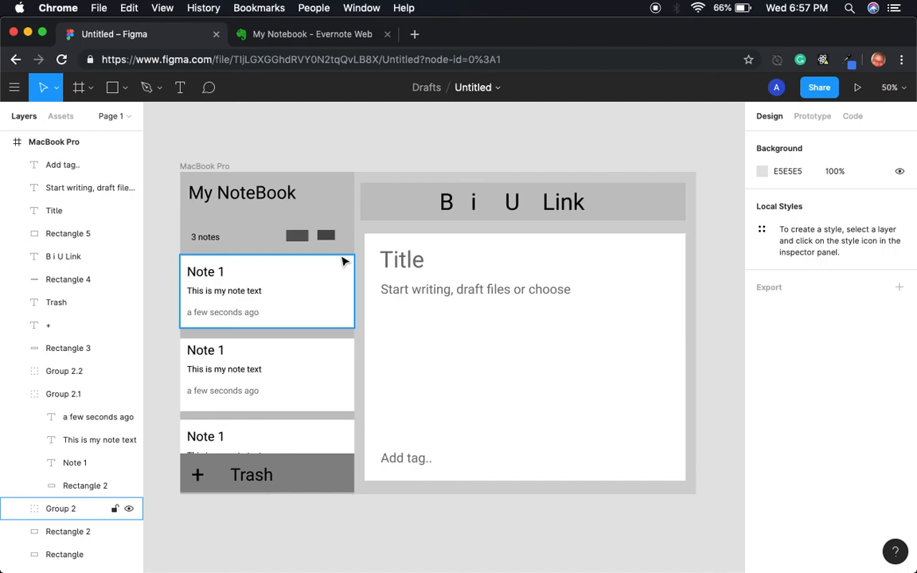
pyautogui.click(381, 301)
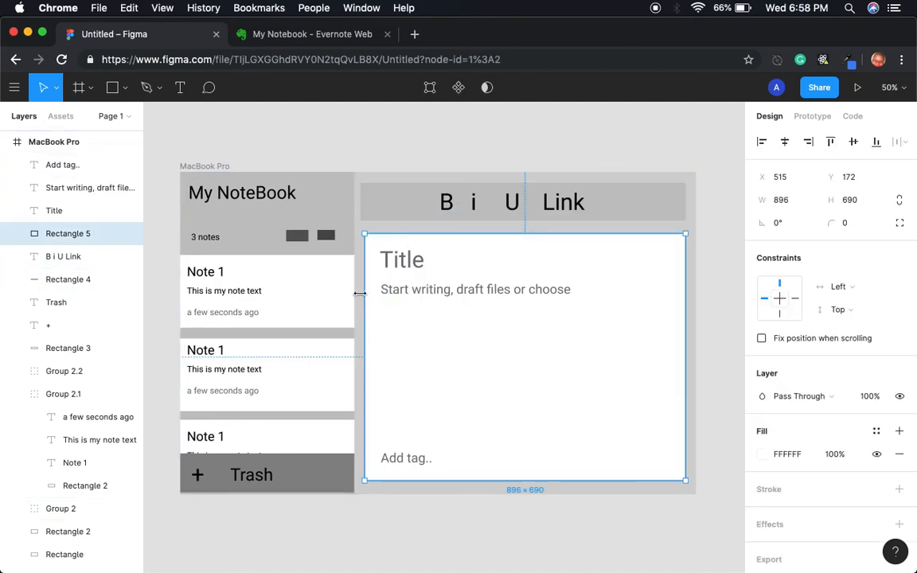
pyautogui.moveTo(363, 295); pyautogui.dragTo(359, 294)
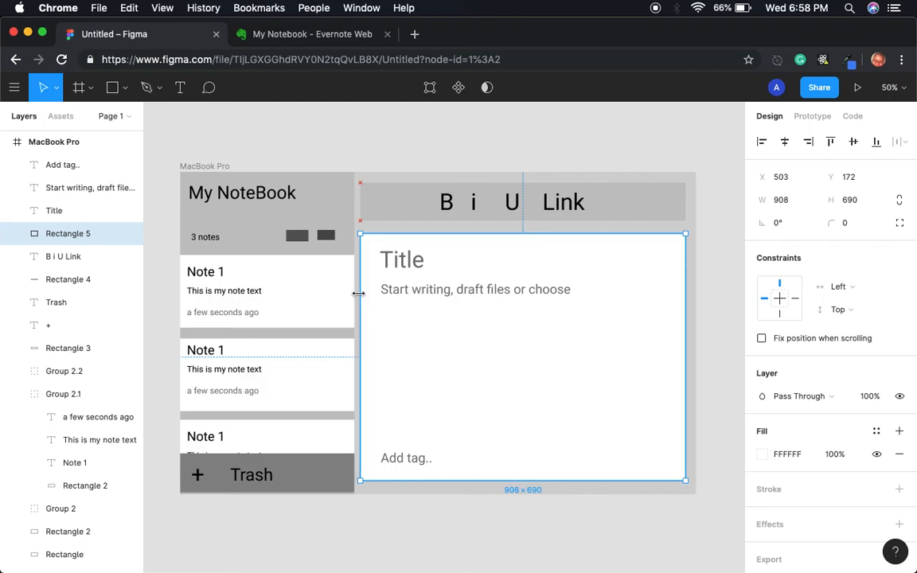
pyautogui.click(446, 137)
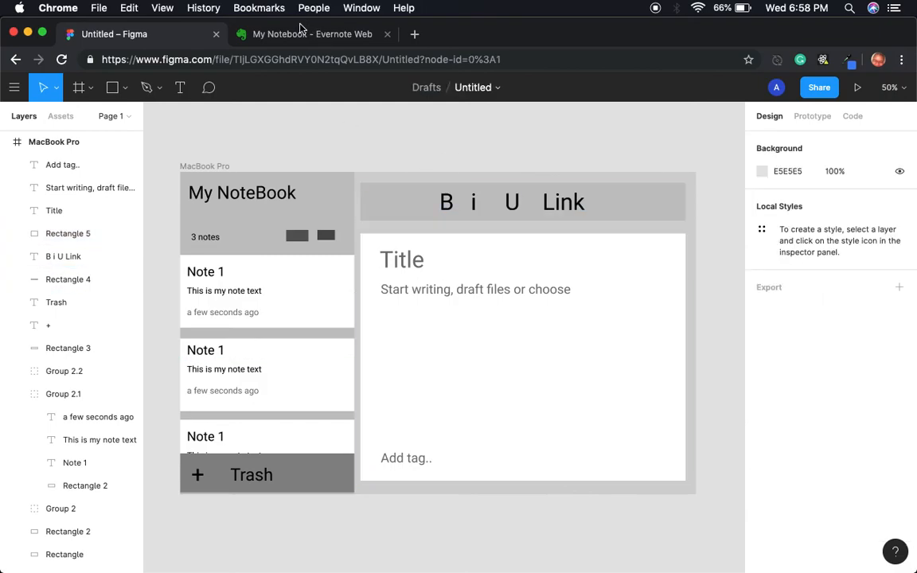
pyautogui.click(272, 33)
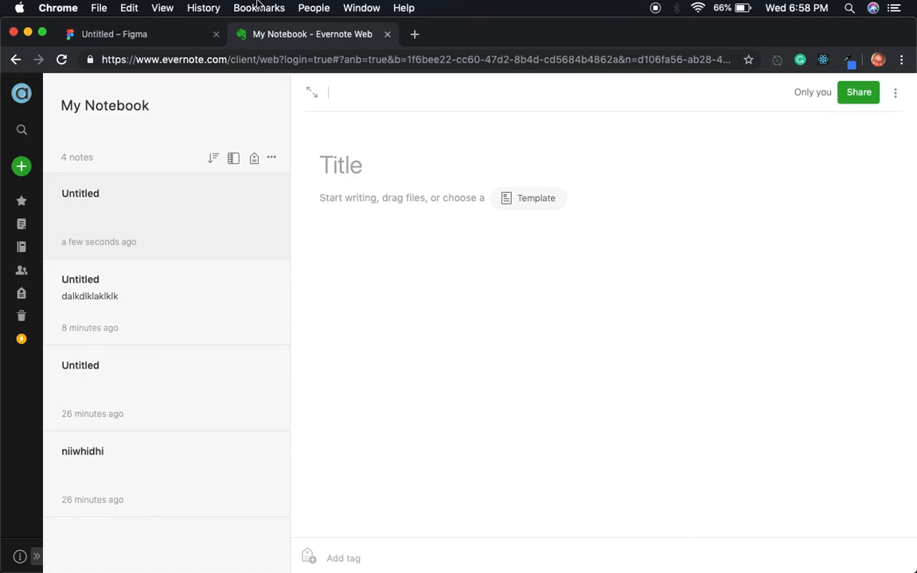
pyautogui.click(132, 39)
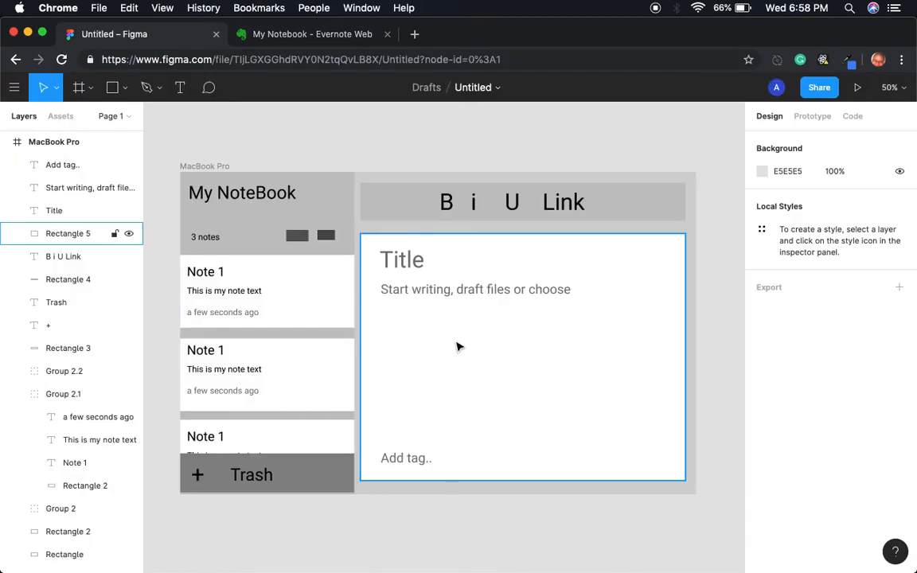